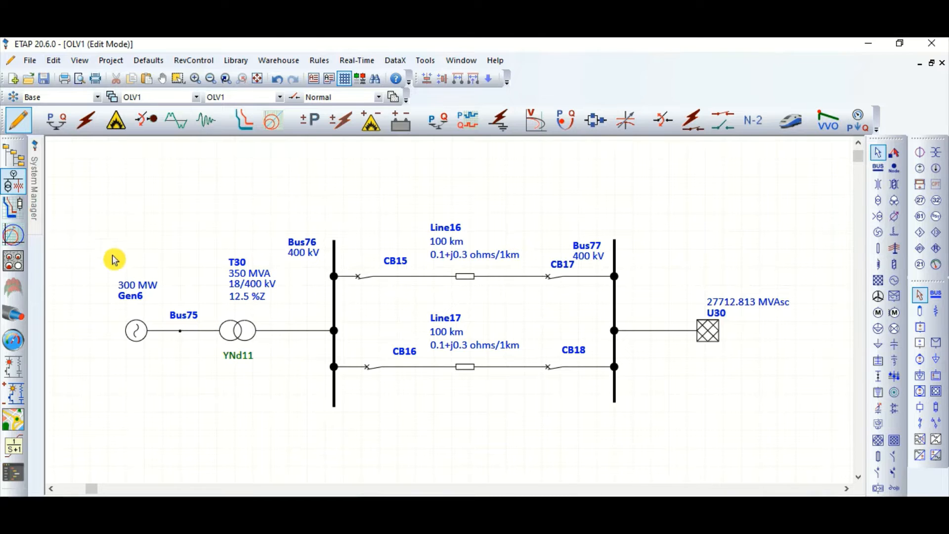
Look over the whole network and move the Gen6 label slightly closer to the generator symbol
{"action": "left_click_drag", "start_coordinate": [104, 189], "coordinate": [829, 438]}
{"action": "left_click", "coordinate": [691, 409]}
{"action": "left_click", "coordinate": [136, 330]}
{"action": "left_click_drag", "start_coordinate": [150, 292], "coordinate": [143, 297]}
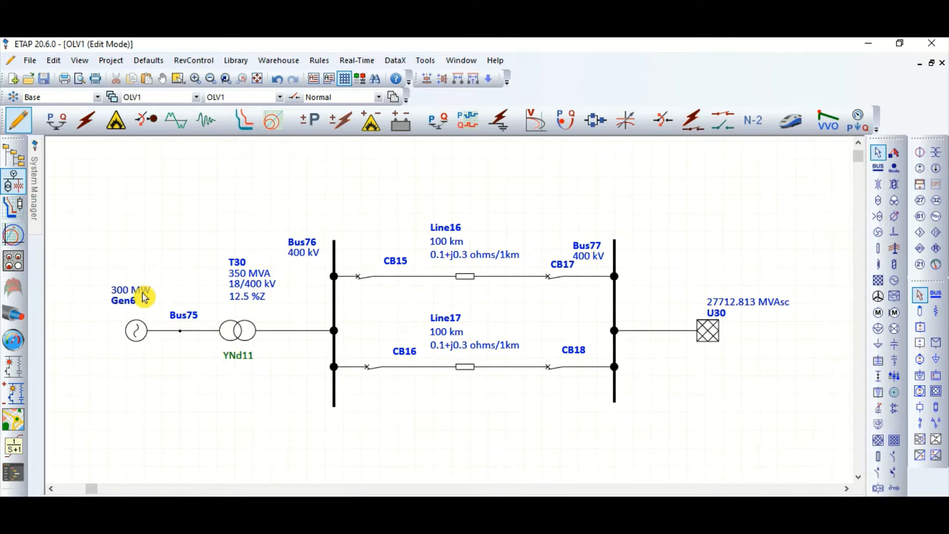
Examine transformer T30, the two parallel transmission lines, Bus77 and power grid U30 on the diagram
{"action": "left_click", "coordinate": [244, 331]}
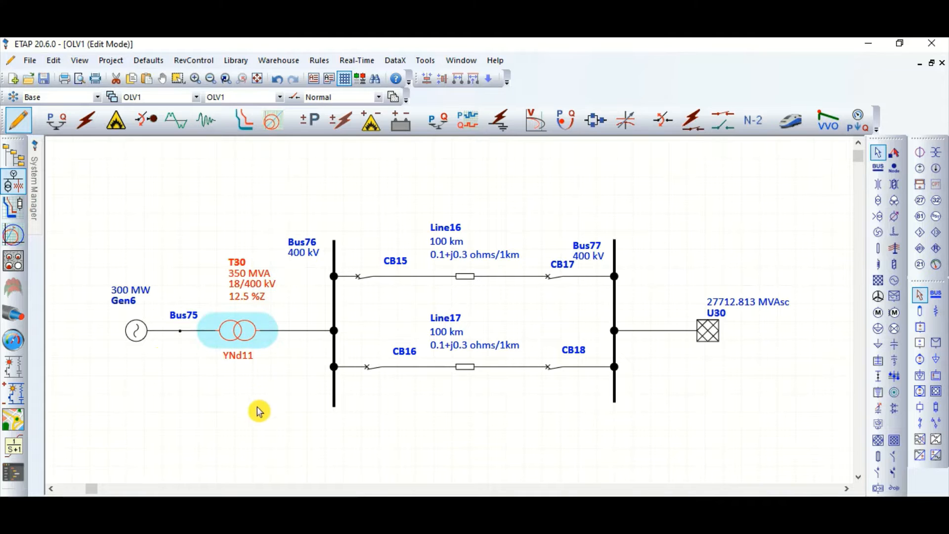
{"action": "left_click", "coordinate": [240, 394]}
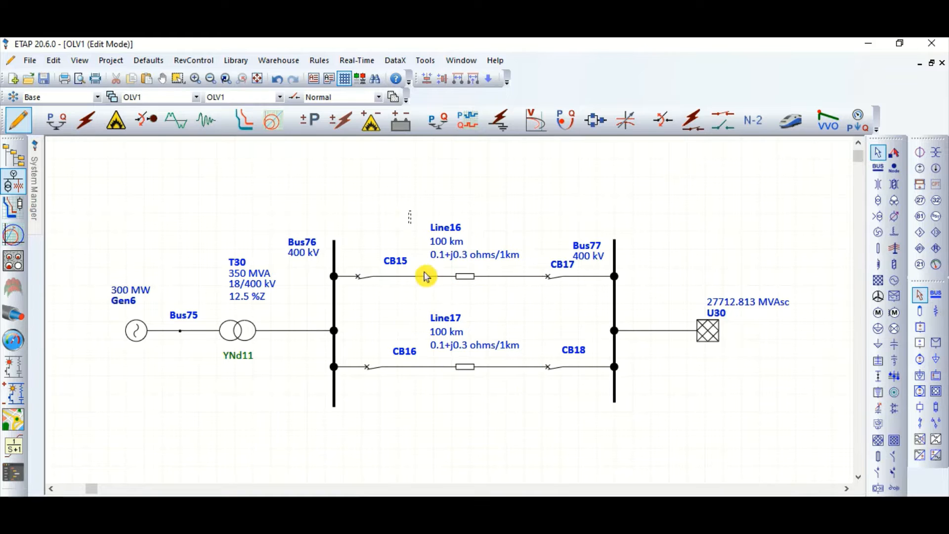
{"action": "left_click_drag", "start_coordinate": [426, 276], "coordinate": [536, 398]}
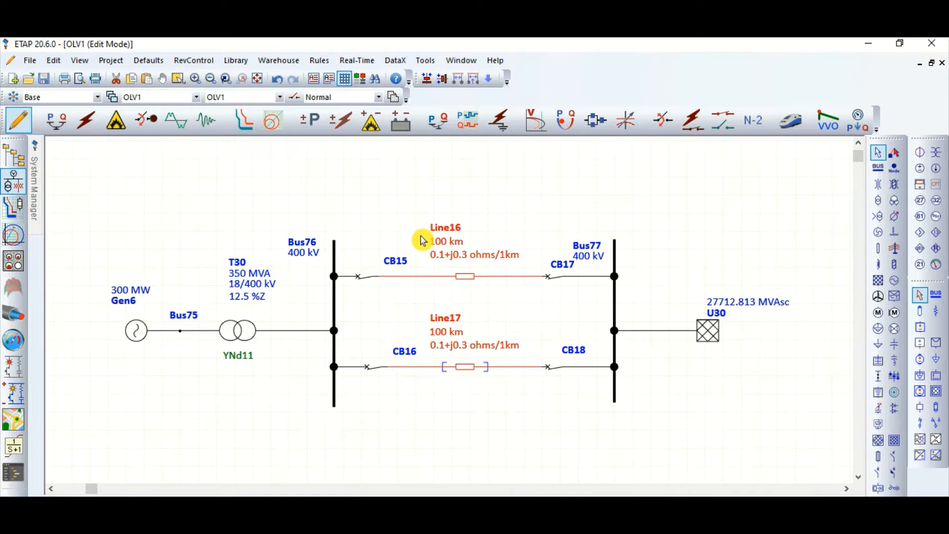
{"action": "left_click", "coordinate": [613, 305]}
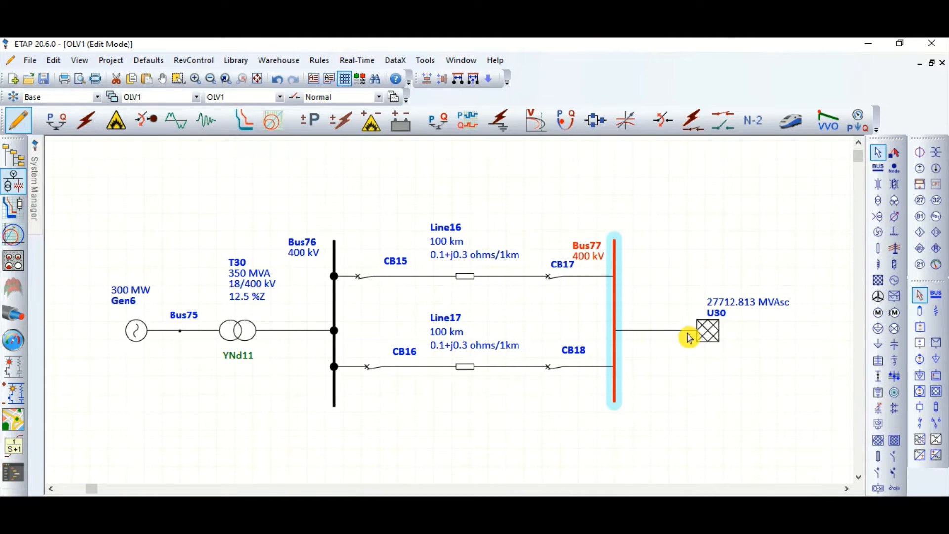
{"action": "left_click", "coordinate": [708, 331]}
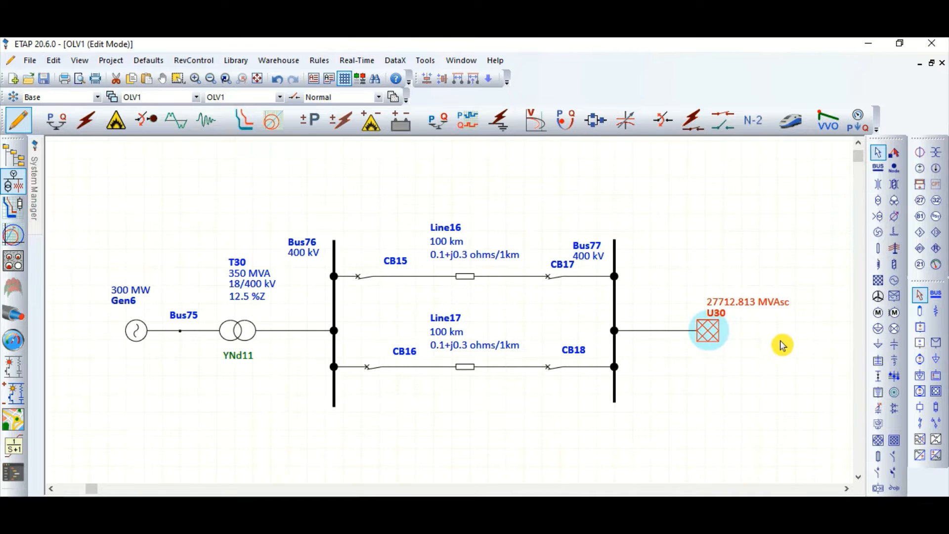
{"action": "left_click", "coordinate": [751, 367]}
Review the short-circuit ratings and X/R ratio of power grid U30 without changing them
{"action": "double_click", "coordinate": [714, 336]}
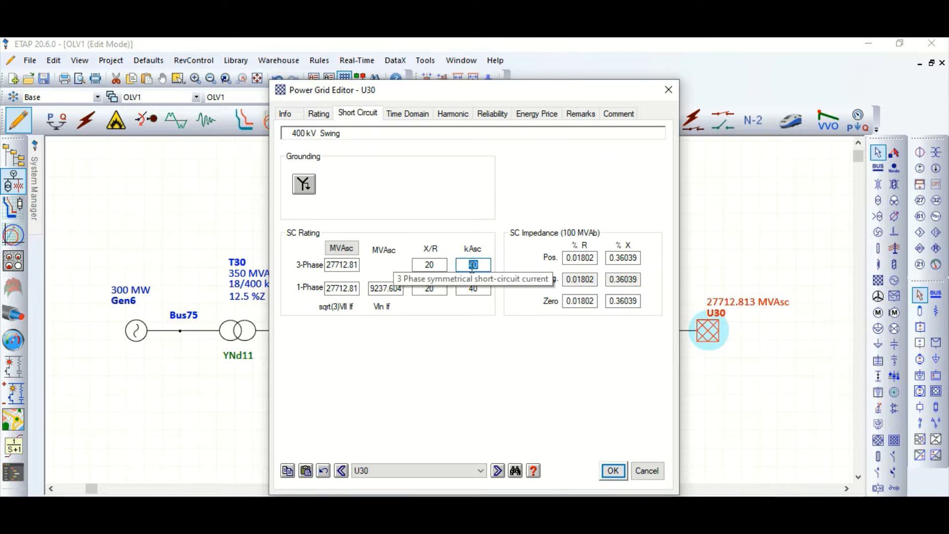
{"action": "left_click", "coordinate": [430, 265]}
{"action": "left_click", "coordinate": [655, 474]}
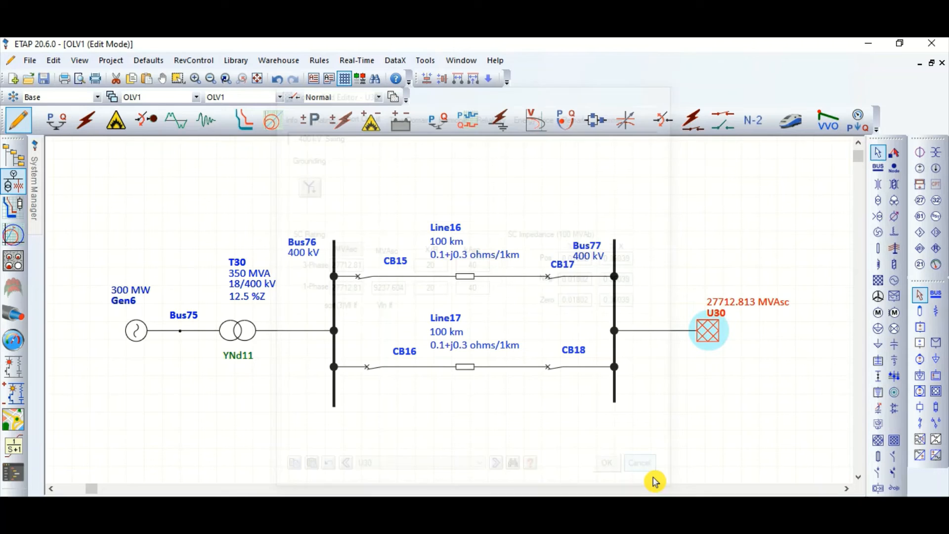
{"action": "left_click", "coordinate": [717, 388]}
{"action": "left_click_drag", "start_coordinate": [109, 228], "coordinate": [790, 433]}
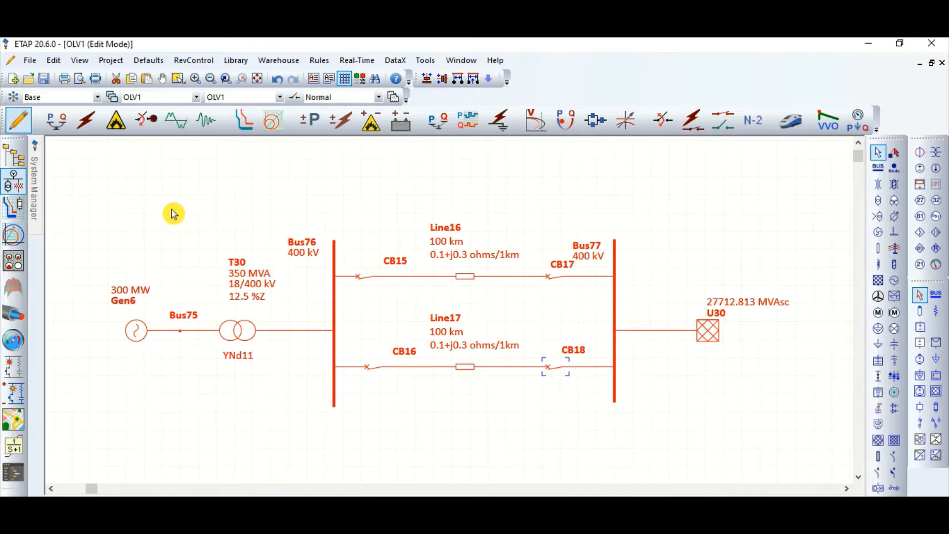
{"action": "left_click", "coordinate": [222, 186]}
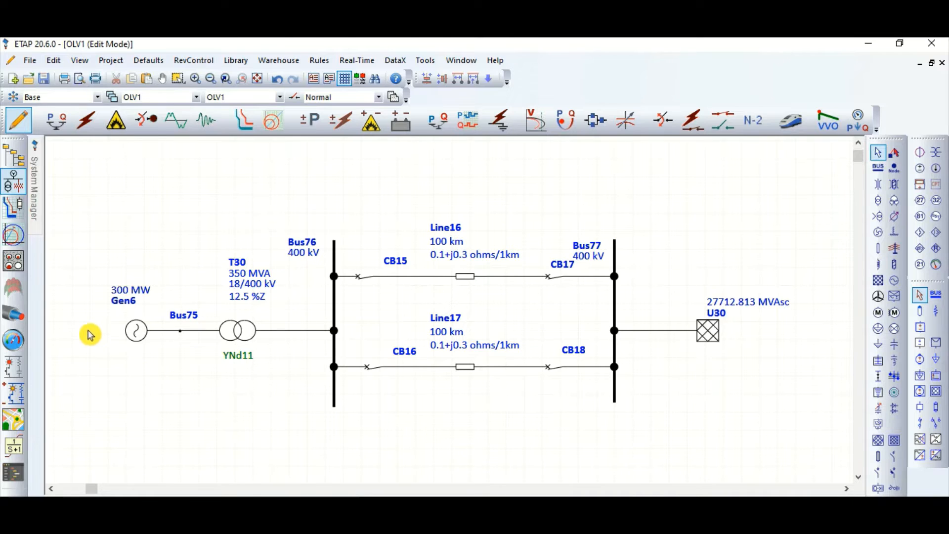
{"action": "left_click", "coordinate": [133, 332]}
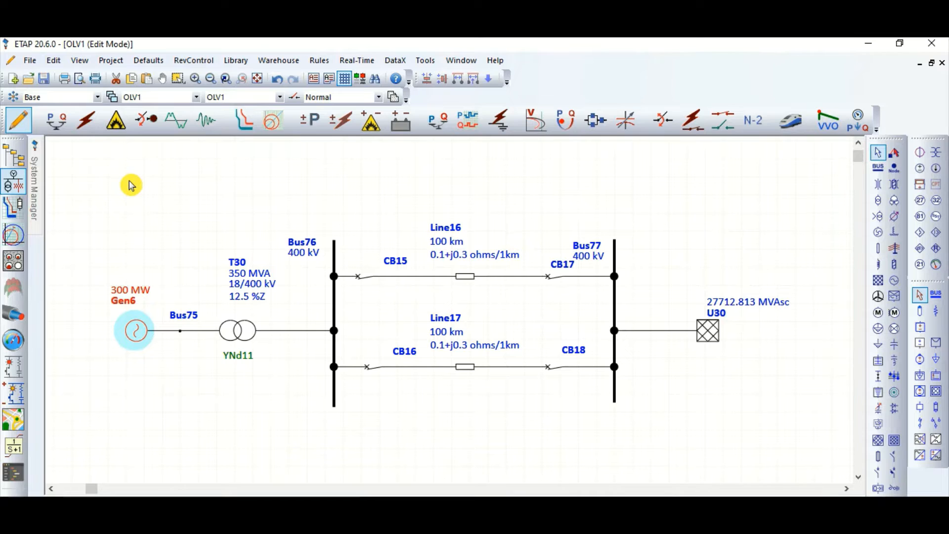
{"action": "left_click", "coordinate": [159, 195]}
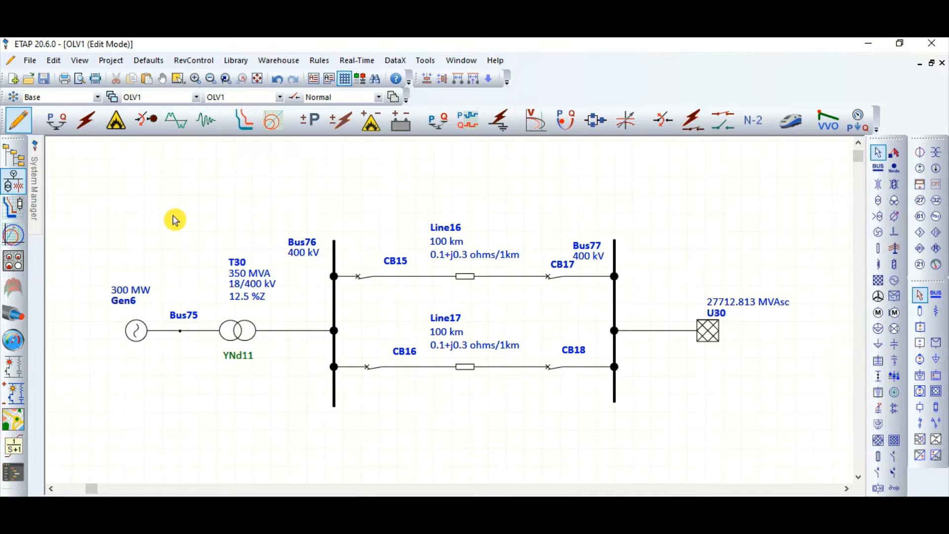
Switch the one-line diagram to Transient Stability Analysis mode
{"action": "left_click", "coordinate": [205, 130]}
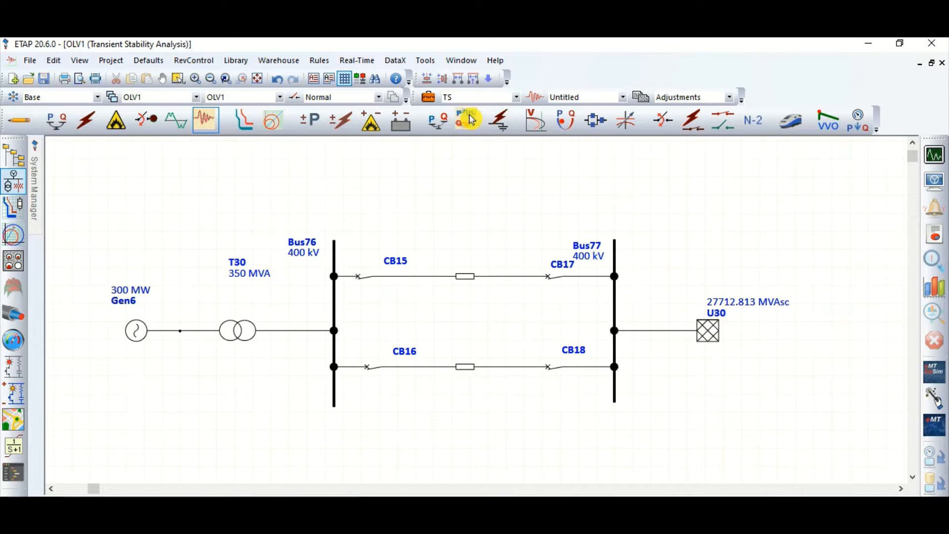
{"action": "left_click", "coordinate": [431, 102]}
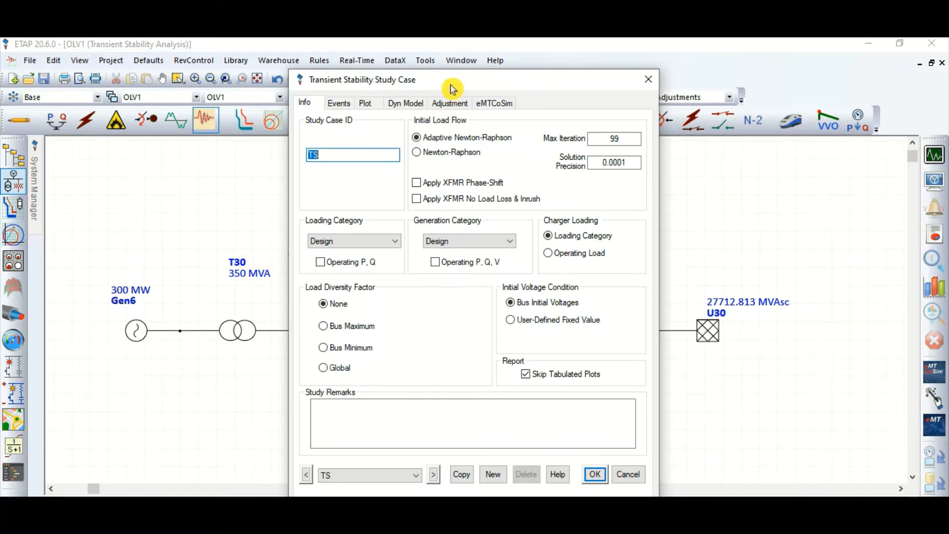
{"action": "left_click_drag", "start_coordinate": [453, 79], "coordinate": [682, 88]}
{"action": "left_click", "coordinate": [605, 153]}
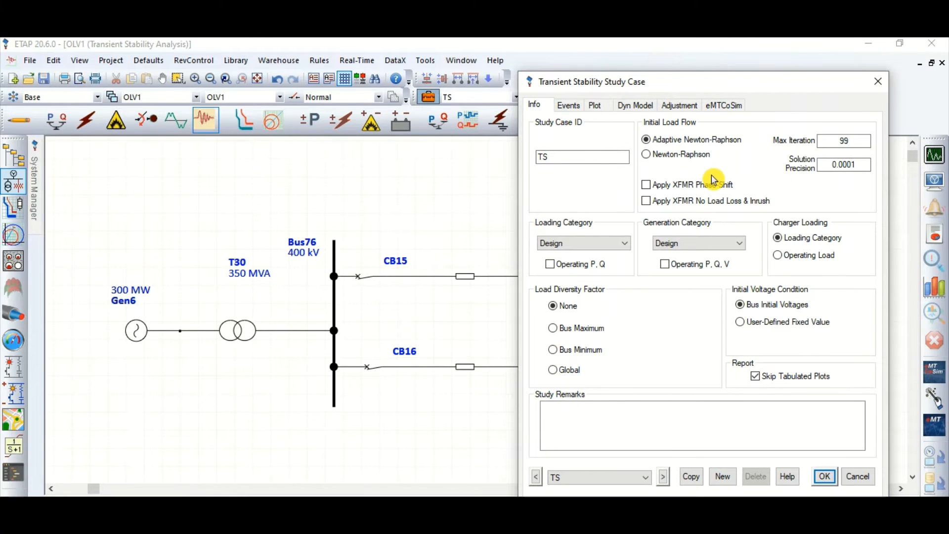
{"action": "left_click", "coordinate": [569, 105]}
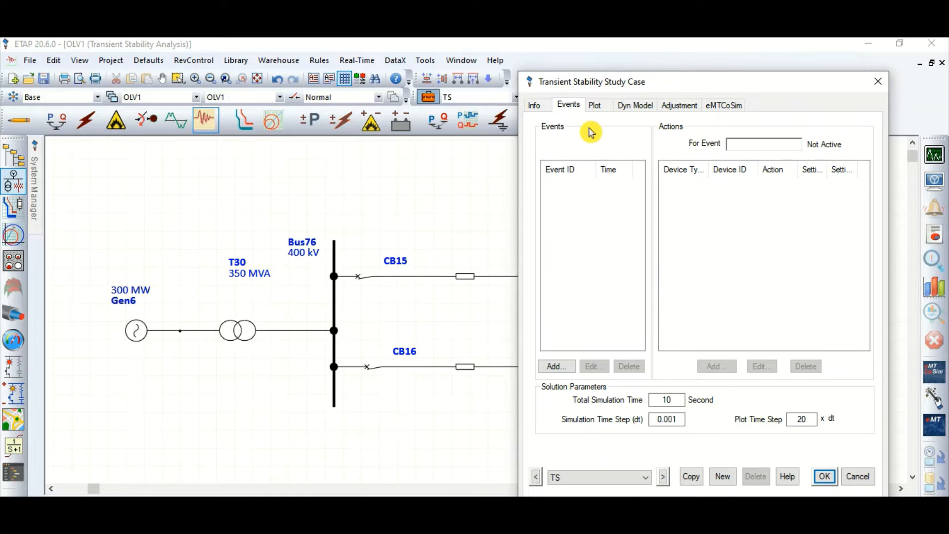
{"action": "mouse_move", "coordinate": [573, 83]}
{"action": "left_mouse_down"}
{"action": "mouse_move", "coordinate": [652, 79]}
{"action": "mouse_move", "coordinate": [574, 78]}
{"action": "left_mouse_up"}
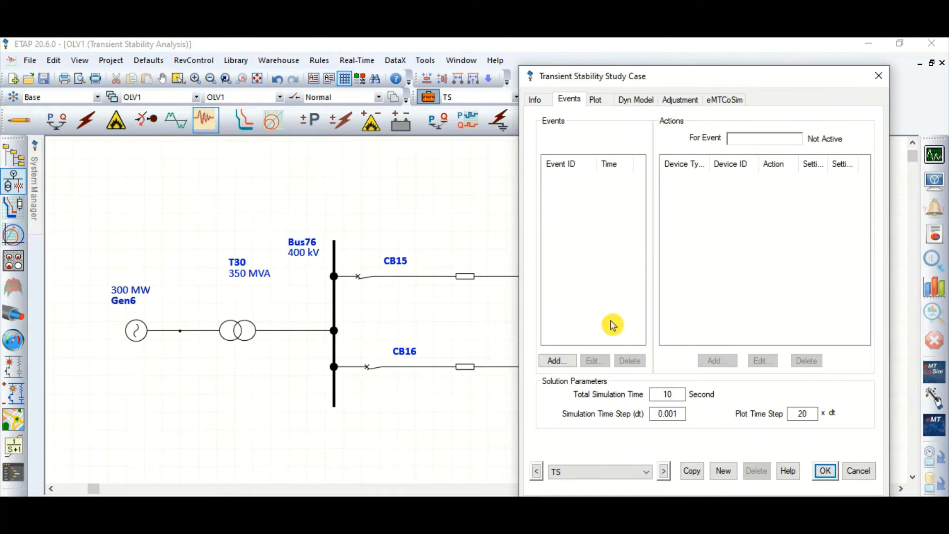
{"action": "left_click", "coordinate": [564, 365]}
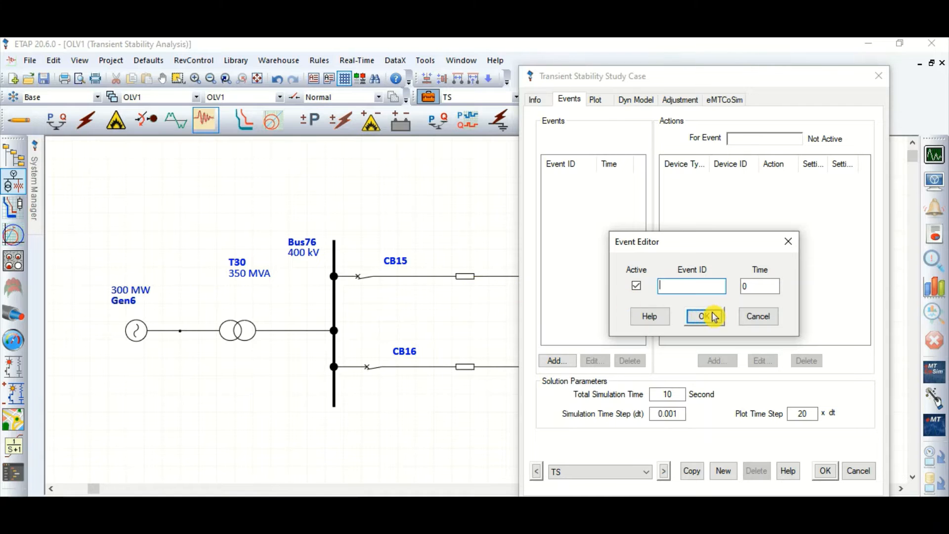
{"action": "left_click", "coordinate": [754, 318]}
{"action": "left_click", "coordinate": [860, 475]}
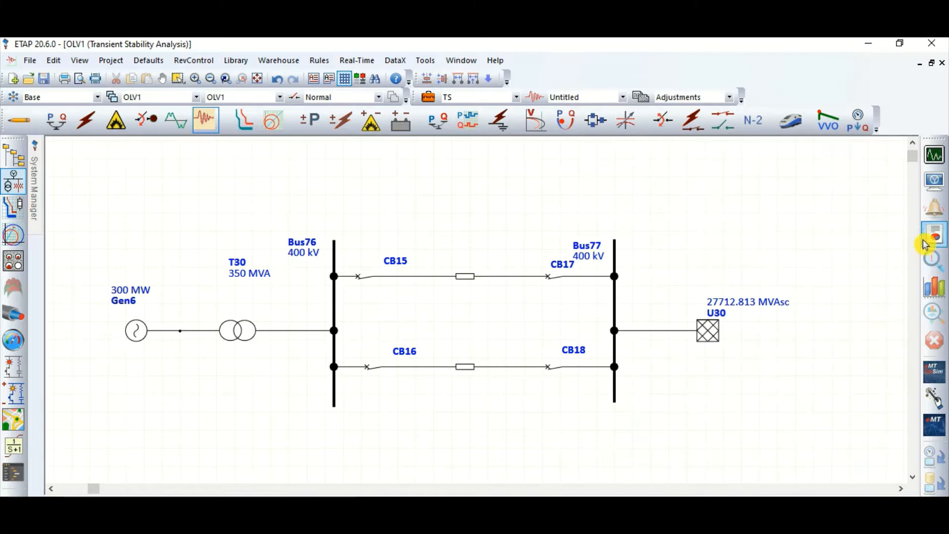
Show the line IDs on the diagram and move the Line16 and Line17 labels close to their line symbols
{"action": "left_click", "coordinate": [934, 181]}
{"action": "left_click", "coordinate": [443, 99]}
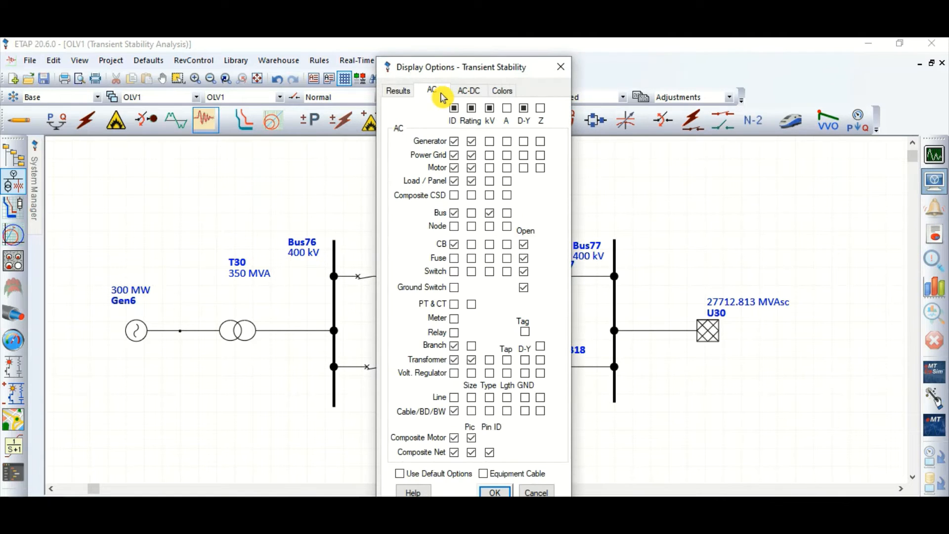
{"action": "left_click", "coordinate": [454, 398]}
{"action": "left_click", "coordinate": [495, 493]}
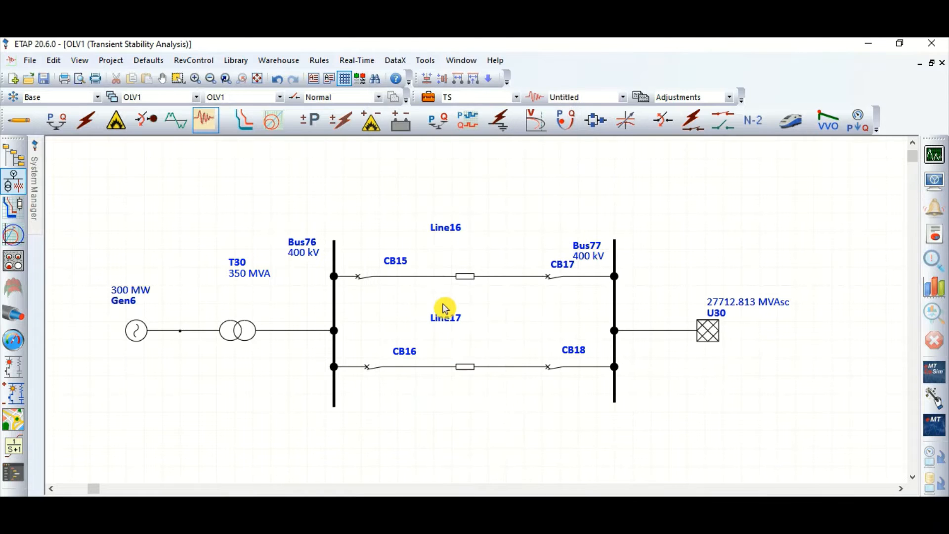
{"action": "left_click_drag", "start_coordinate": [468, 241], "coordinate": [465, 277]}
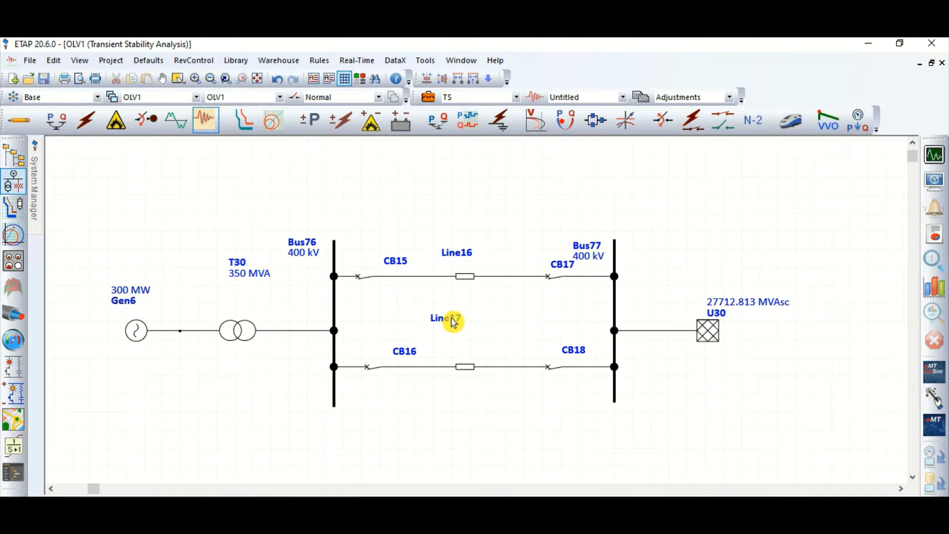
{"action": "left_click_drag", "start_coordinate": [451, 318], "coordinate": [465, 367]}
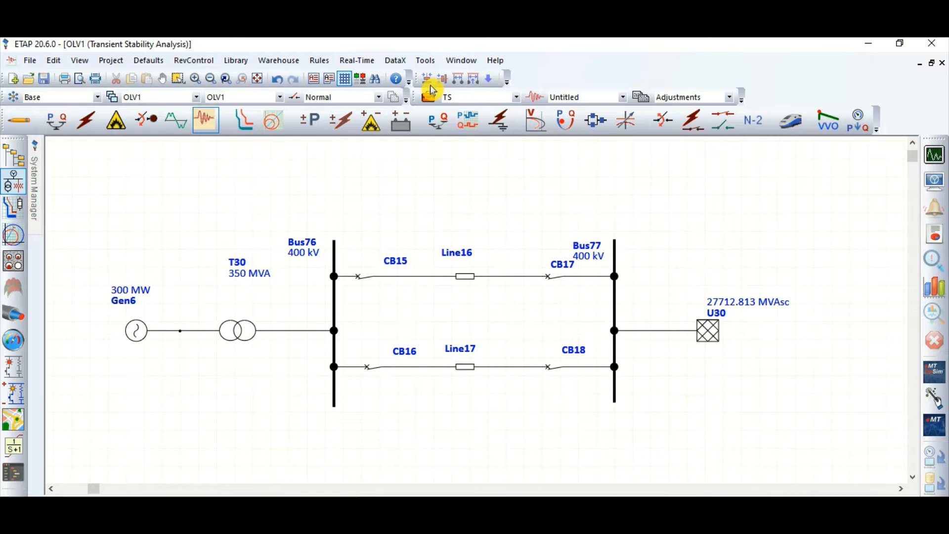
Add an active event named FLT at time 1 to the TS transient stability study case
{"action": "left_click", "coordinate": [428, 98]}
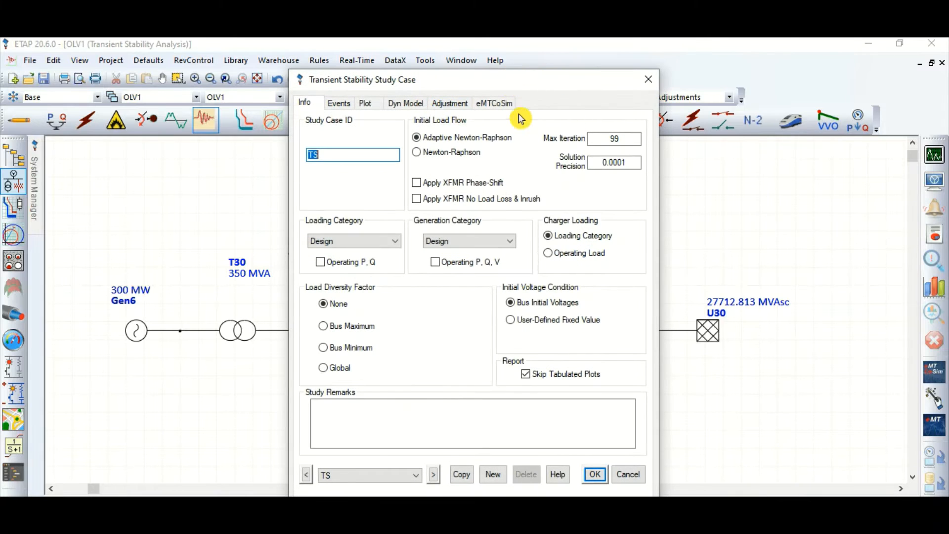
{"action": "left_click_drag", "start_coordinate": [489, 92], "coordinate": [735, 101]}
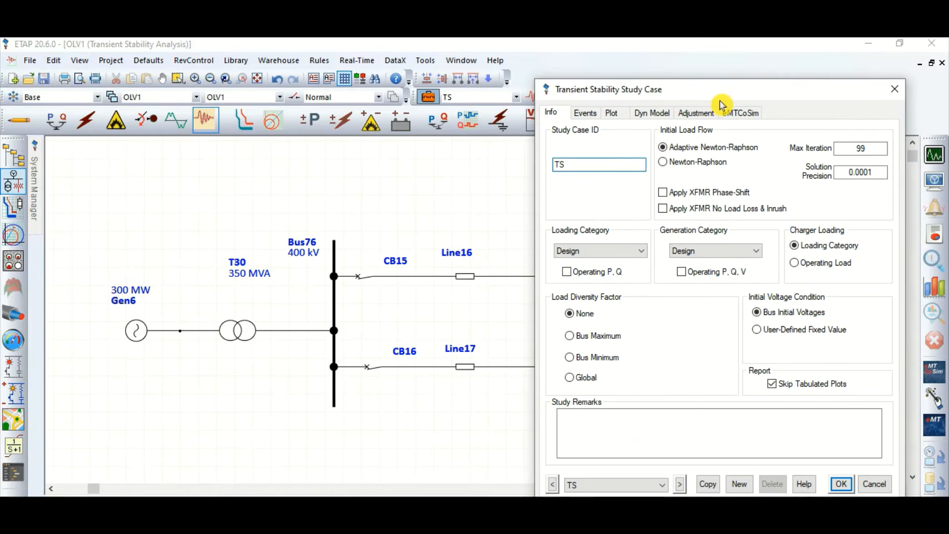
{"action": "left_click", "coordinate": [585, 113]}
{"action": "left_click", "coordinate": [576, 373]}
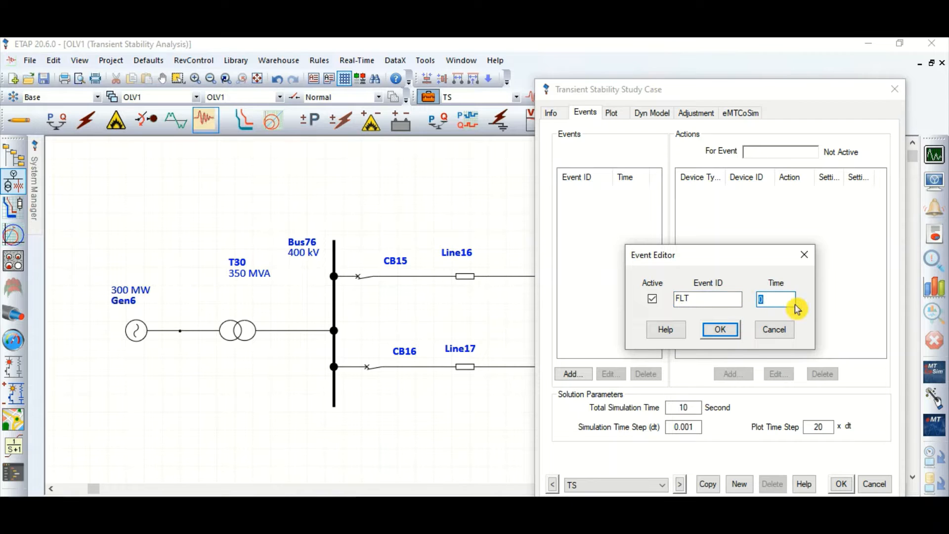
{"action": "type", "text": "1"}
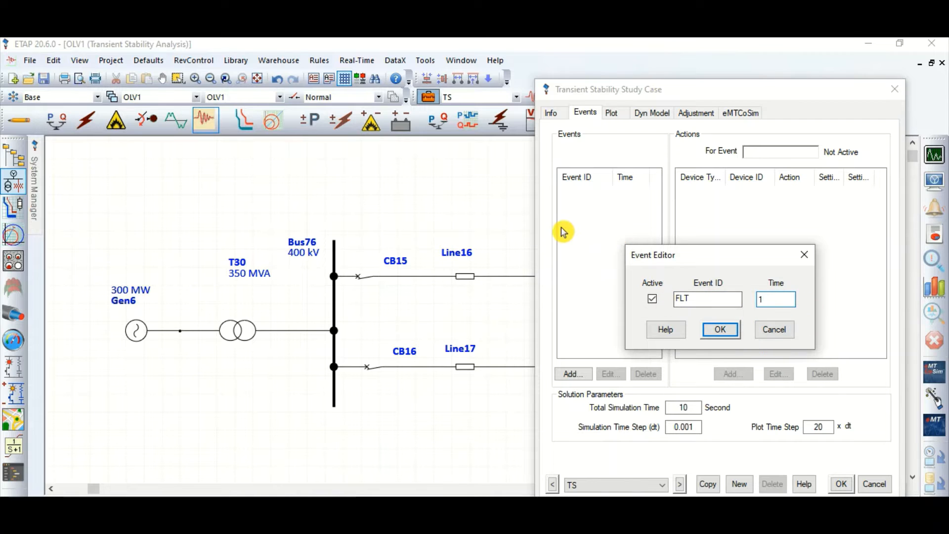
{"action": "left_click", "coordinate": [721, 330]}
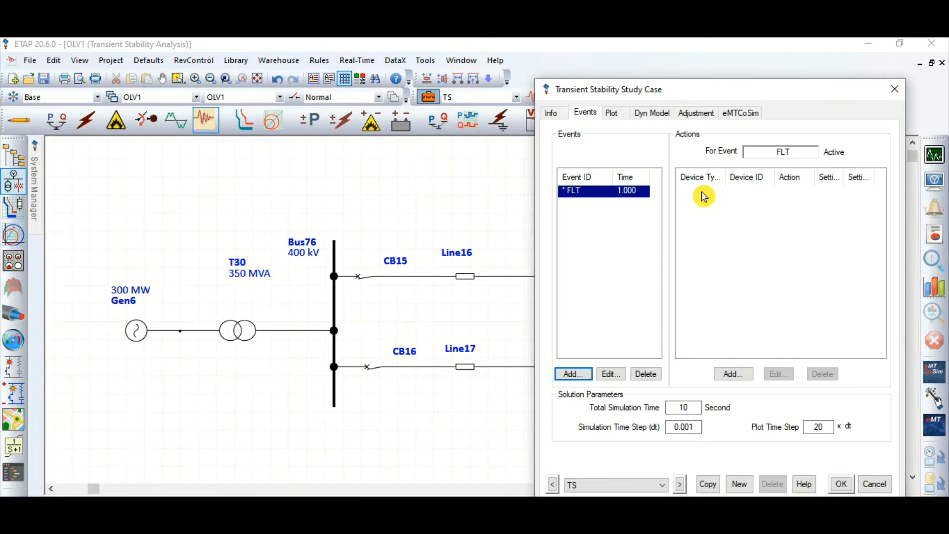
Start a new action for event FLT with device type Line and device Line16
{"action": "left_click", "coordinate": [740, 375]}
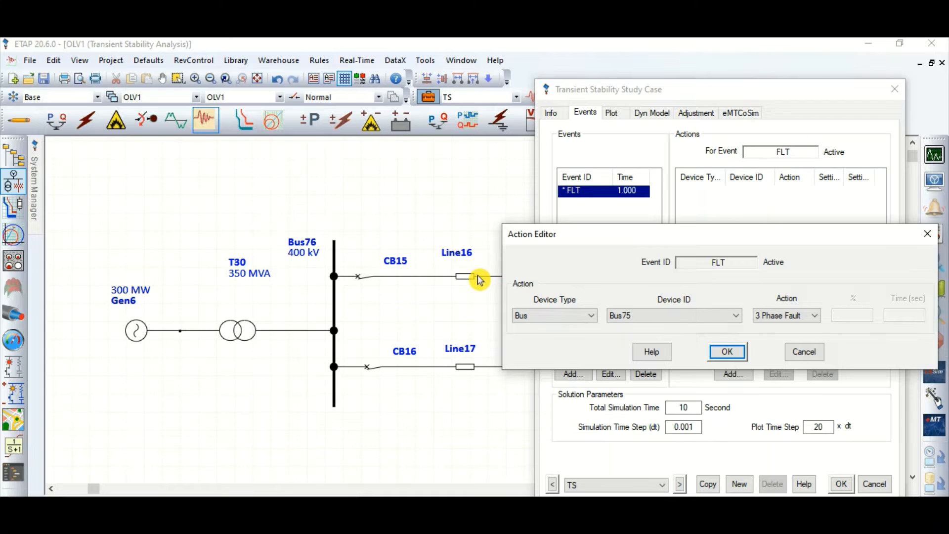
{"action": "left_click", "coordinate": [572, 317]}
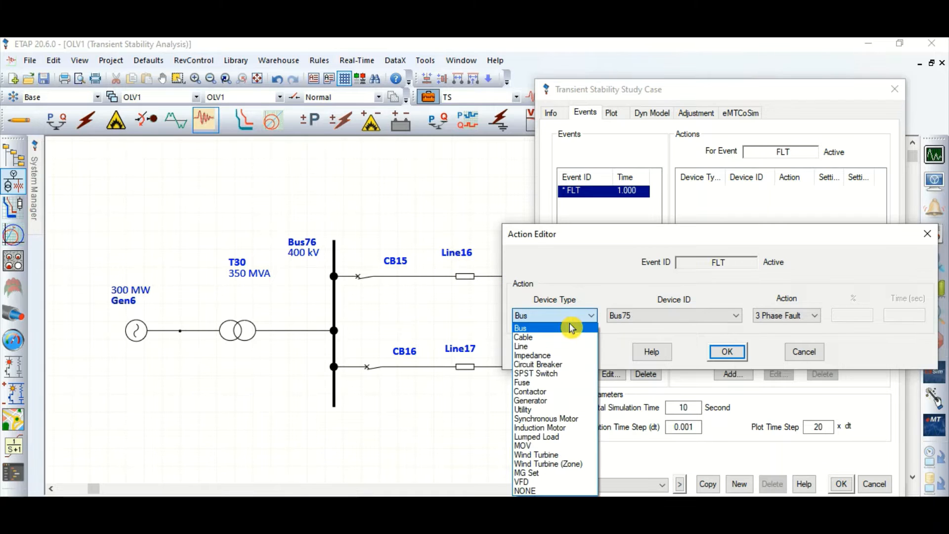
{"action": "left_click", "coordinate": [532, 347]}
{"action": "left_click", "coordinate": [675, 319]}
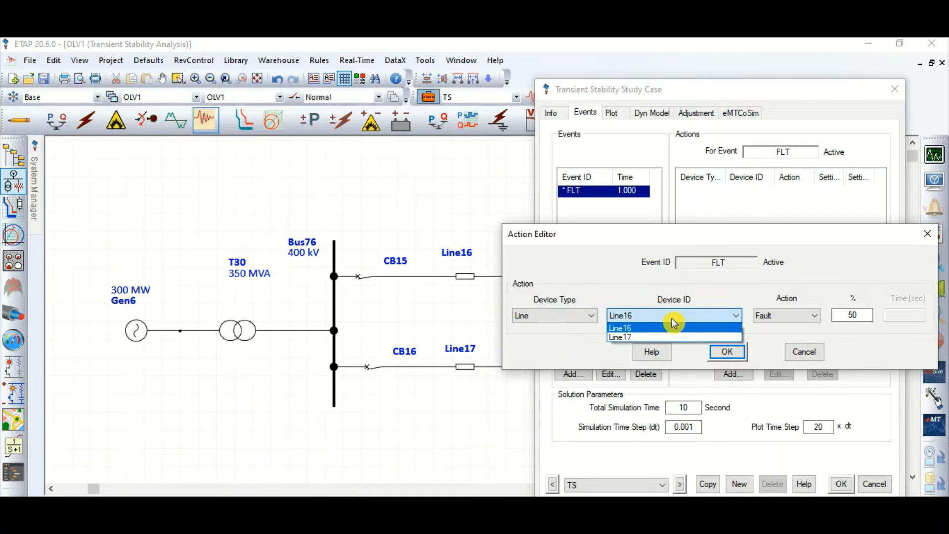
{"action": "left_click", "coordinate": [674, 326]}
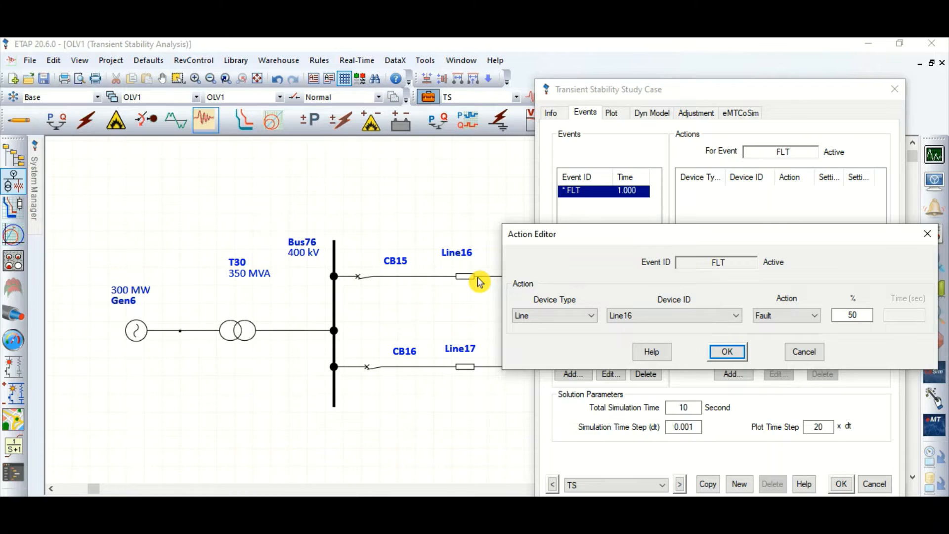
Define the Line16 action as a Fault at 50 % of the line and save the study case
{"action": "left_click", "coordinate": [801, 316]}
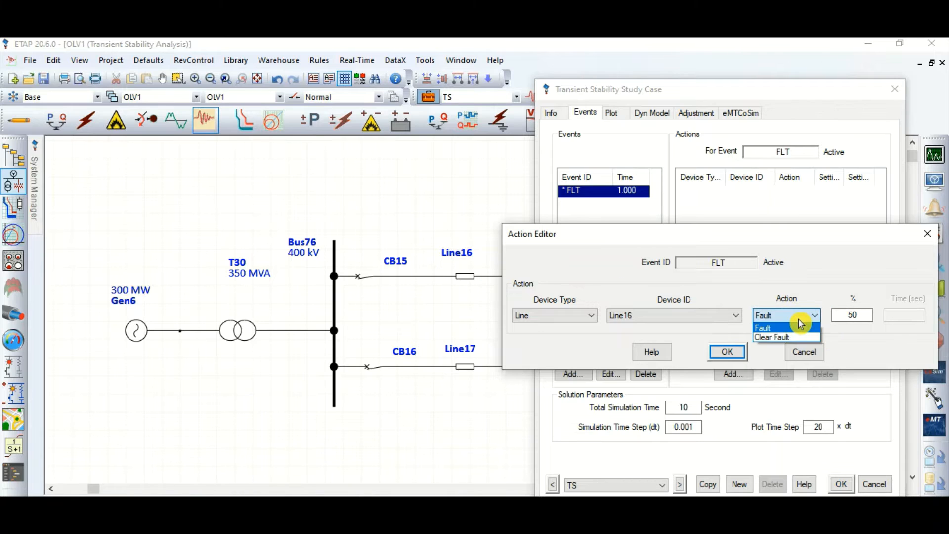
{"action": "left_click", "coordinate": [799, 318]}
{"action": "left_click", "coordinate": [790, 315]}
{"action": "left_click", "coordinate": [787, 328]}
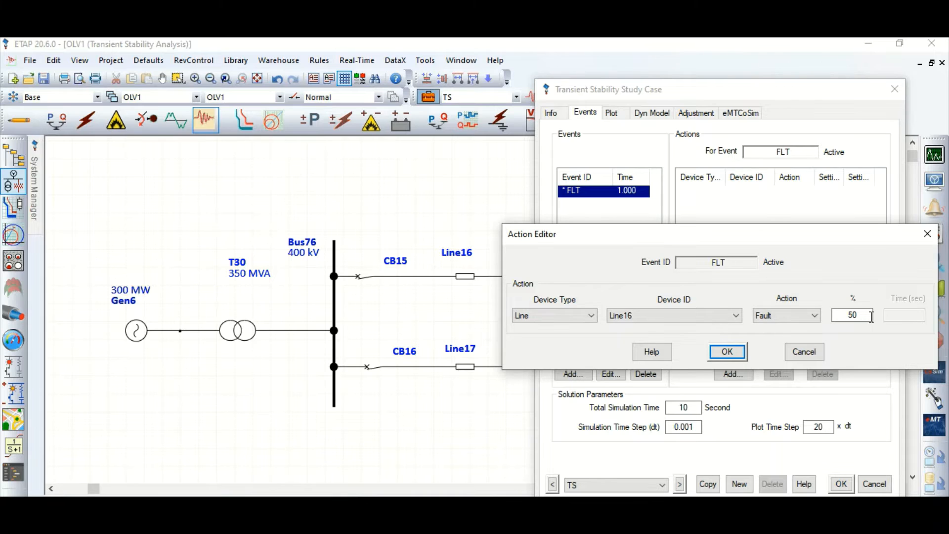
{"action": "left_click_drag", "start_coordinate": [869, 319], "coordinate": [849, 317]}
{"action": "left_click", "coordinate": [852, 317]}
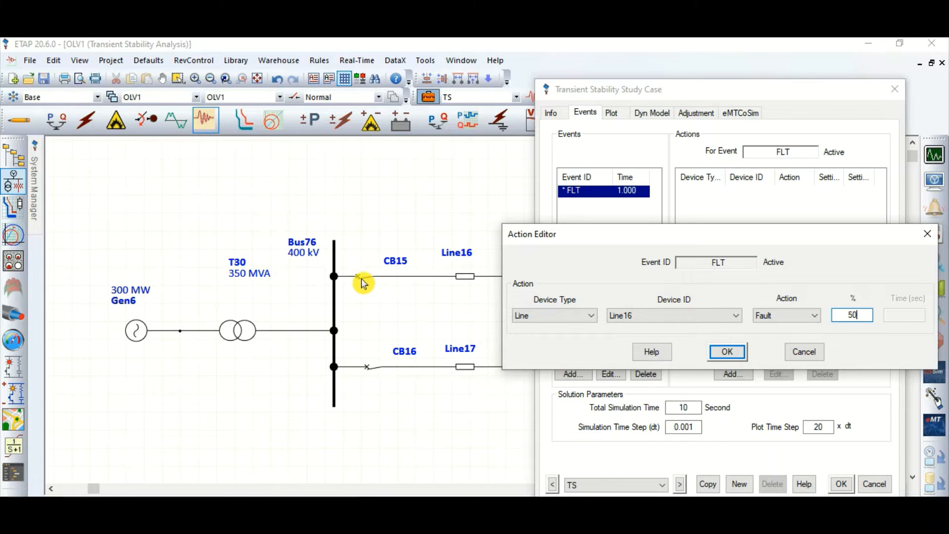
{"action": "left_click", "coordinate": [727, 352]}
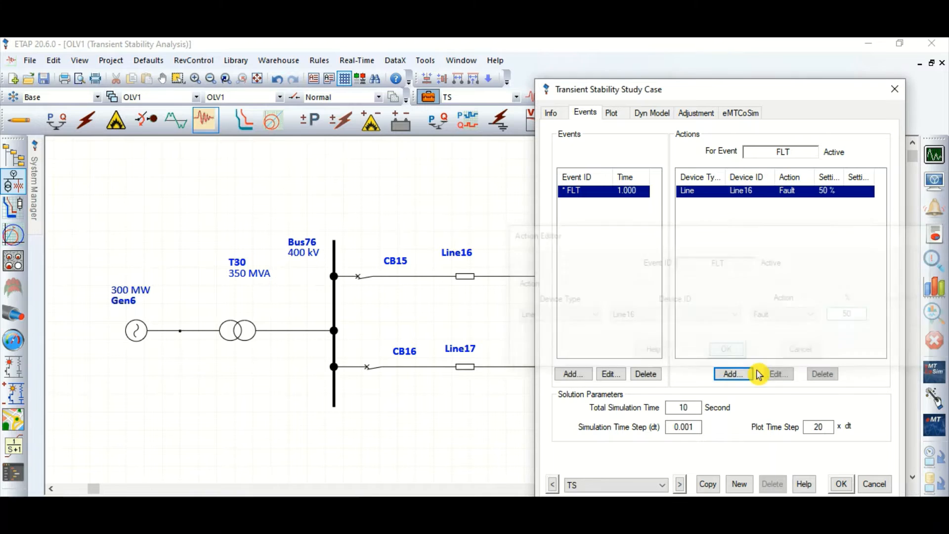
{"action": "left_click", "coordinate": [841, 484]}
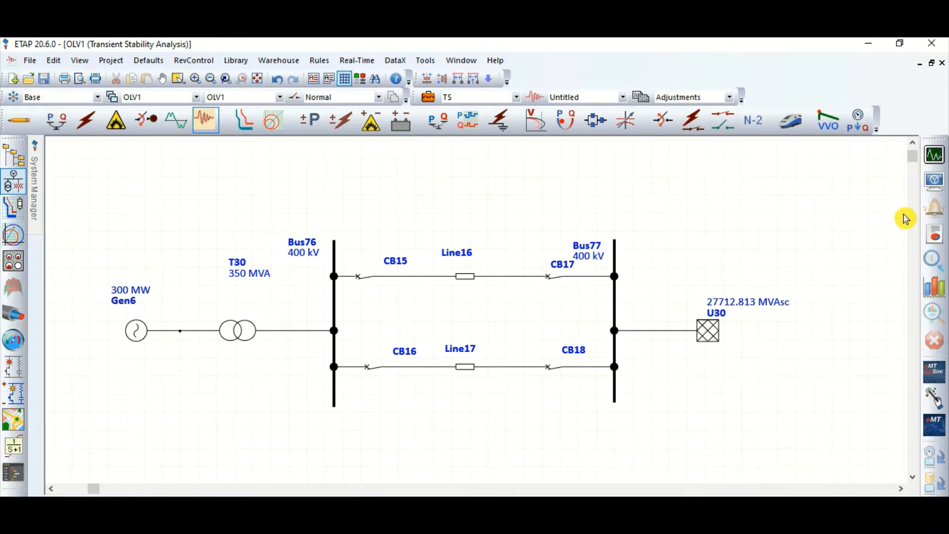
Show the line lengths on the diagram and move the length labels above the Line16 and Line17 IDs
{"action": "left_click", "coordinate": [934, 194]}
{"action": "left_click", "coordinate": [432, 90]}
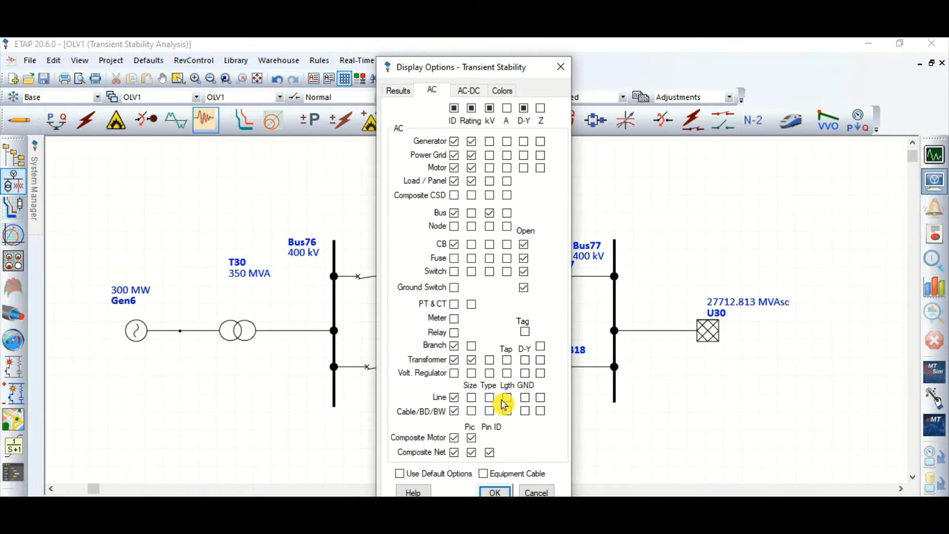
{"action": "left_click", "coordinate": [507, 398]}
{"action": "left_click", "coordinate": [496, 492]}
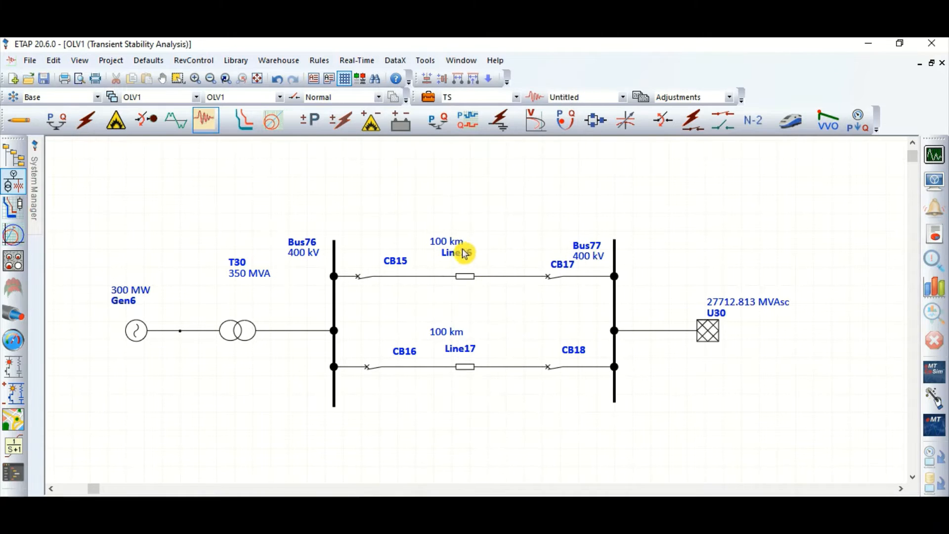
{"action": "left_click_drag", "start_coordinate": [458, 335], "coordinate": [465, 335]}
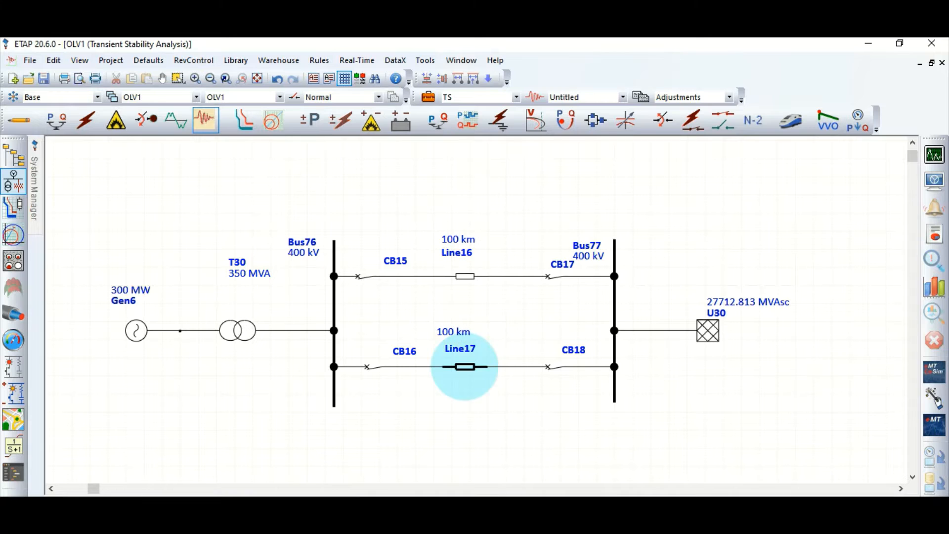
Enable plotting and tabulation of synchronous generator Gen6 in the TS transient stability study case
{"action": "left_click", "coordinate": [428, 97]}
{"action": "left_click_drag", "start_coordinate": [457, 79], "coordinate": [674, 78]}
{"action": "left_click", "coordinate": [555, 101]}
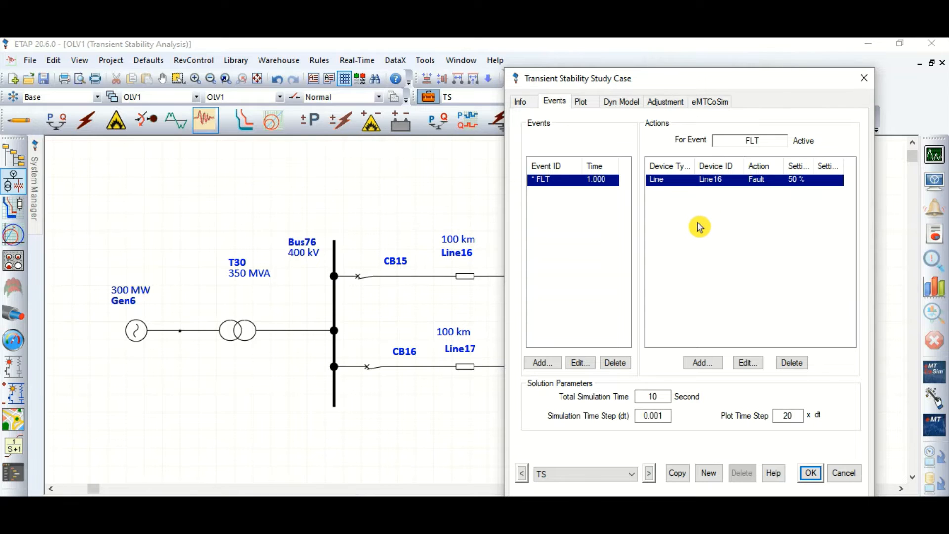
{"action": "left_click", "coordinate": [659, 396]}
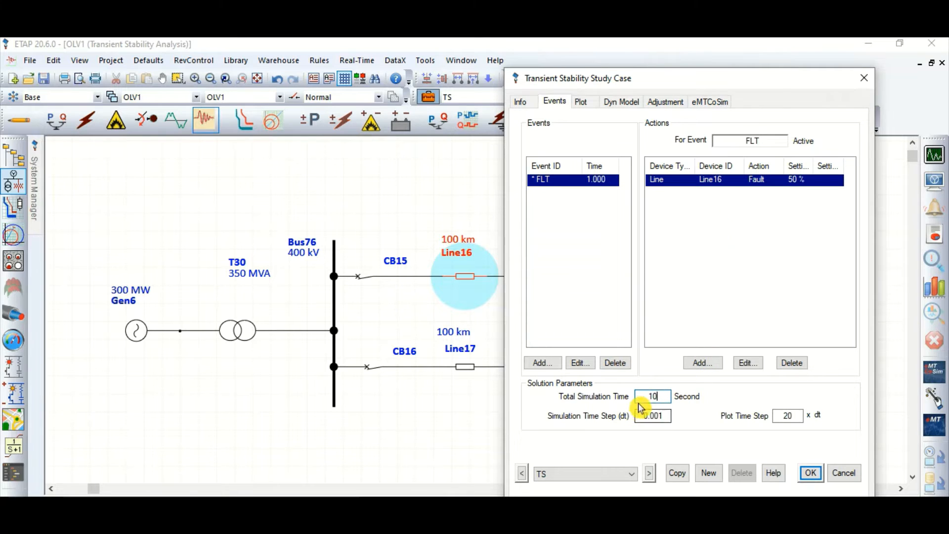
{"action": "left_click", "coordinate": [727, 398]}
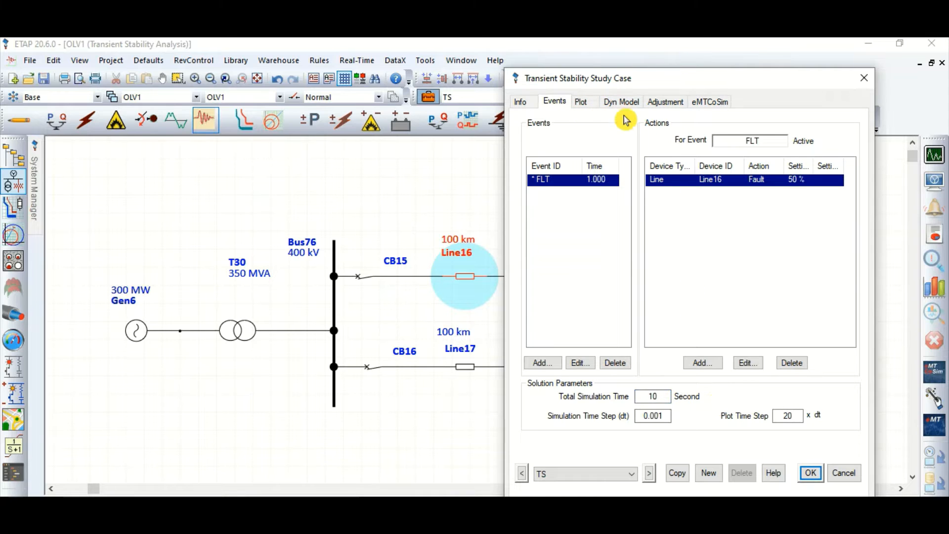
{"action": "left_click_drag", "start_coordinate": [636, 84], "coordinate": [666, 69]}
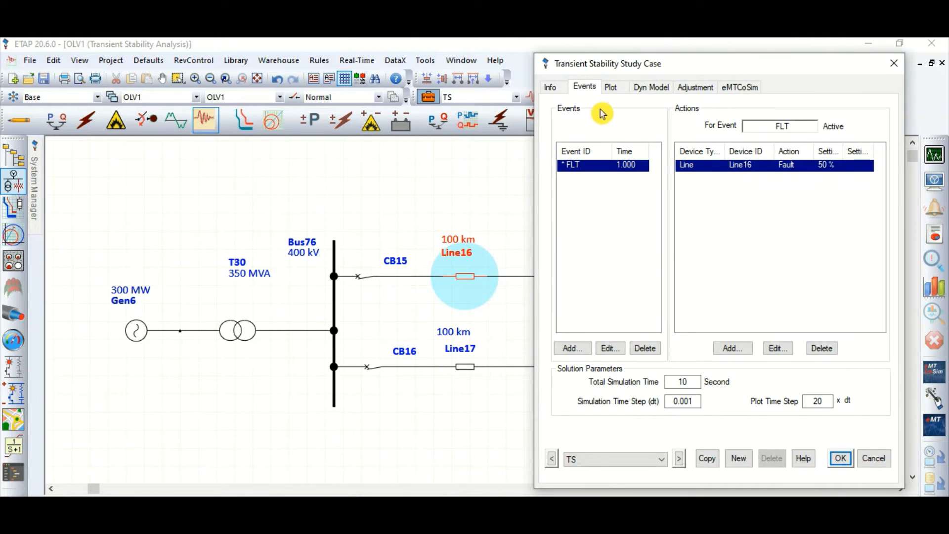
{"action": "left_click", "coordinate": [611, 87]}
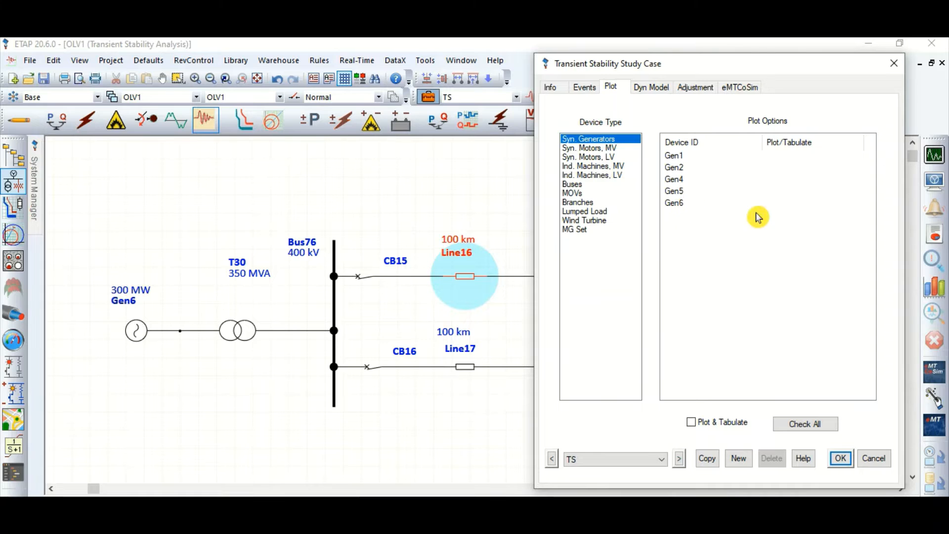
{"action": "double_click", "coordinate": [785, 204]}
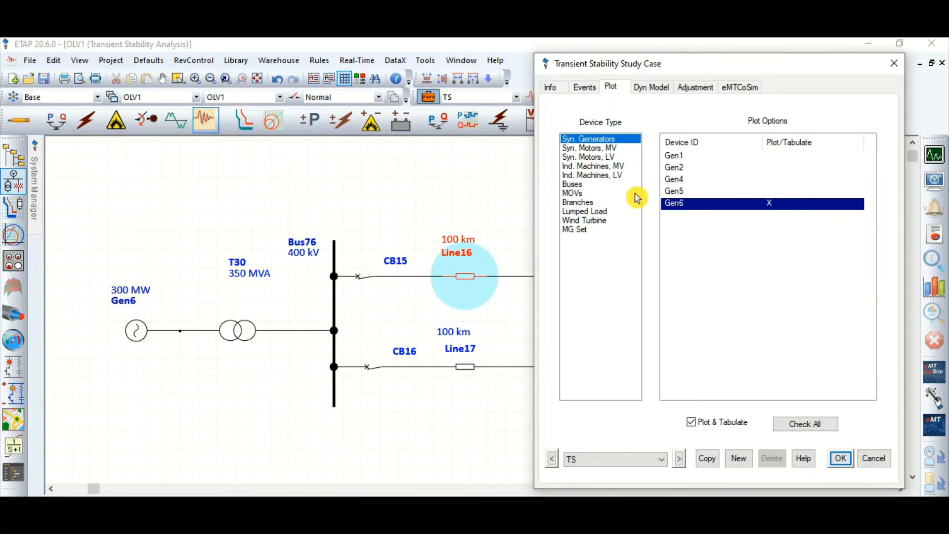
Enable plotting and tabulation of buses Bus76 and Bus77, and save the study case
{"action": "left_click", "coordinate": [574, 184]}
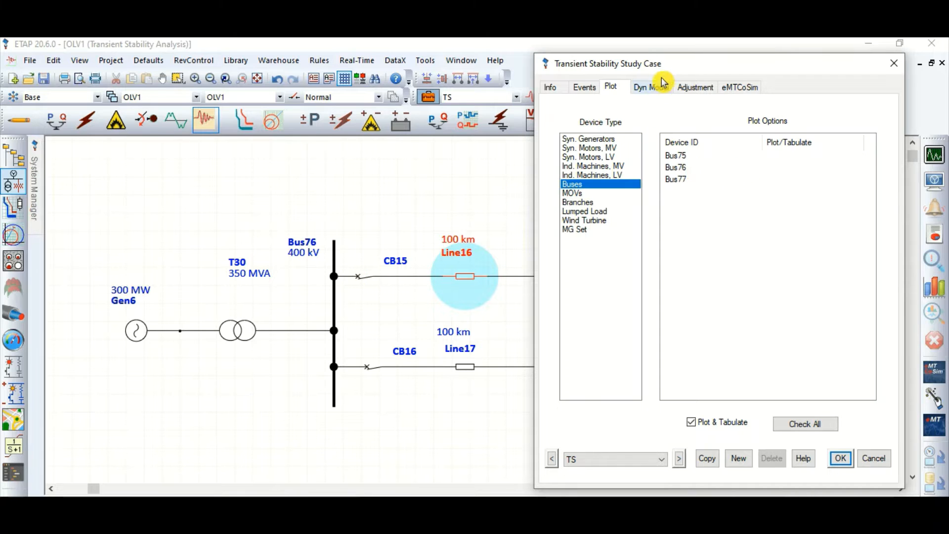
{"action": "left_click_drag", "start_coordinate": [661, 64], "coordinate": [302, 107]}
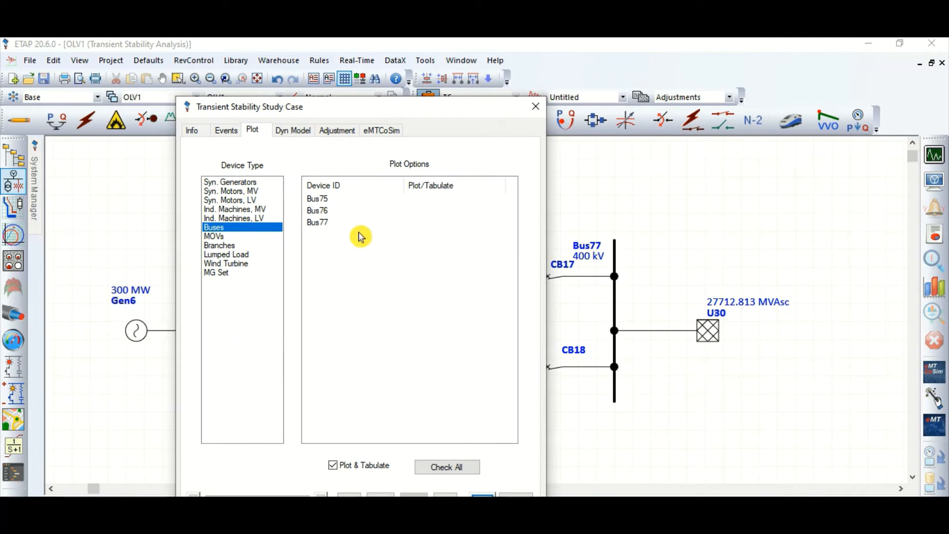
{"action": "left_click", "coordinate": [424, 211]}
{"action": "left_click", "coordinate": [418, 223]}
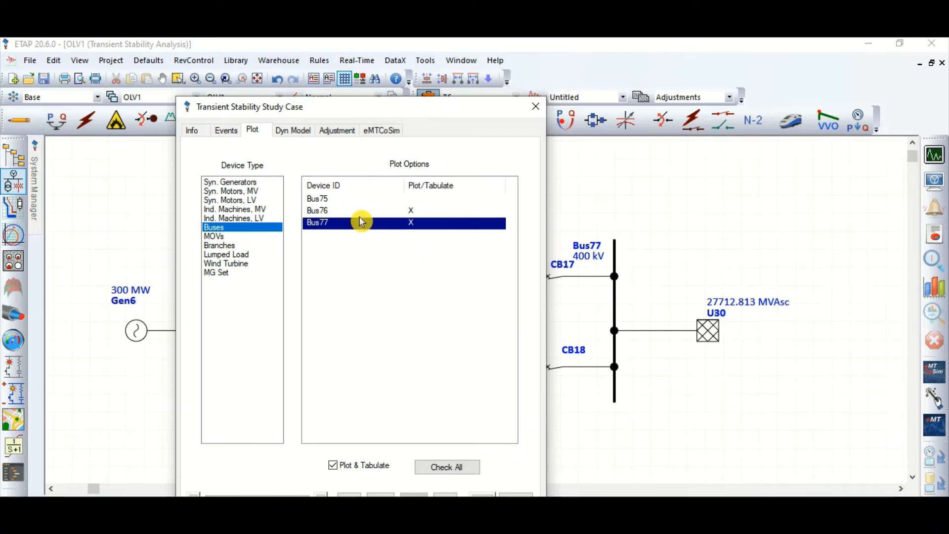
{"action": "left_click", "coordinate": [234, 246]}
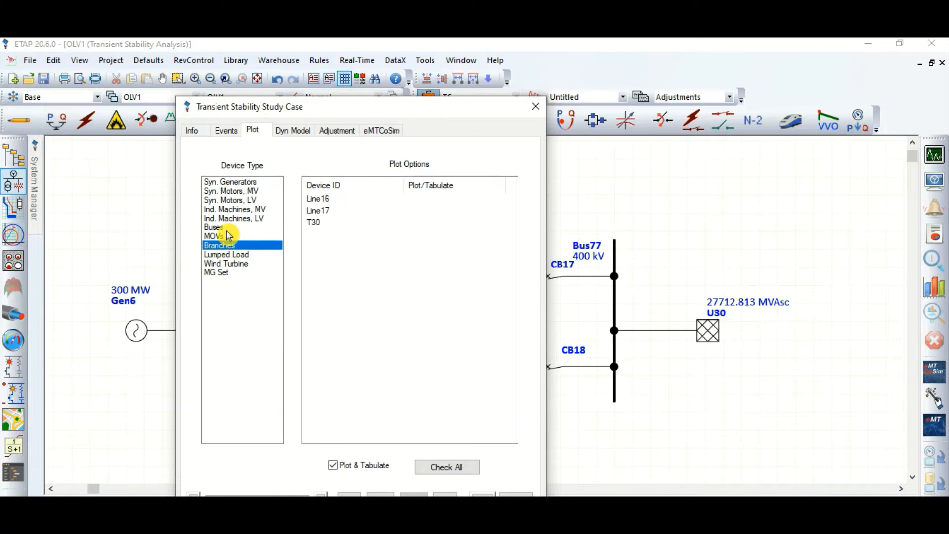
{"action": "left_click", "coordinate": [225, 228]}
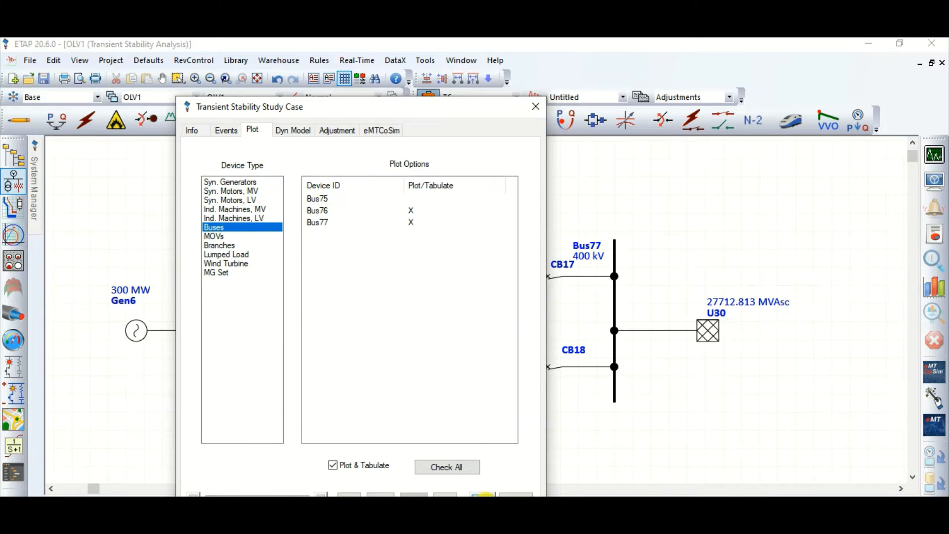
{"action": "left_click", "coordinate": [482, 494]}
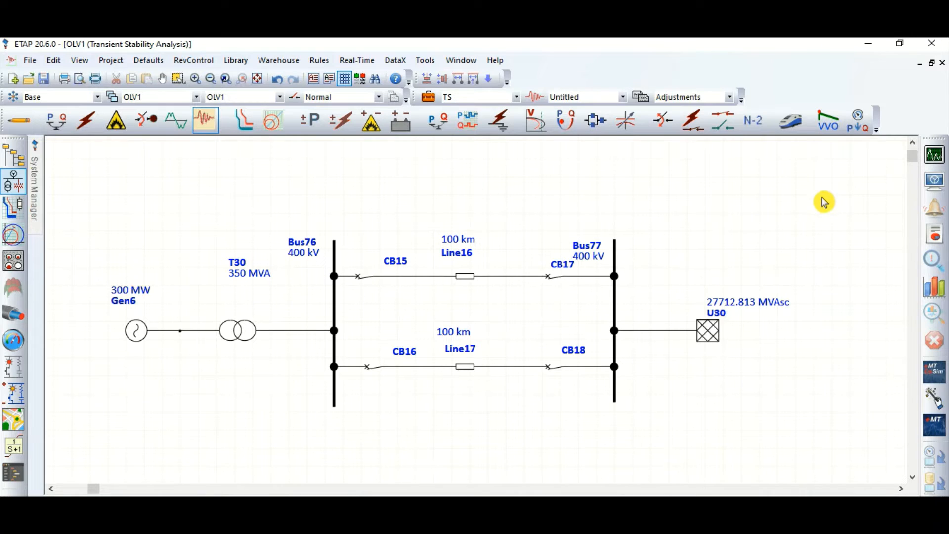
Run the transient stability study and plot Gen6's relative power angle in seconds over 0 to 10
{"action": "left_click", "coordinate": [935, 156]}
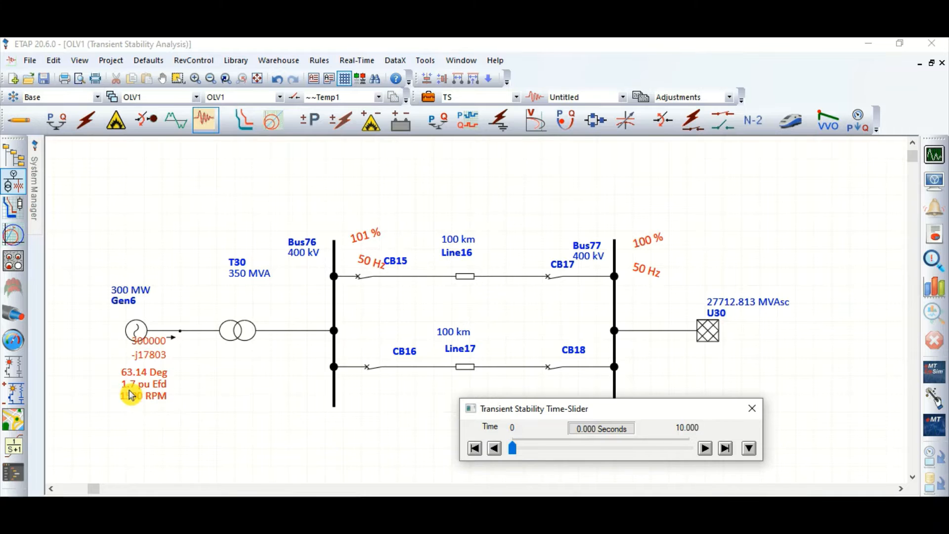
{"action": "left_click", "coordinate": [758, 416]}
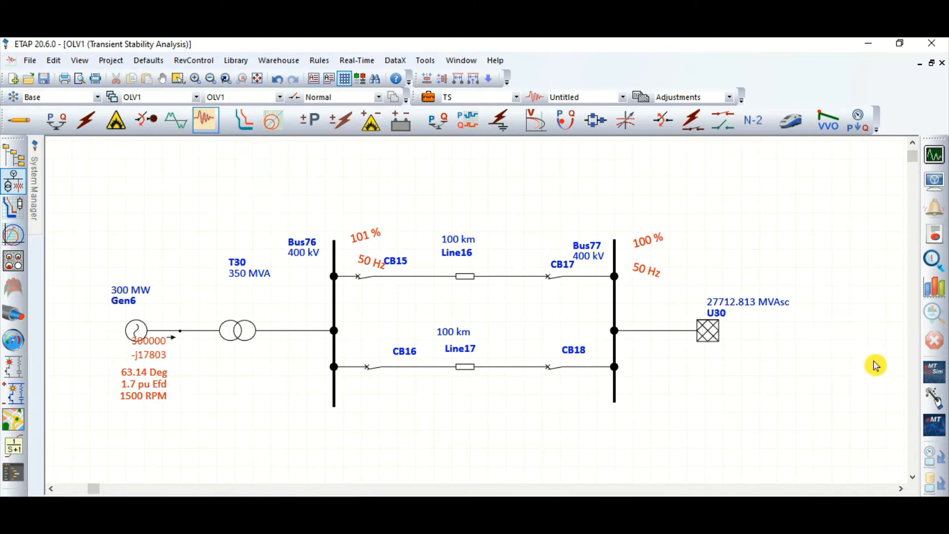
{"action": "left_click", "coordinate": [935, 287]}
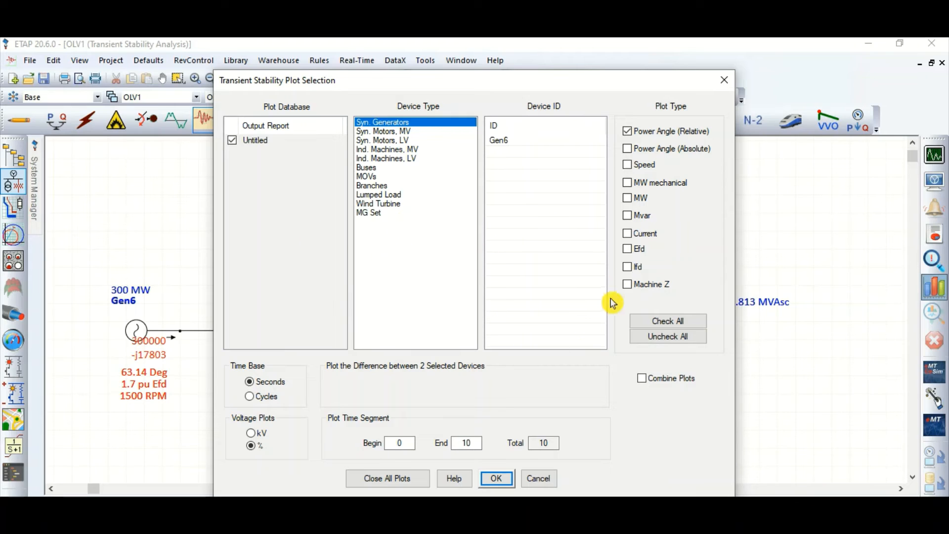
{"action": "left_click", "coordinate": [519, 142]}
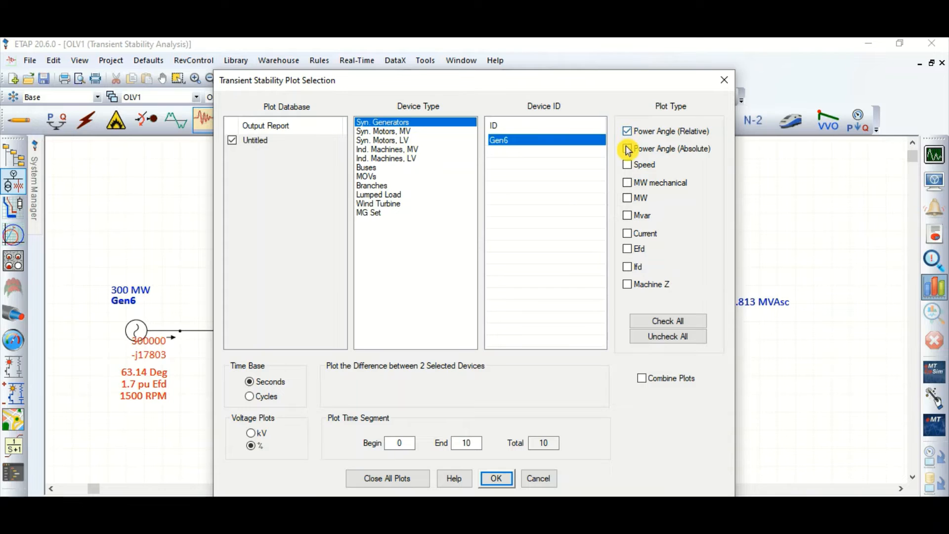
{"action": "left_click", "coordinate": [628, 149]}
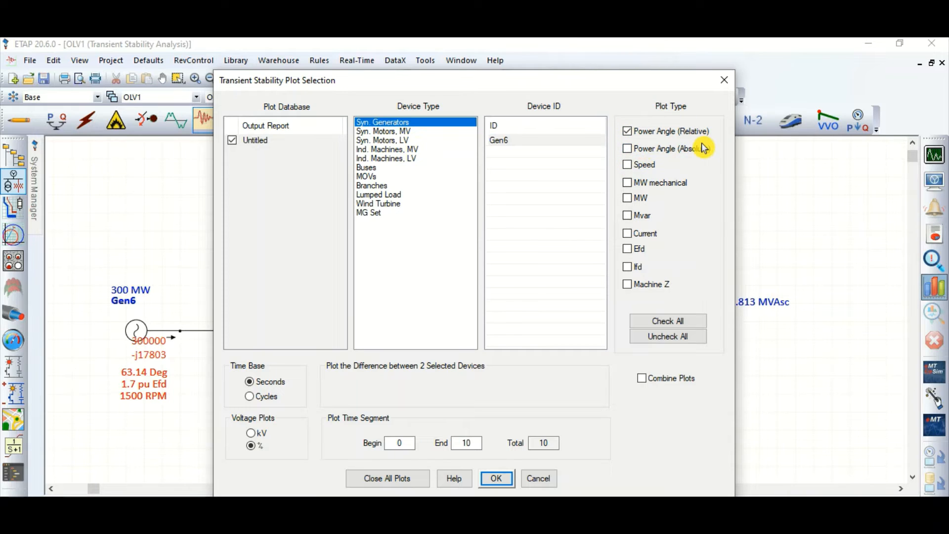
{"action": "left_click", "coordinate": [495, 478]}
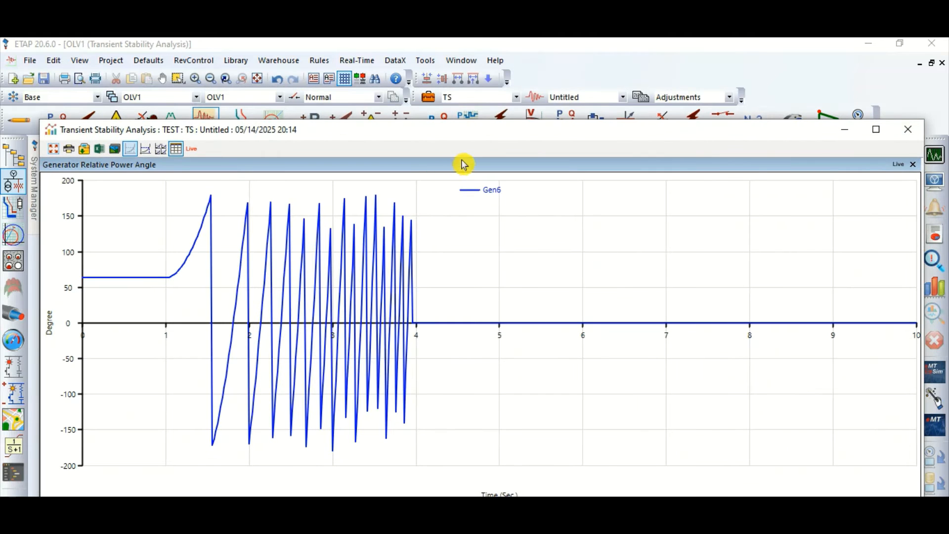
Examine the maximized Gen6 relative power angle plot with the tracking cursor along the initial rise after the fault, and close it
{"action": "left_click", "coordinate": [876, 129]}
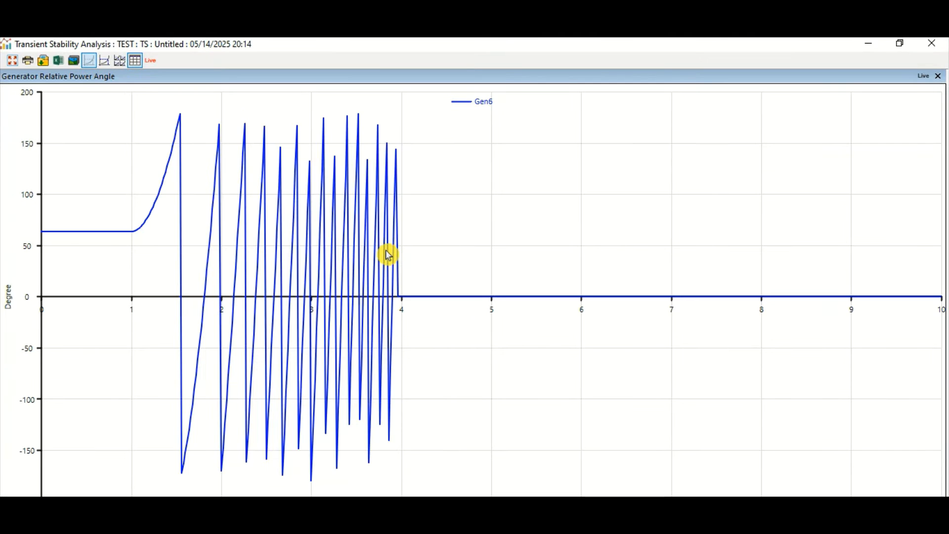
{"action": "left_click", "coordinate": [105, 61]}
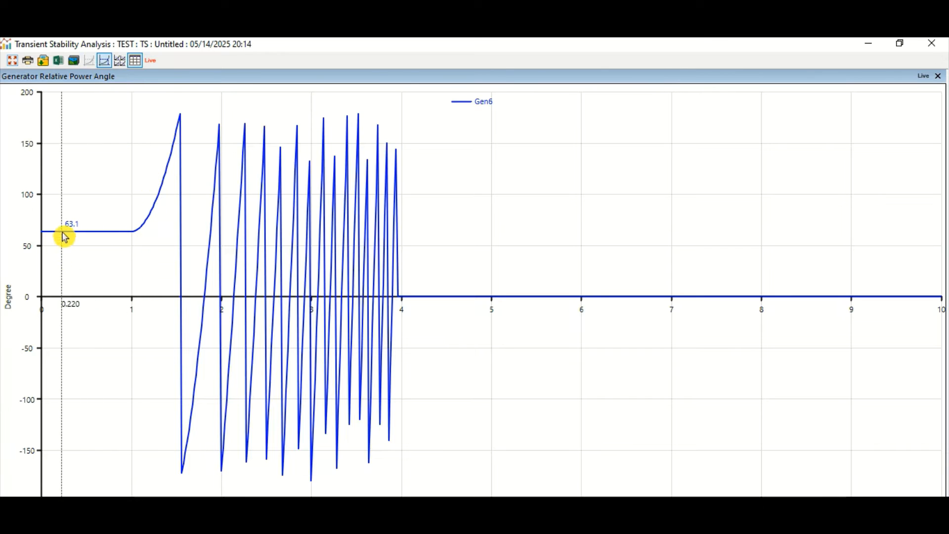
{"action": "mouse_move", "coordinate": [44, 231]}
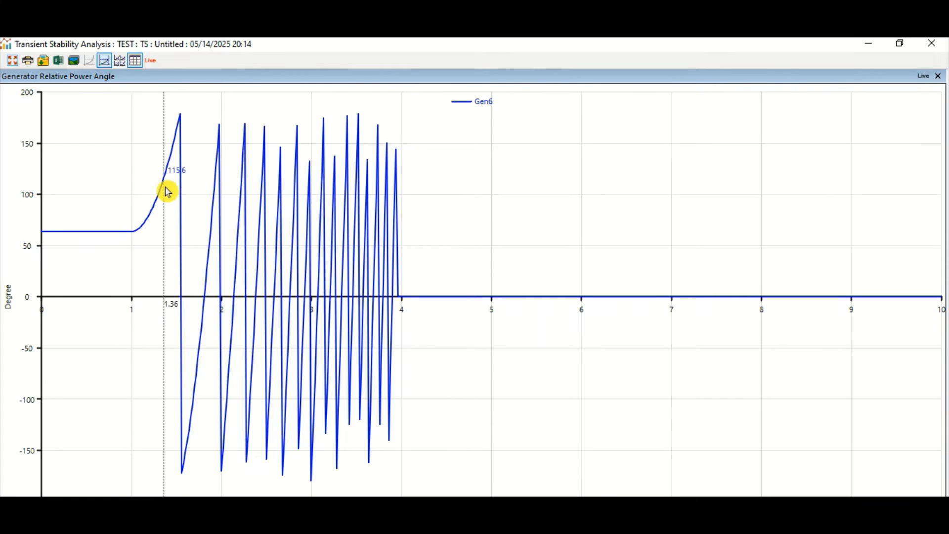
{"action": "left_click", "coordinate": [182, 123]}
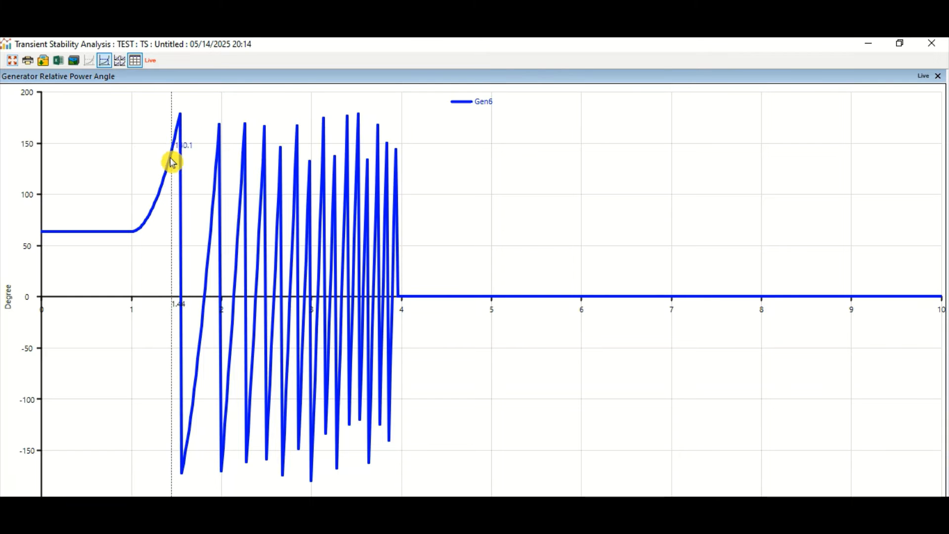
{"action": "left_click", "coordinate": [938, 75]}
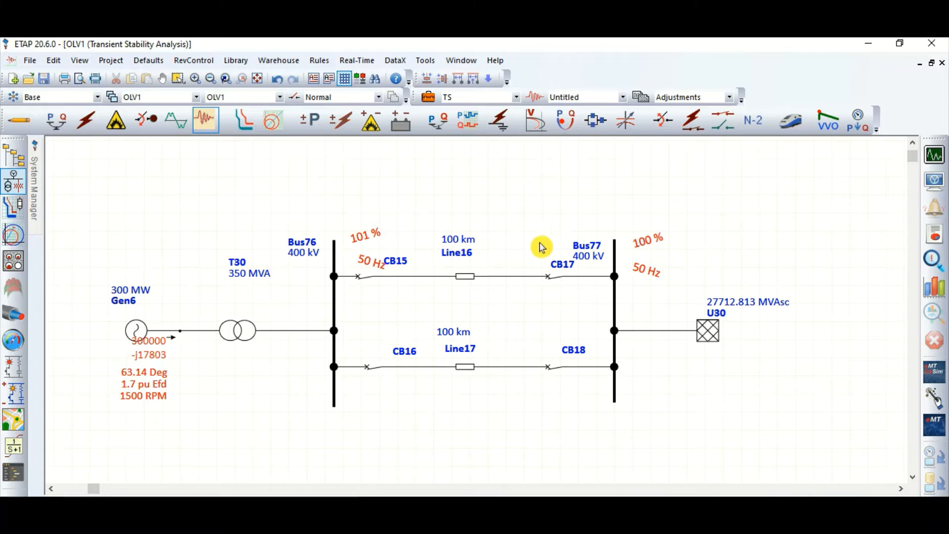
Open the event definitions of the TS transient stability study case
{"action": "left_click", "coordinate": [430, 101]}
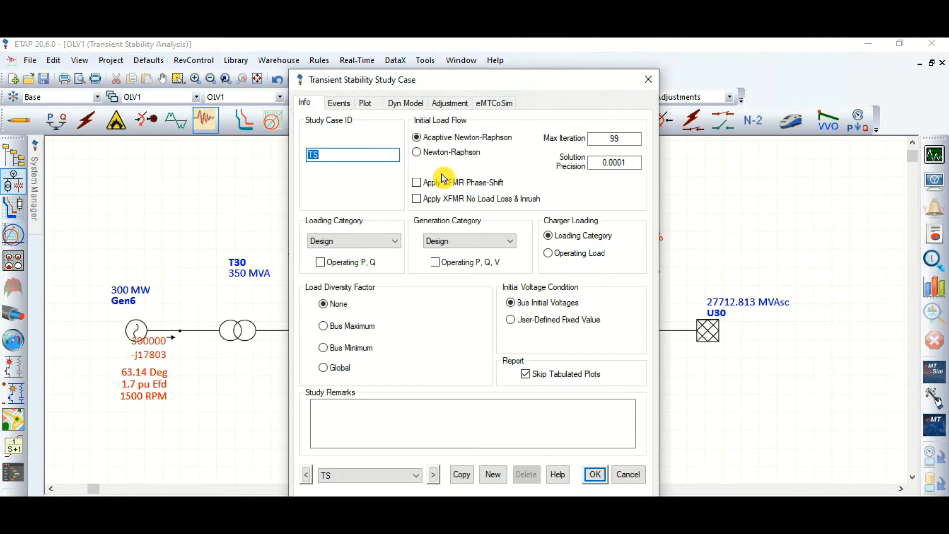
{"action": "left_click", "coordinate": [341, 104]}
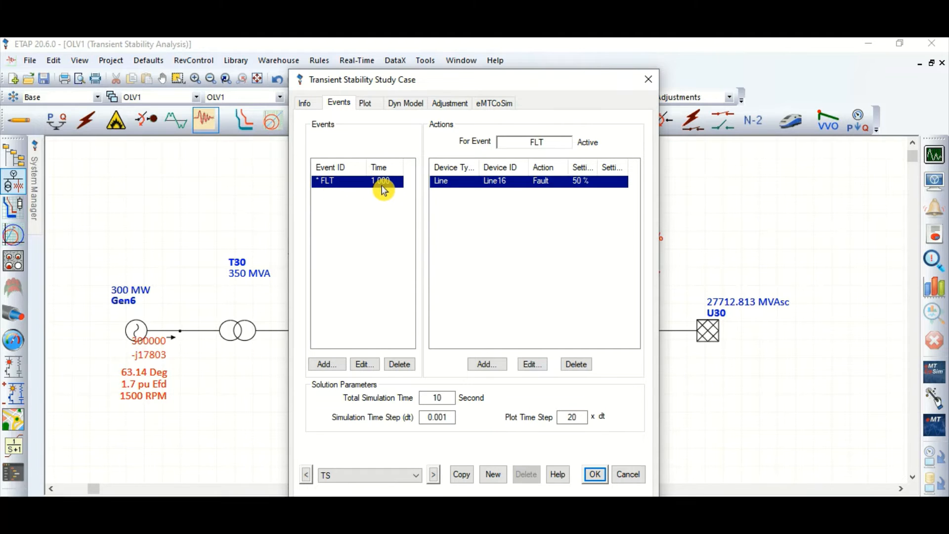
{"action": "left_click", "coordinate": [488, 365]}
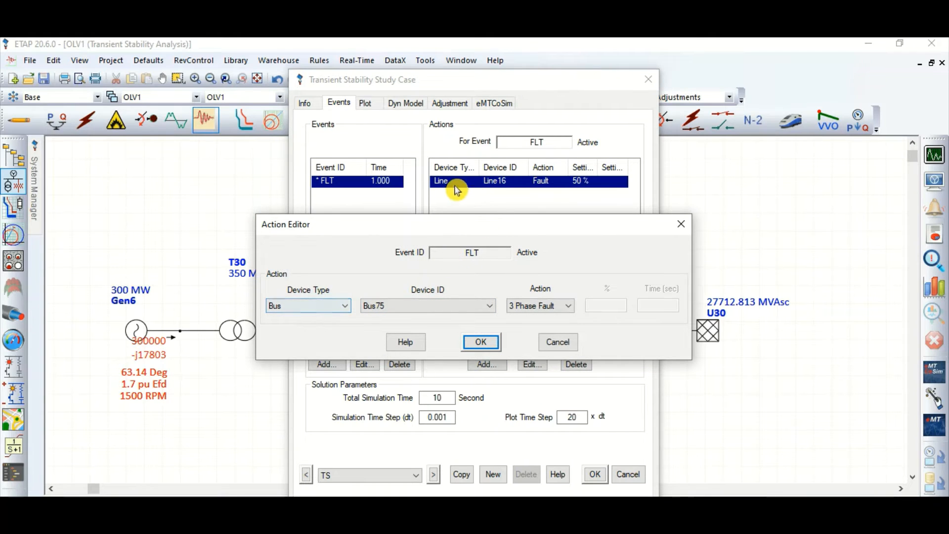
{"action": "left_click", "coordinate": [341, 311]}
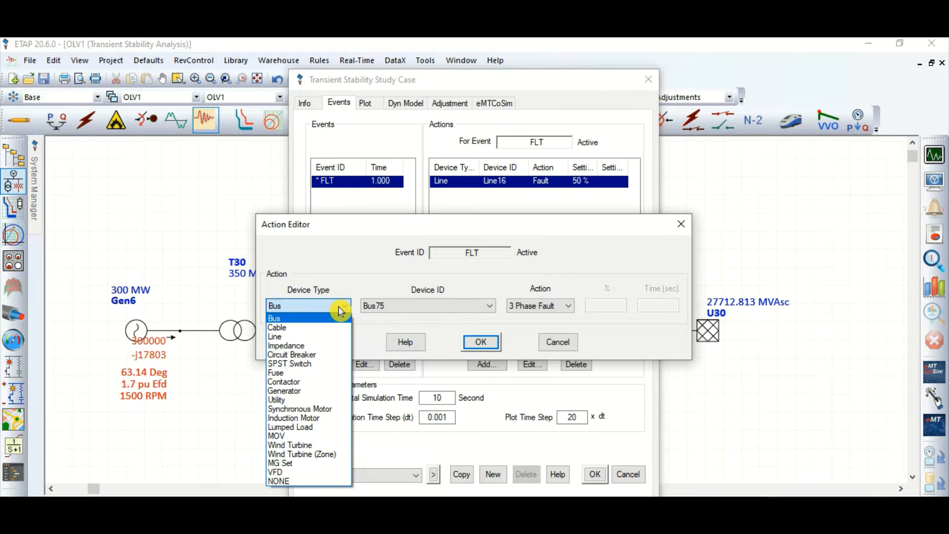
{"action": "left_click", "coordinate": [309, 355]}
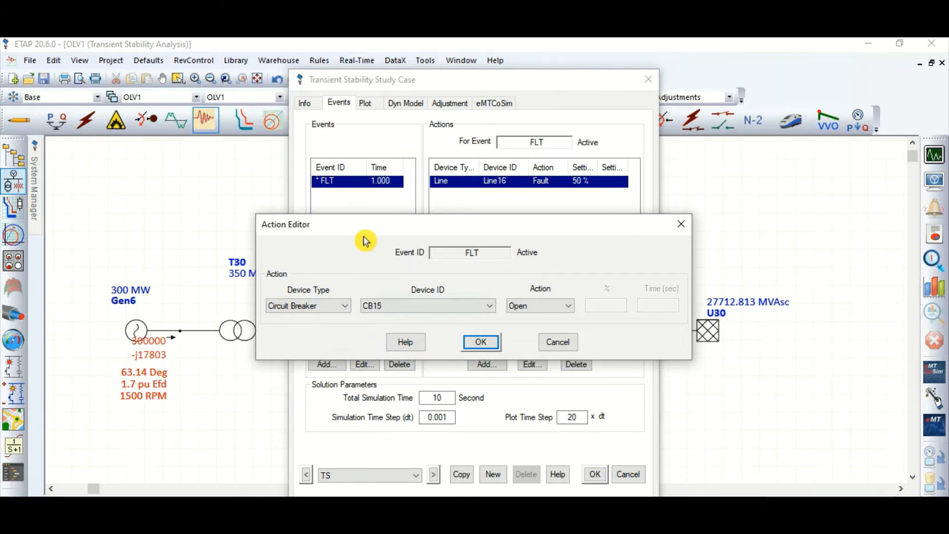
{"action": "left_click_drag", "start_coordinate": [366, 225], "coordinate": [399, 244]}
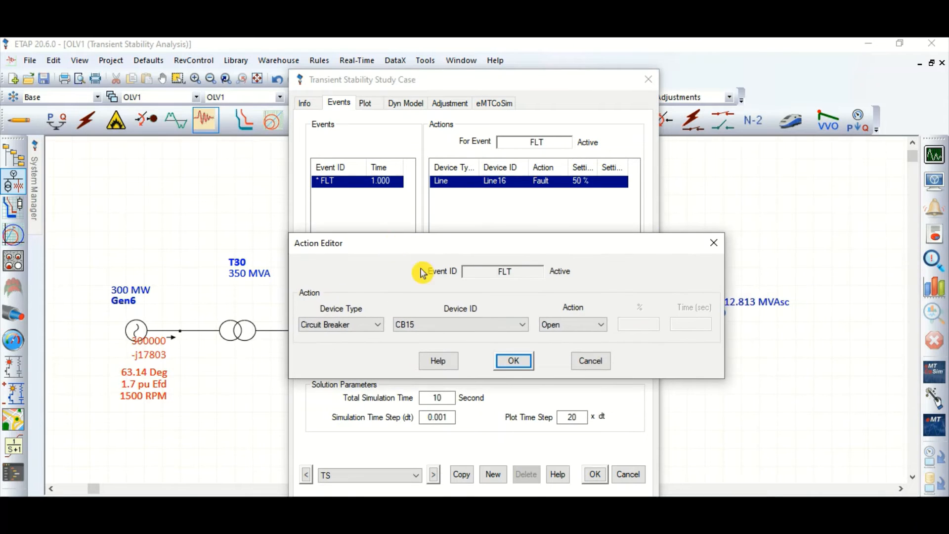
{"action": "left_click", "coordinate": [591, 360]}
Add an action to the FLT event that opens circuit breaker CB15 on the Line16 branch
{"action": "left_click_drag", "start_coordinate": [467, 94], "coordinate": [524, 341]}
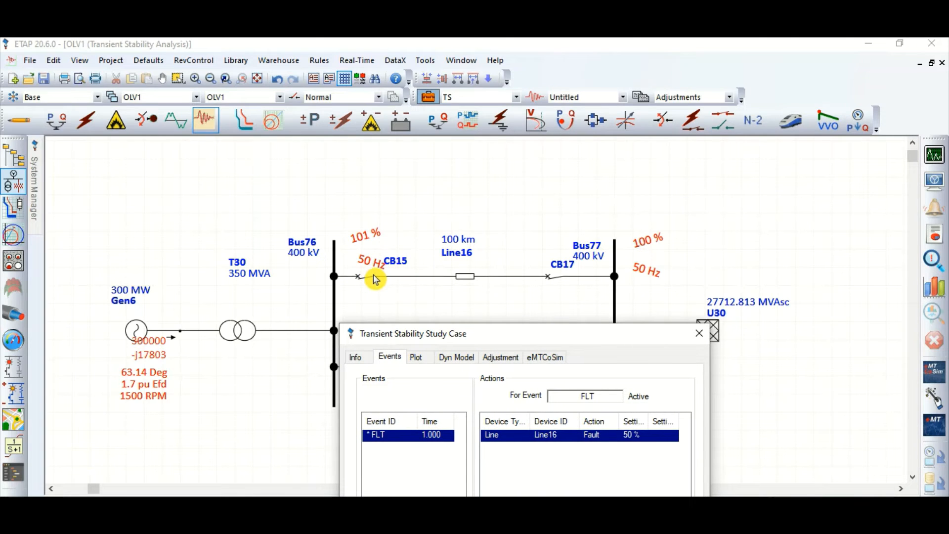
{"action": "left_click_drag", "start_coordinate": [450, 340], "coordinate": [463, 399]}
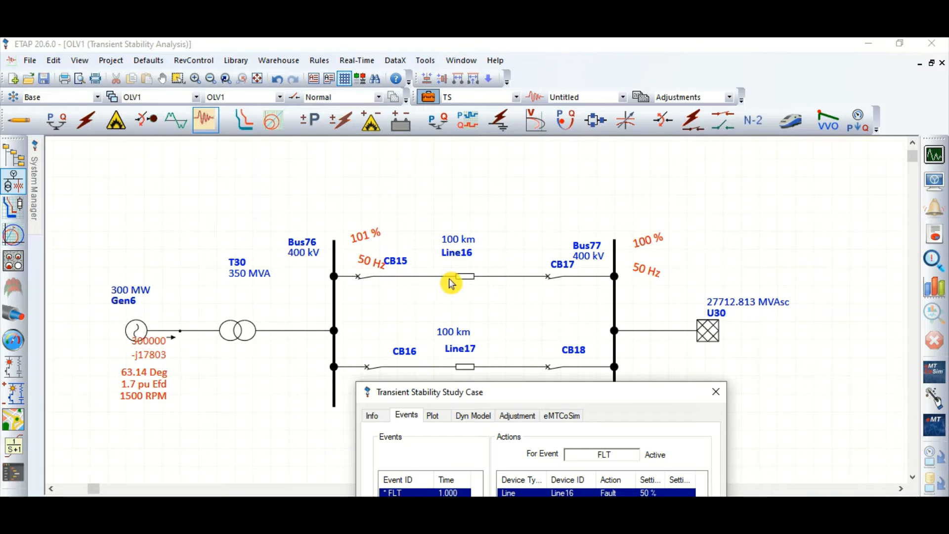
{"action": "left_click_drag", "start_coordinate": [529, 392], "coordinate": [539, 126]}
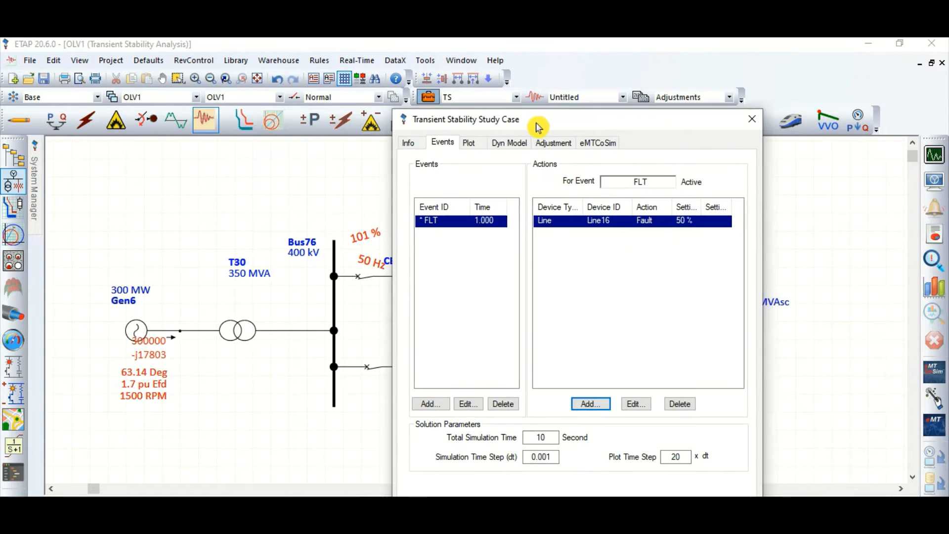
{"action": "left_click", "coordinate": [589, 403]}
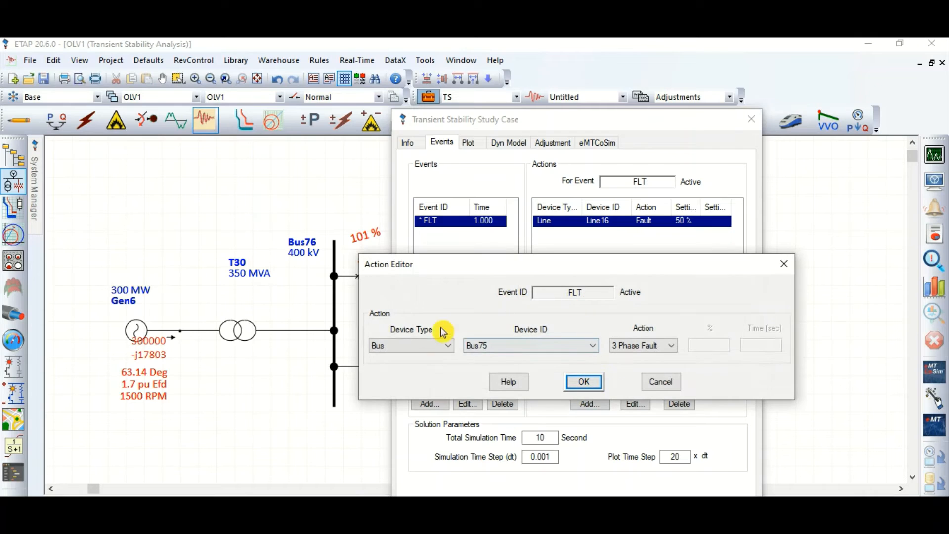
{"action": "left_click", "coordinate": [416, 346]}
{"action": "left_click", "coordinate": [413, 394]}
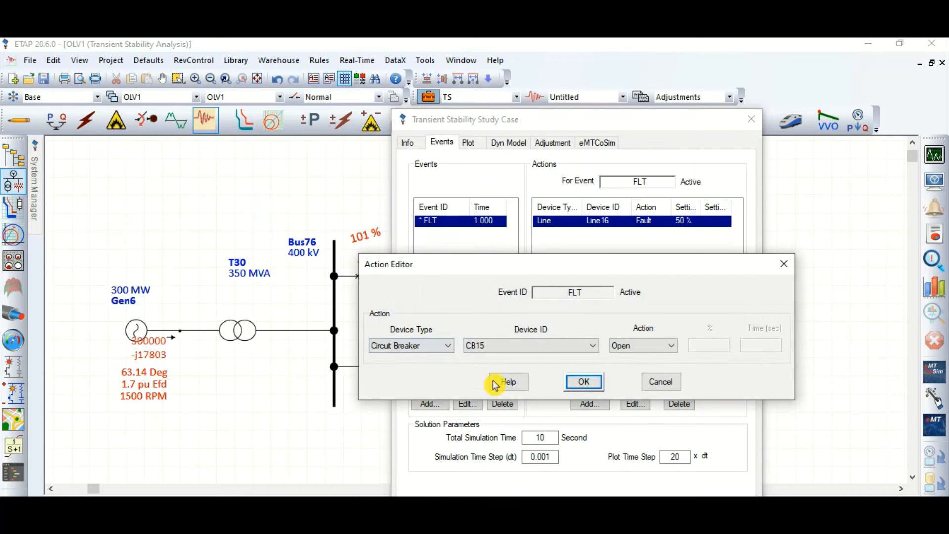
{"action": "left_click", "coordinate": [664, 350]}
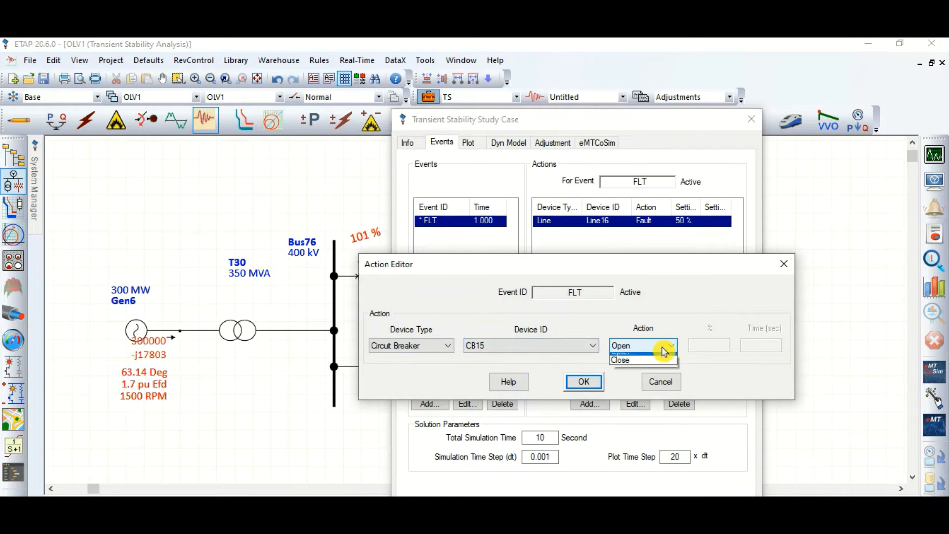
{"action": "left_click", "coordinate": [664, 352]}
{"action": "left_click", "coordinate": [584, 381]}
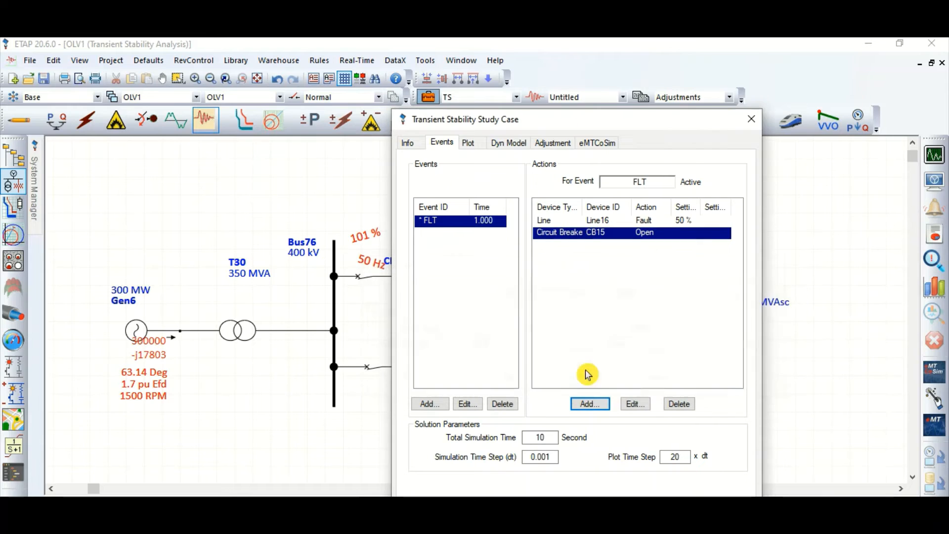
Add an action to the FLT event that opens circuit breaker CB17
{"action": "left_click", "coordinate": [585, 407]}
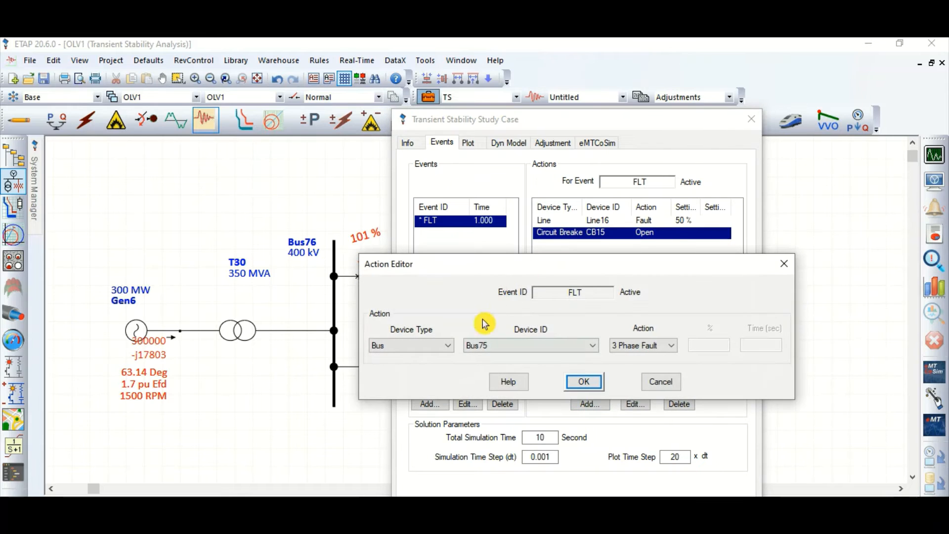
{"action": "left_click", "coordinate": [440, 349]}
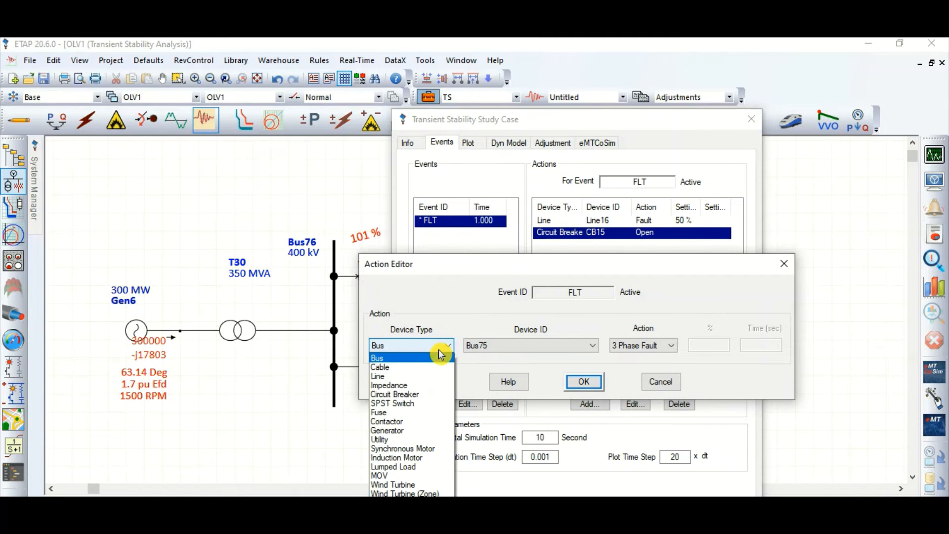
{"action": "left_click", "coordinate": [412, 395]}
{"action": "left_click", "coordinate": [519, 349]}
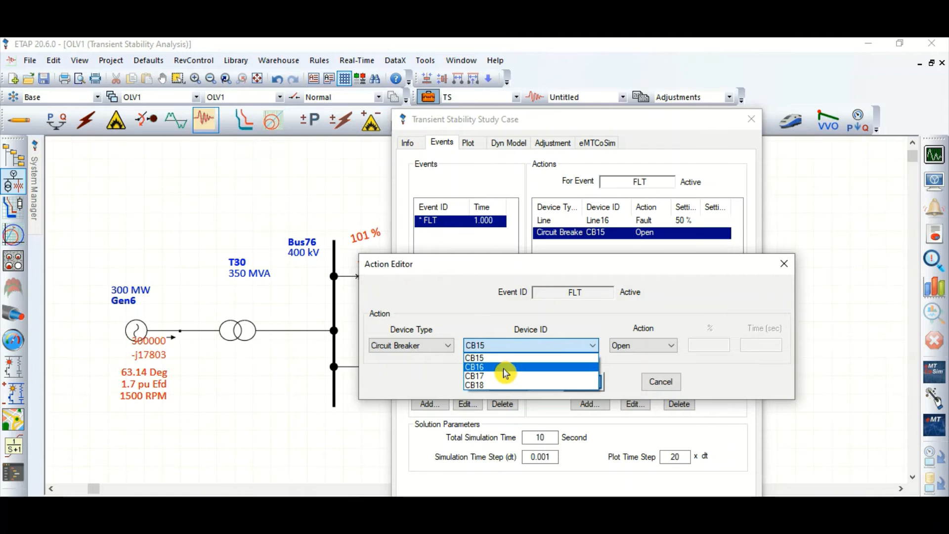
{"action": "left_click", "coordinate": [506, 368]}
{"action": "left_click", "coordinate": [509, 353]}
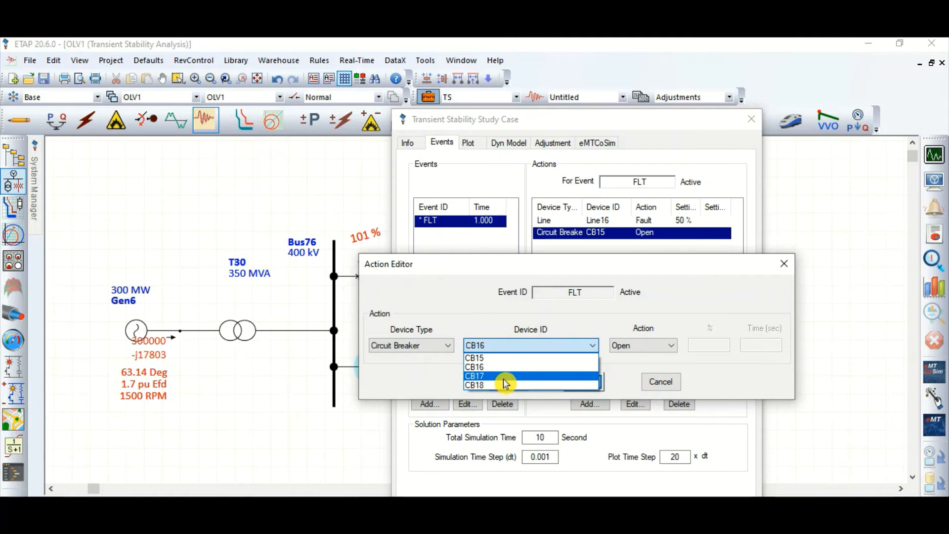
{"action": "left_click", "coordinate": [503, 377]}
{"action": "left_click", "coordinate": [585, 382]}
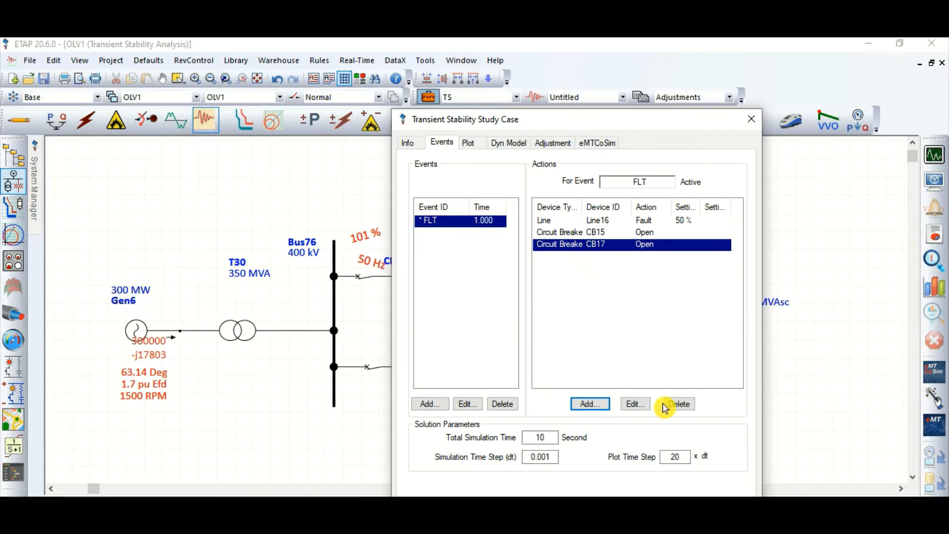
Delete the CB17 and CB15 opening actions from the FLT event
{"action": "left_click", "coordinate": [679, 404]}
{"action": "left_click", "coordinate": [679, 404]}
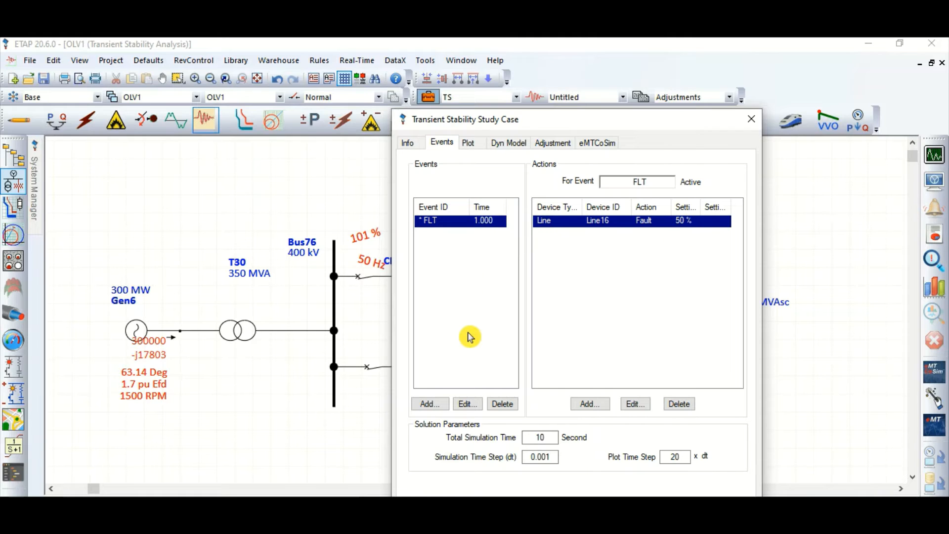
Create an active event FLTCLR at 1.6 seconds with an action opening circuit breaker CB15
{"action": "left_click", "coordinate": [436, 405]}
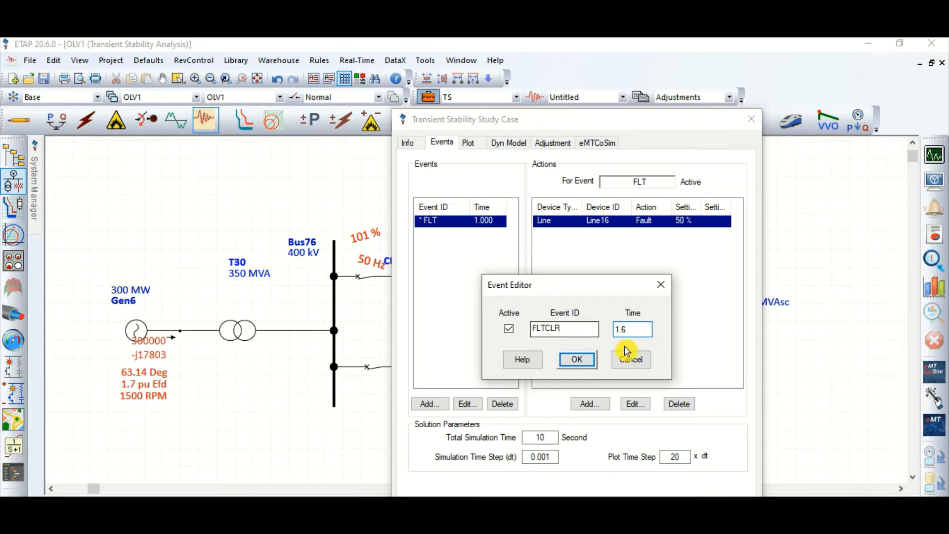
{"action": "left_click", "coordinate": [579, 362]}
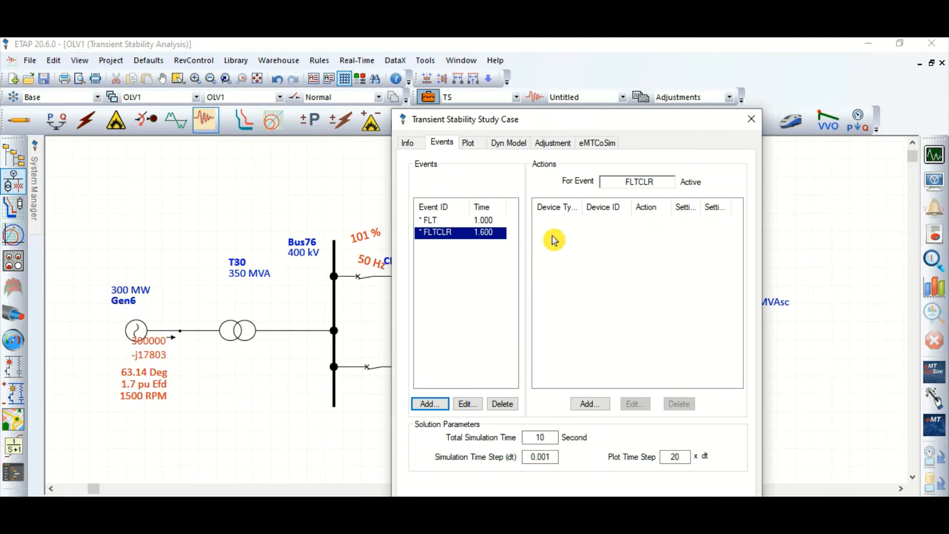
{"action": "left_click", "coordinate": [591, 403]}
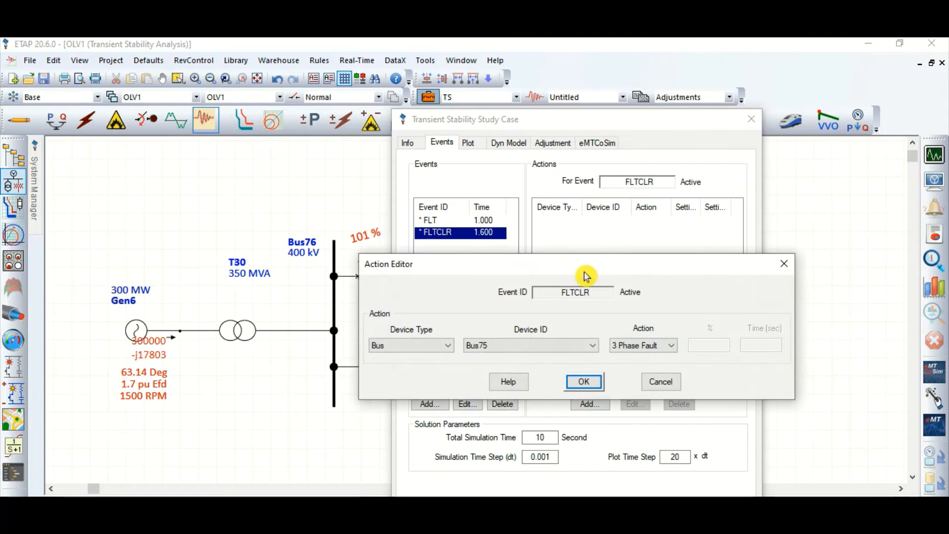
{"action": "left_click", "coordinate": [447, 346]}
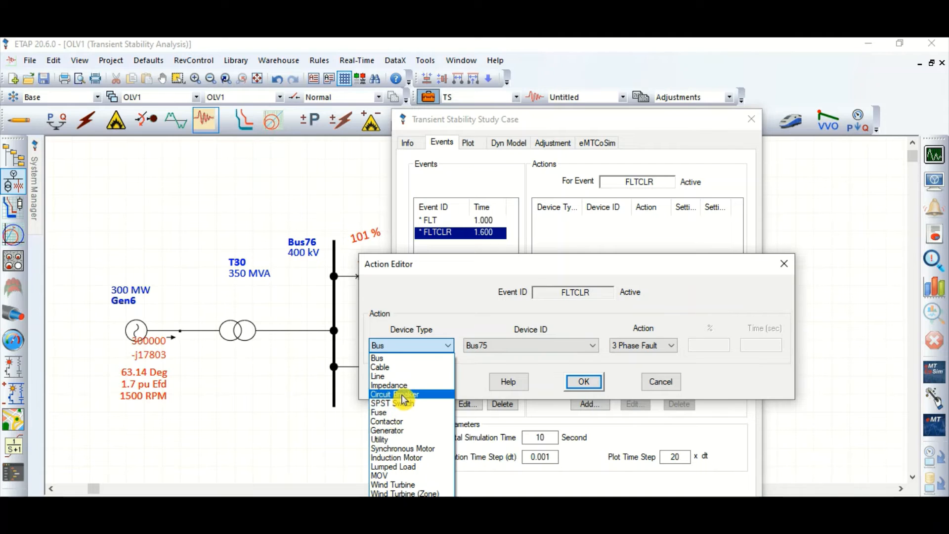
{"action": "left_click", "coordinate": [415, 396]}
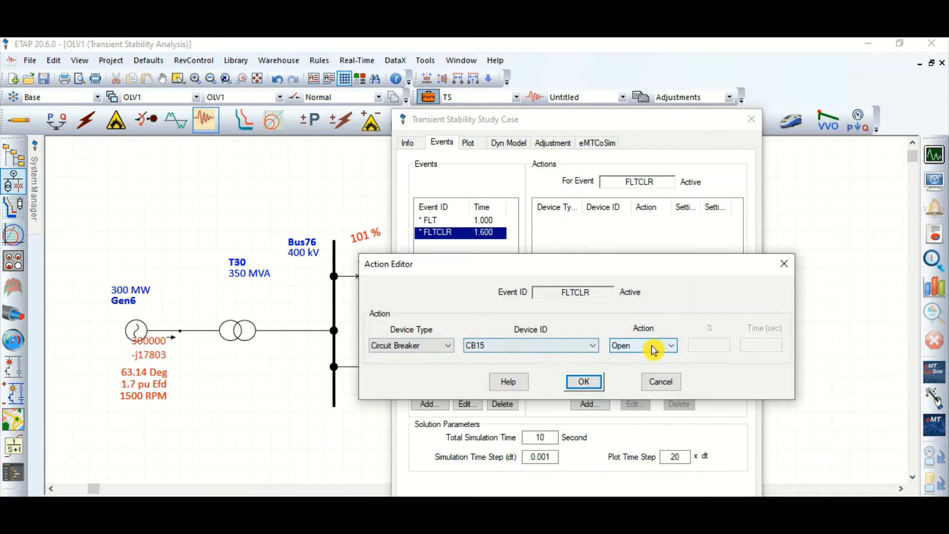
{"action": "left_click", "coordinate": [586, 384]}
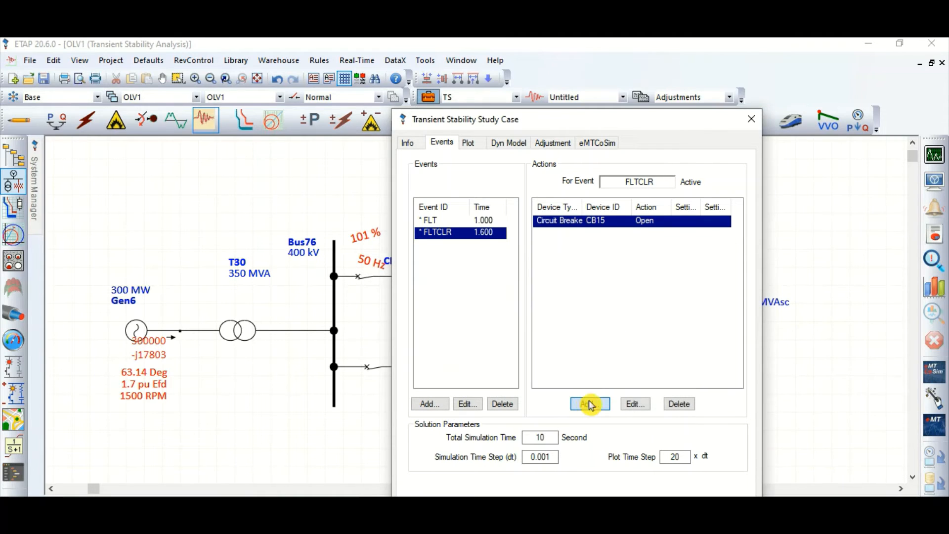
Add an action opening circuit breaker CB17 to the FLTCLR event, and save the study case
{"action": "left_click", "coordinate": [590, 404]}
{"action": "left_click", "coordinate": [446, 346]}
{"action": "left_click", "coordinate": [418, 393]}
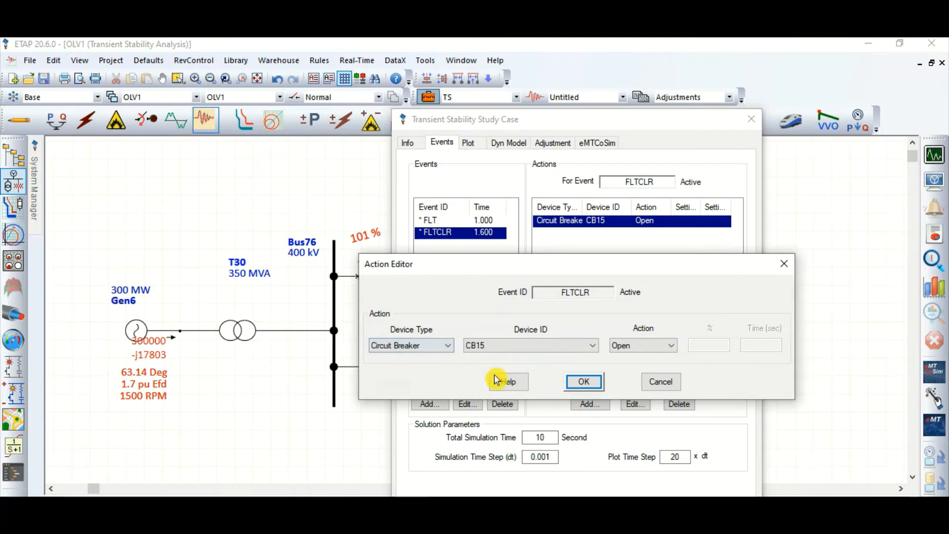
{"action": "left_click", "coordinate": [519, 346]}
{"action": "left_click", "coordinate": [509, 375]}
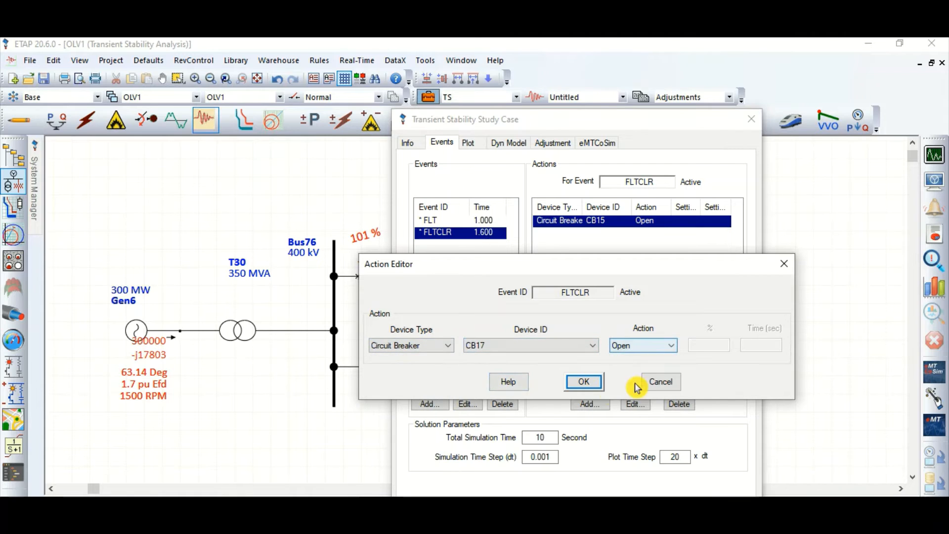
{"action": "left_click", "coordinate": [586, 382]}
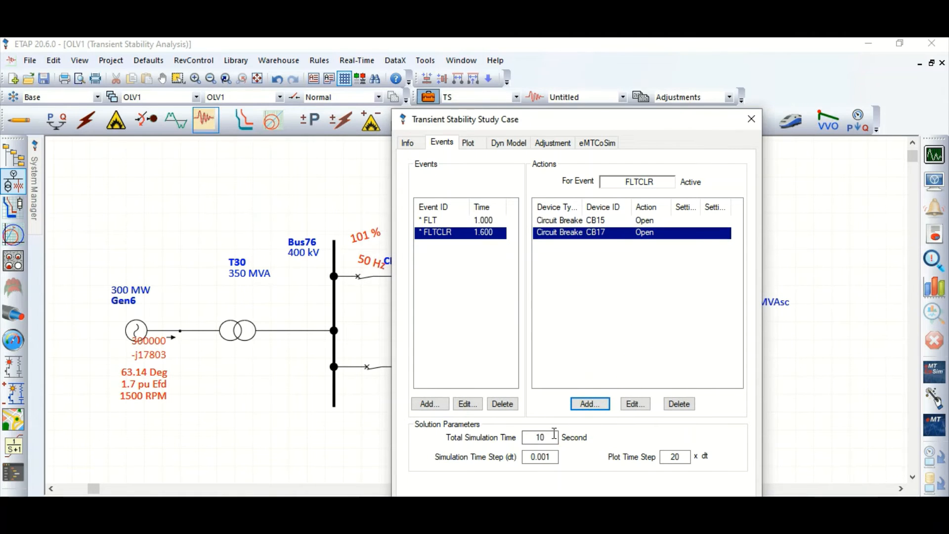
{"action": "left_click", "coordinate": [729, 495]}
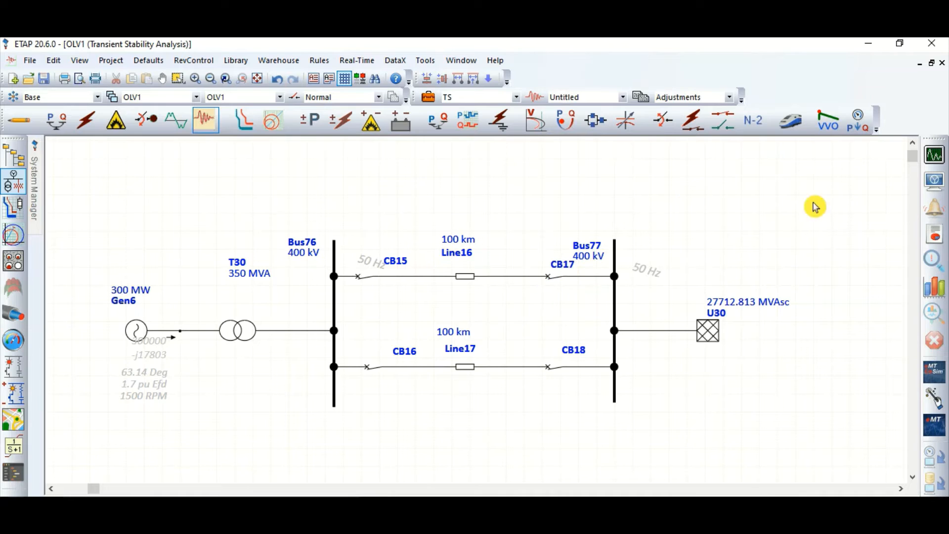
Run the transient stability study with the fault clearing event and plot Gen6's relative power angle
{"action": "left_click", "coordinate": [942, 165]}
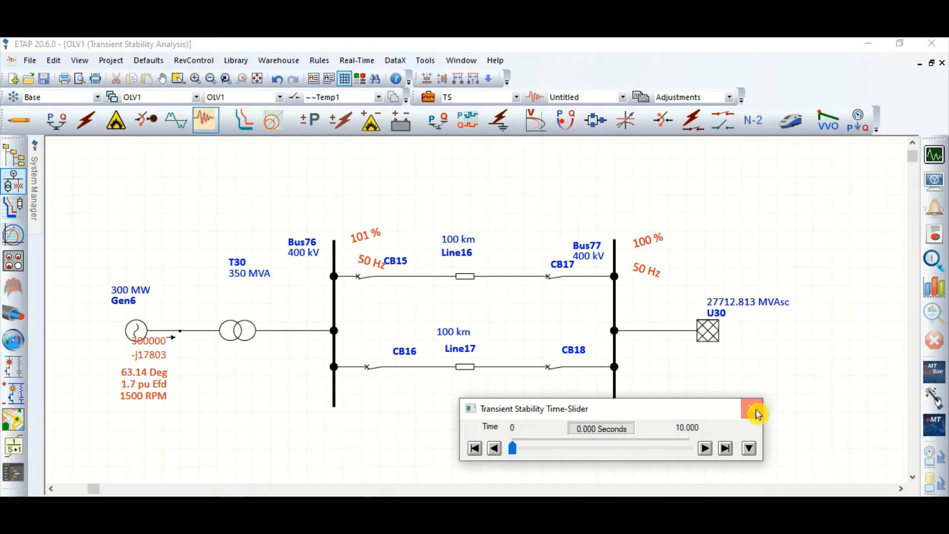
{"action": "left_click", "coordinate": [752, 408]}
{"action": "left_click", "coordinate": [933, 286]}
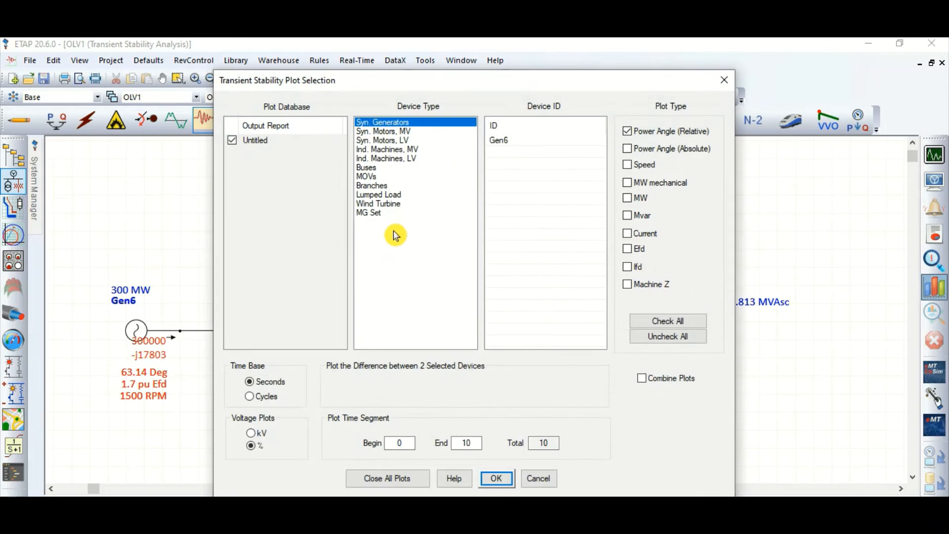
{"action": "left_click", "coordinate": [503, 143]}
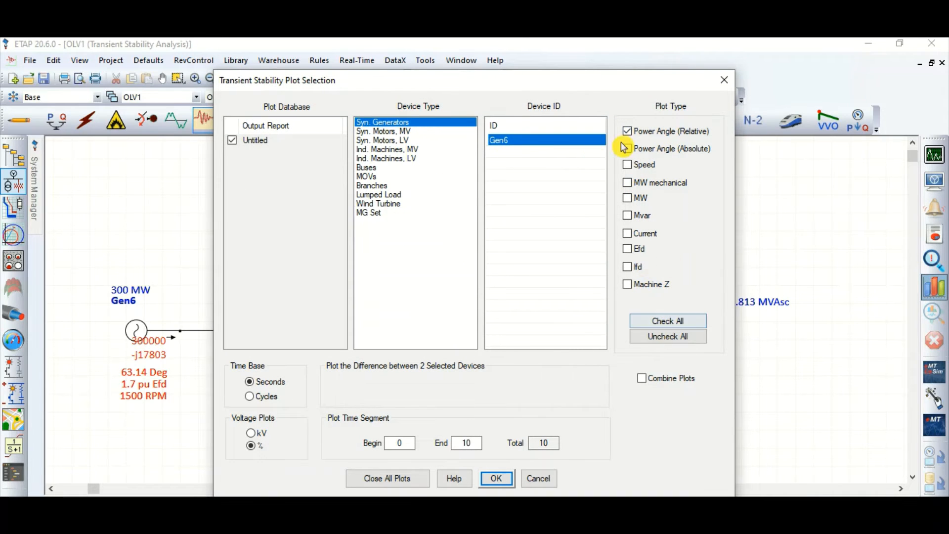
{"action": "left_click", "coordinate": [498, 477]}
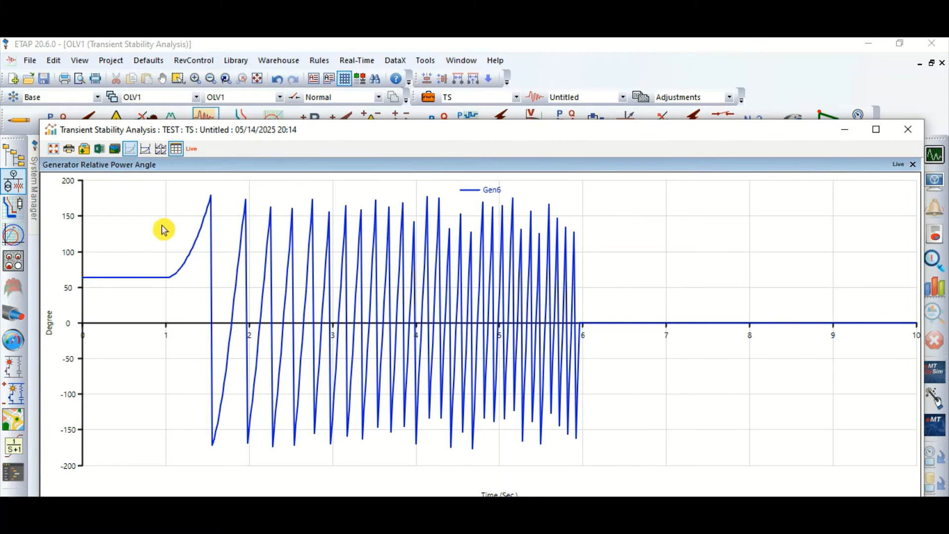
Examine the maximized Gen6 relative power angle plot with the tracking cursor around the fault and its clearing, and close it
{"action": "left_click", "coordinate": [876, 131]}
{"action": "left_click", "coordinate": [105, 60]}
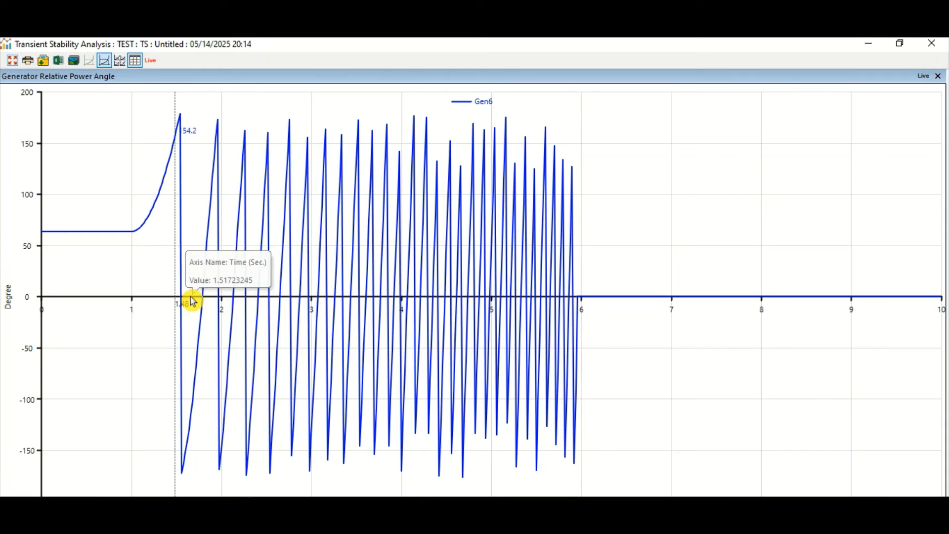
{"action": "left_click", "coordinate": [938, 76]}
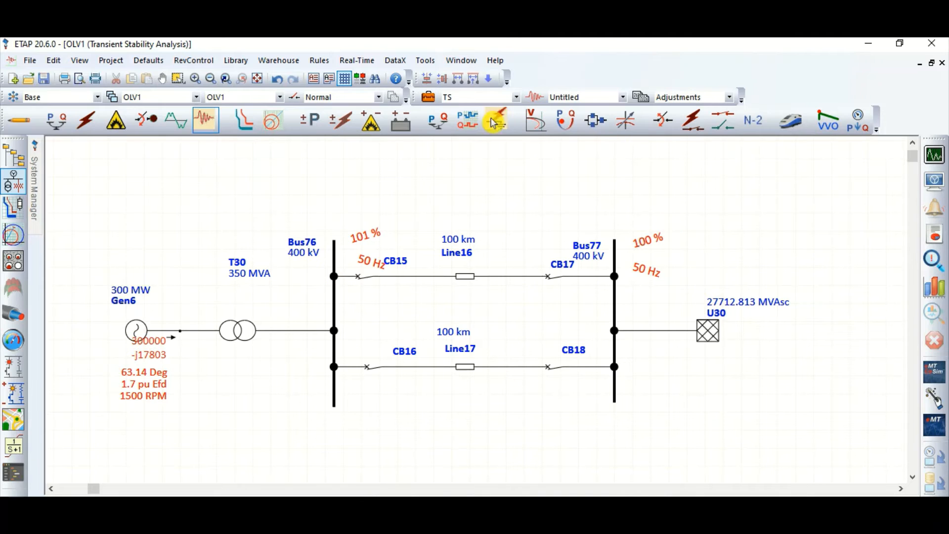
Set the FLTCLR event time to 1.4 seconds in the TS study case and save the study case
{"action": "left_click", "coordinate": [429, 97]}
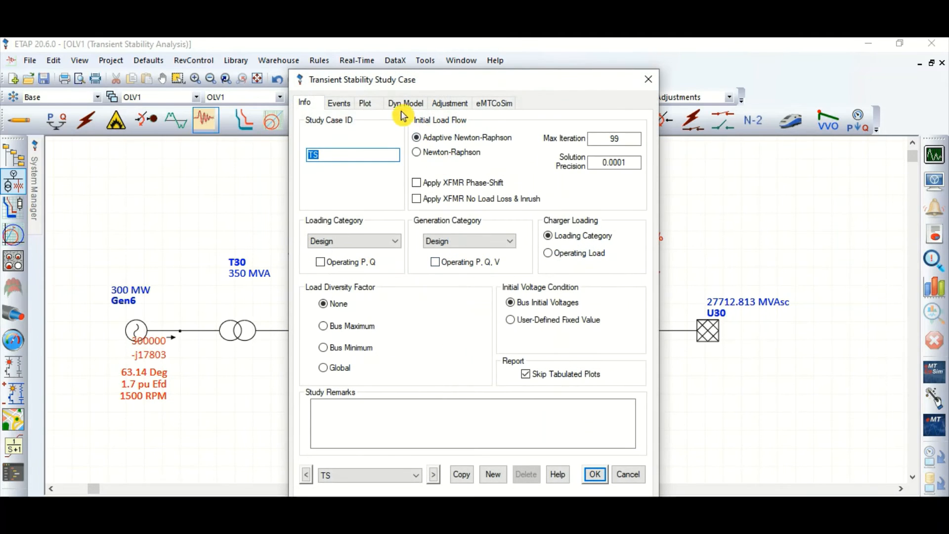
{"action": "left_click", "coordinate": [339, 103]}
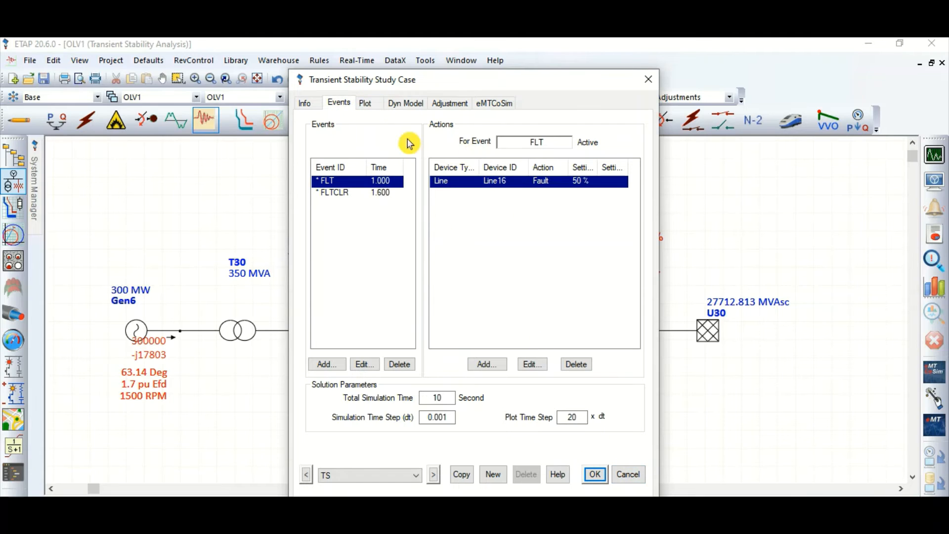
{"action": "left_click", "coordinate": [364, 193]}
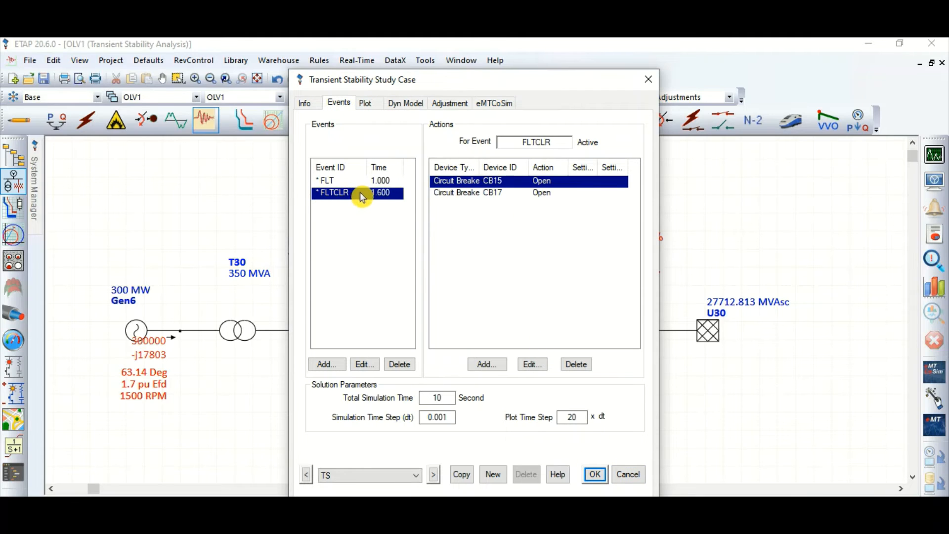
{"action": "double_click", "coordinate": [361, 193]}
{"action": "left_click", "coordinate": [533, 290]}
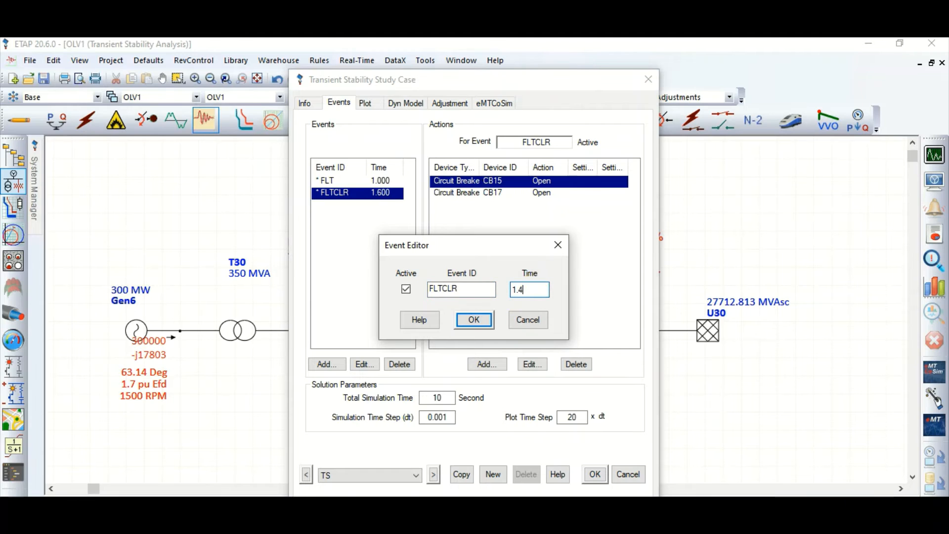
{"action": "type", "text": "4"}
{"action": "left_click", "coordinate": [474, 320]}
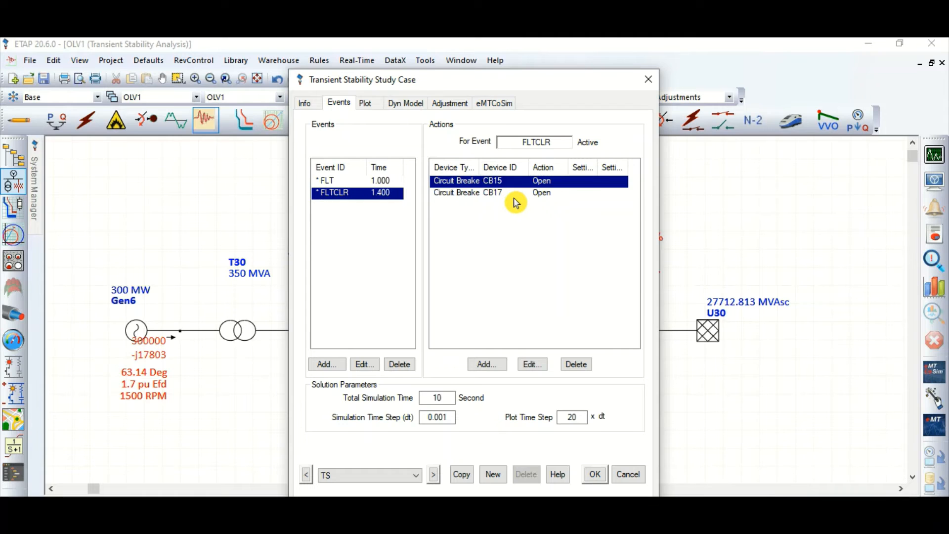
{"action": "left_click", "coordinate": [597, 477]}
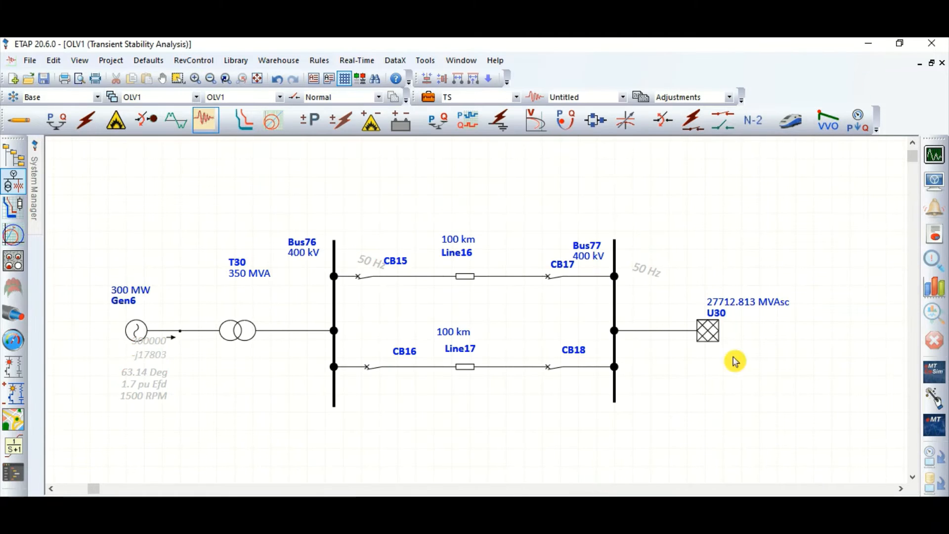
Run the transient stability study with fault clearing at 1.4 seconds and plot Gen6's relative power angle
{"action": "left_click", "coordinate": [936, 156]}
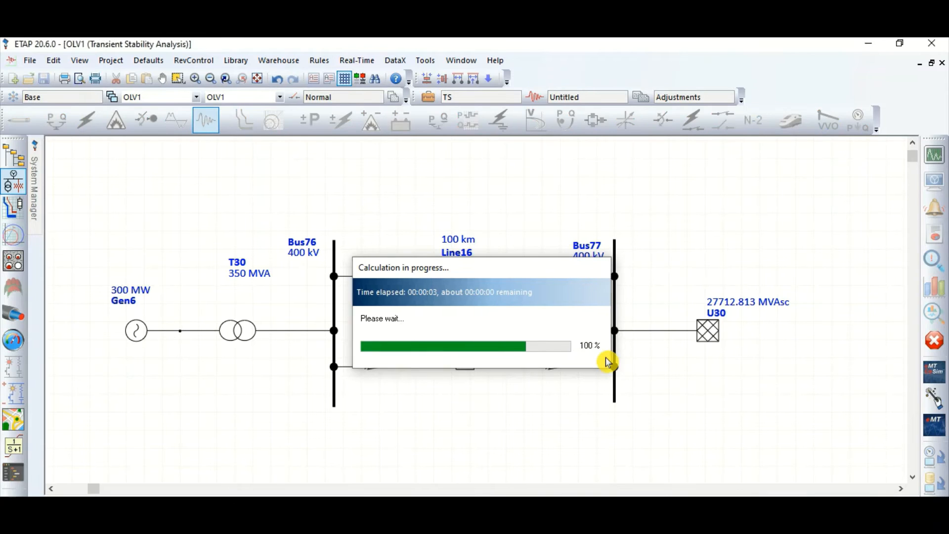
{"action": "left_click", "coordinate": [751, 407]}
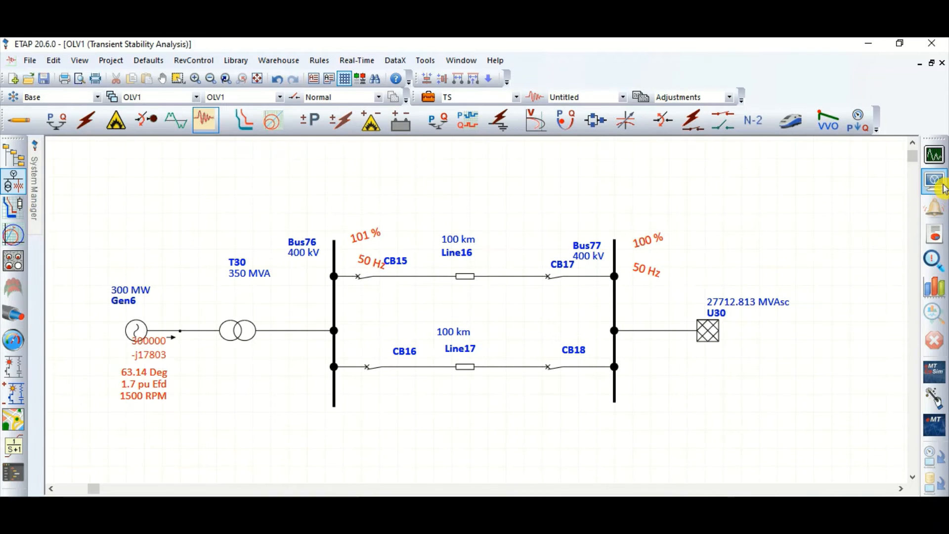
{"action": "left_click", "coordinate": [934, 288]}
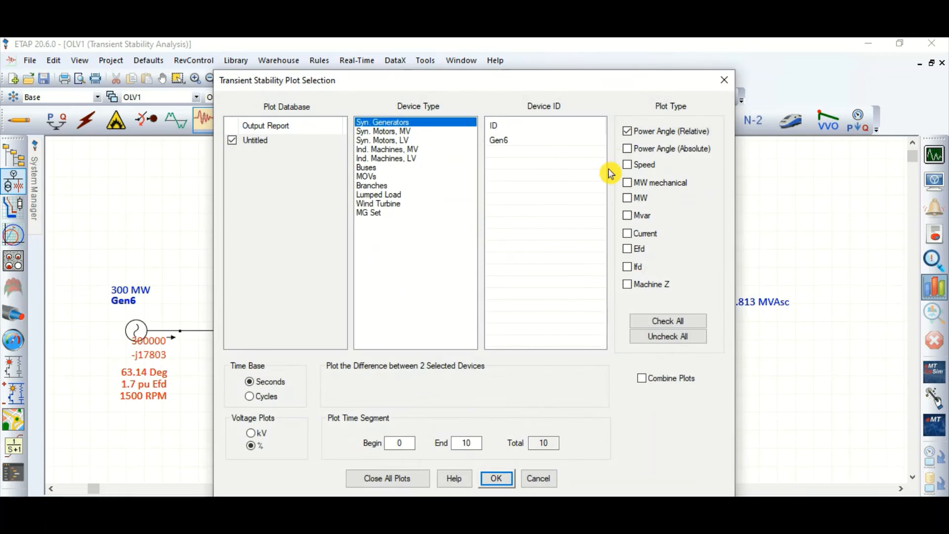
{"action": "left_click", "coordinate": [544, 140]}
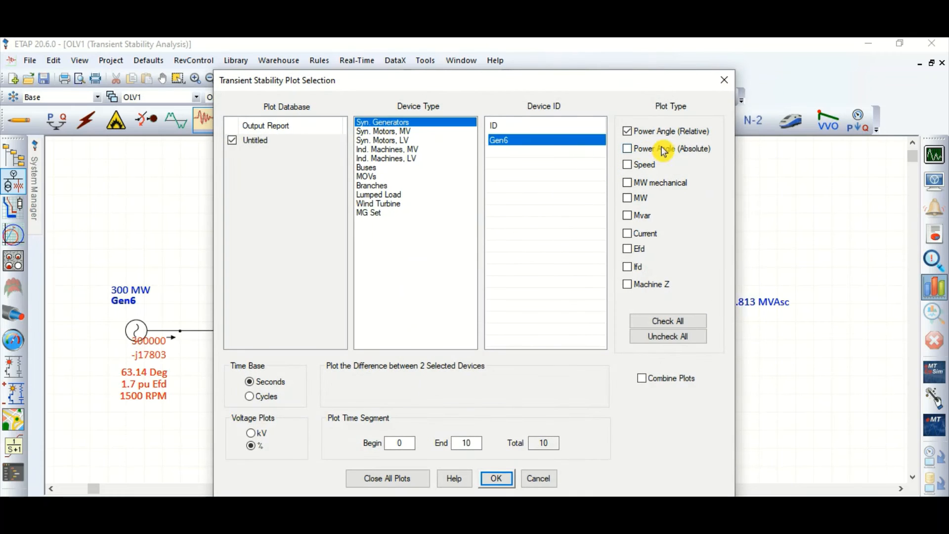
{"action": "left_click", "coordinate": [499, 478]}
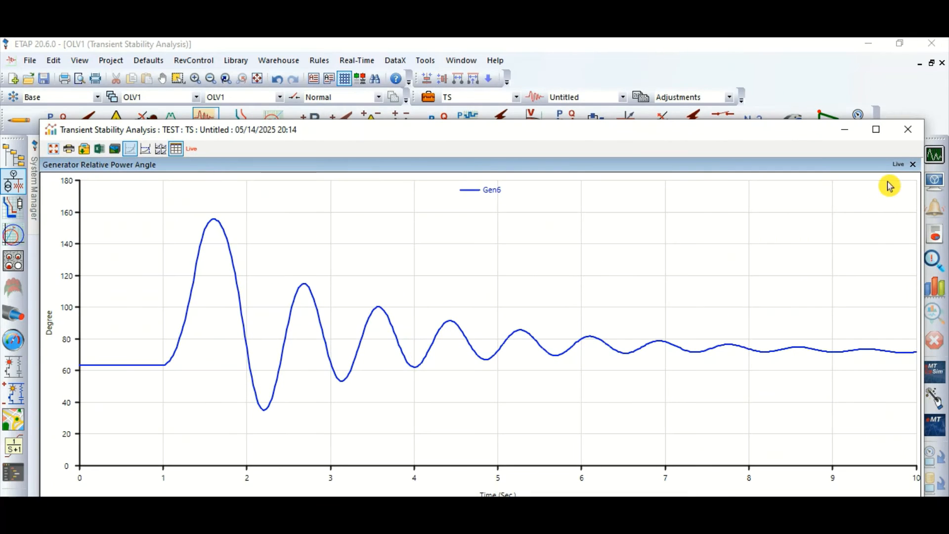
Examine the first swing peak on the maximized Gen6 power angle plot with the tracking cursor, and close the plot
{"action": "left_click", "coordinate": [877, 129]}
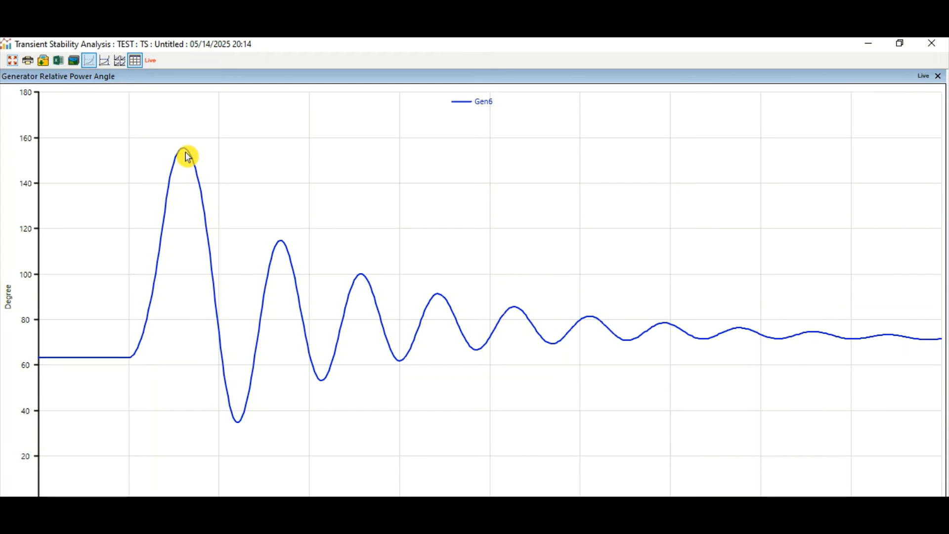
{"action": "left_click", "coordinate": [104, 60]}
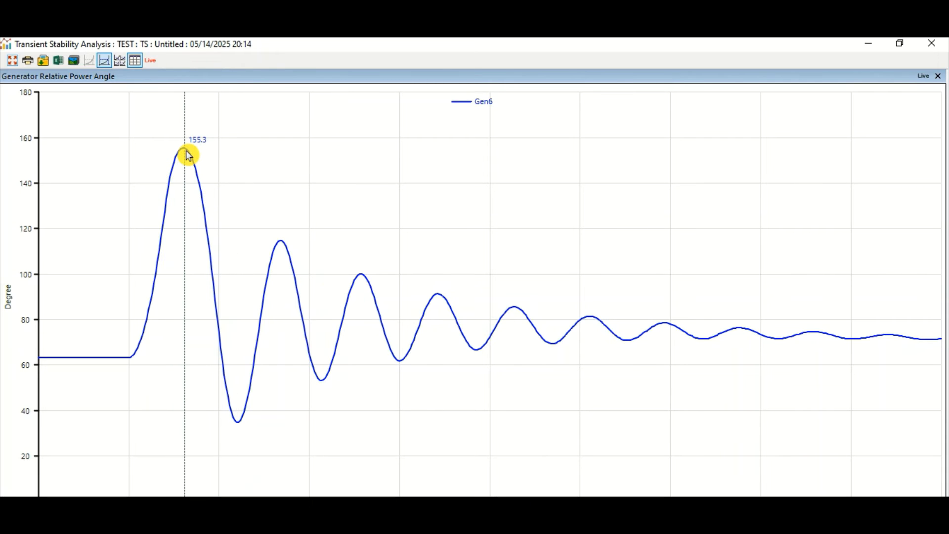
{"action": "left_click", "coordinate": [932, 43]}
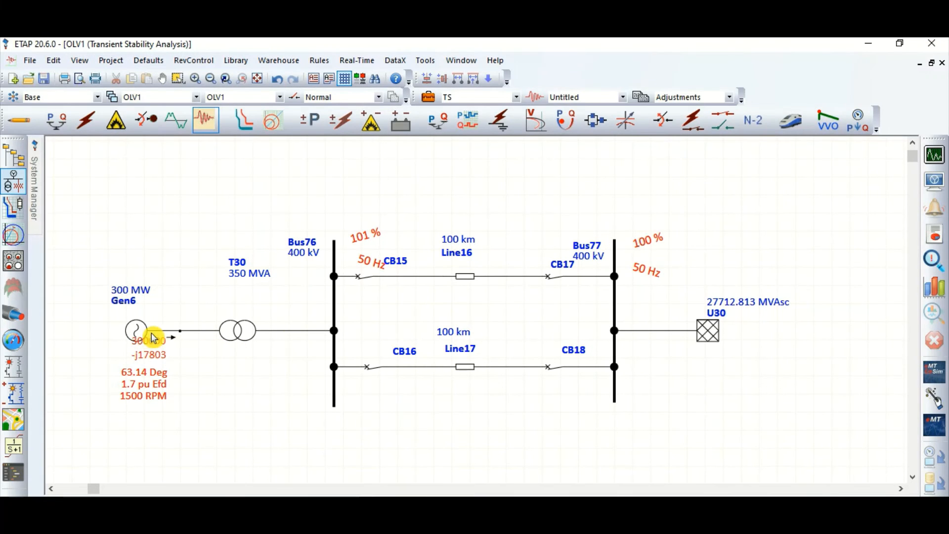
Set the FLTCLR event time to 1.3 seconds in the TS study case and save the study case
{"action": "left_click", "coordinate": [430, 118]}
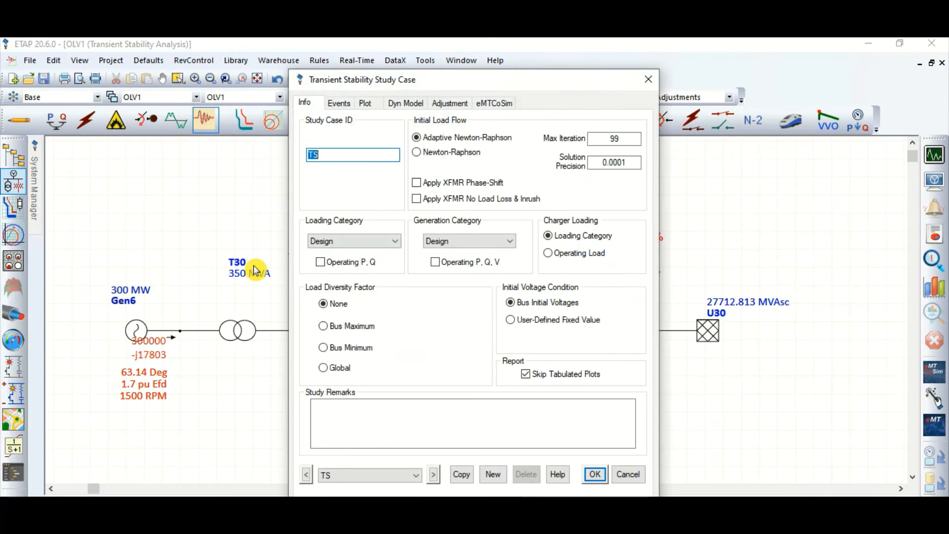
{"action": "left_click", "coordinate": [339, 103]}
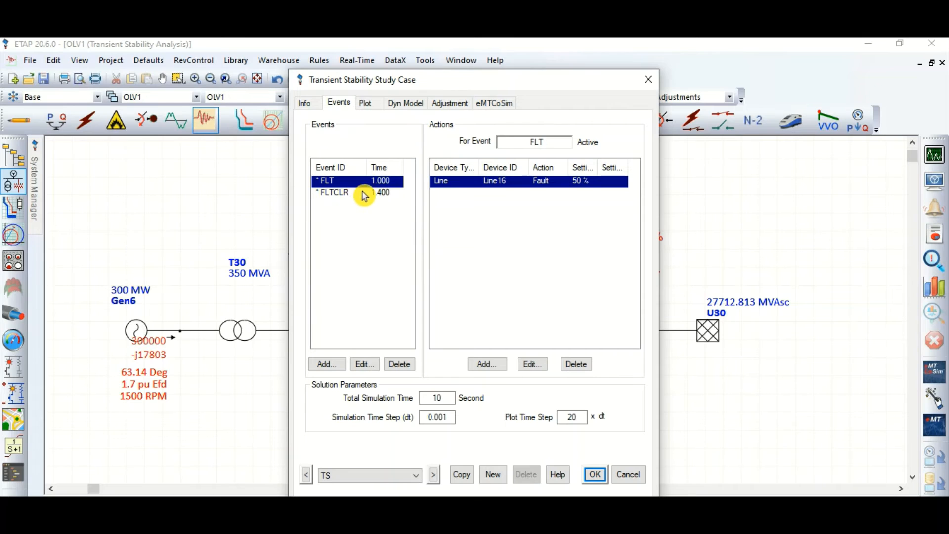
{"action": "left_click", "coordinate": [368, 193]}
{"action": "double_click", "coordinate": [371, 197]}
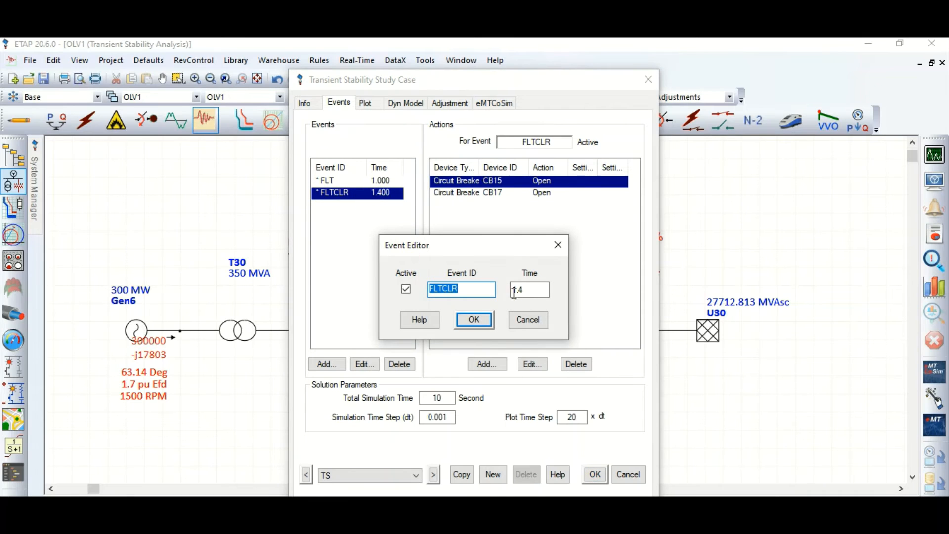
{"action": "left_click", "coordinate": [531, 290]}
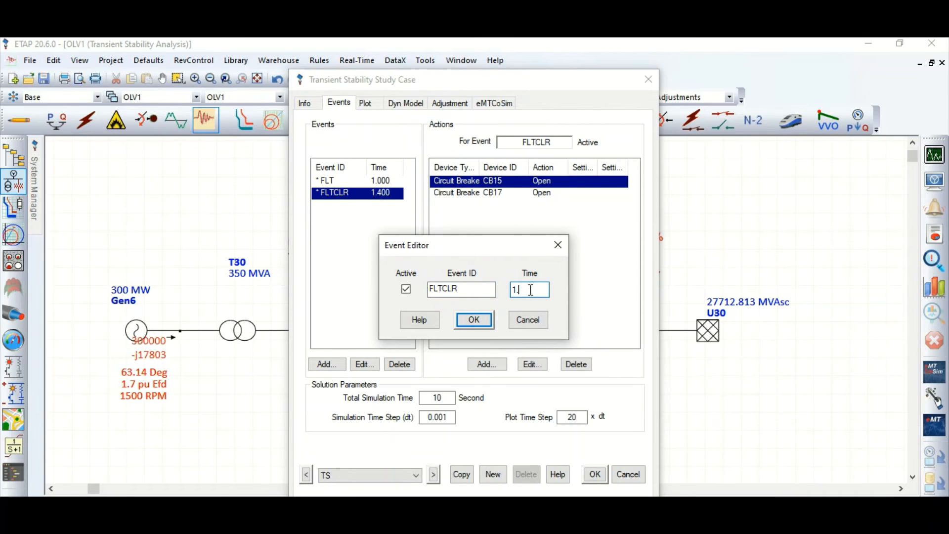
{"action": "type", "text": "3"}
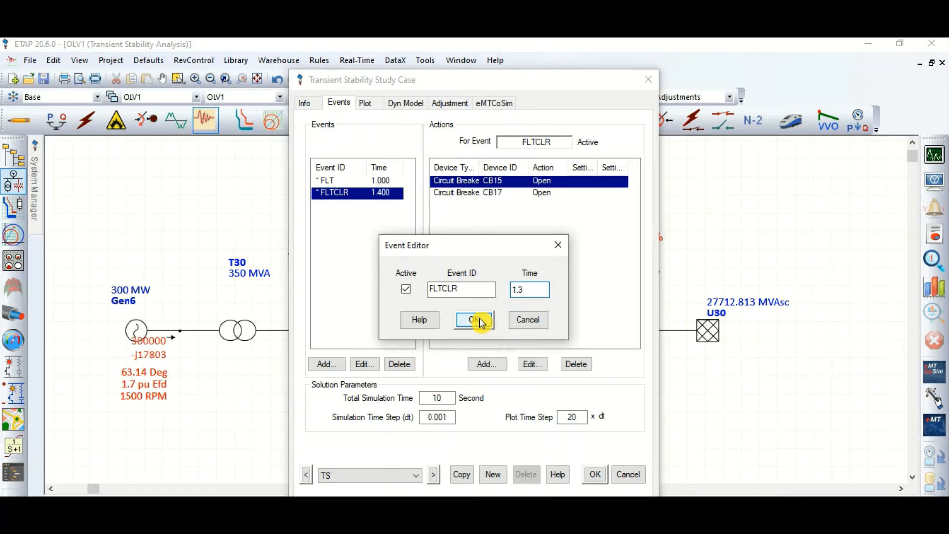
{"action": "left_click", "coordinate": [476, 322]}
{"action": "left_click", "coordinate": [596, 476]}
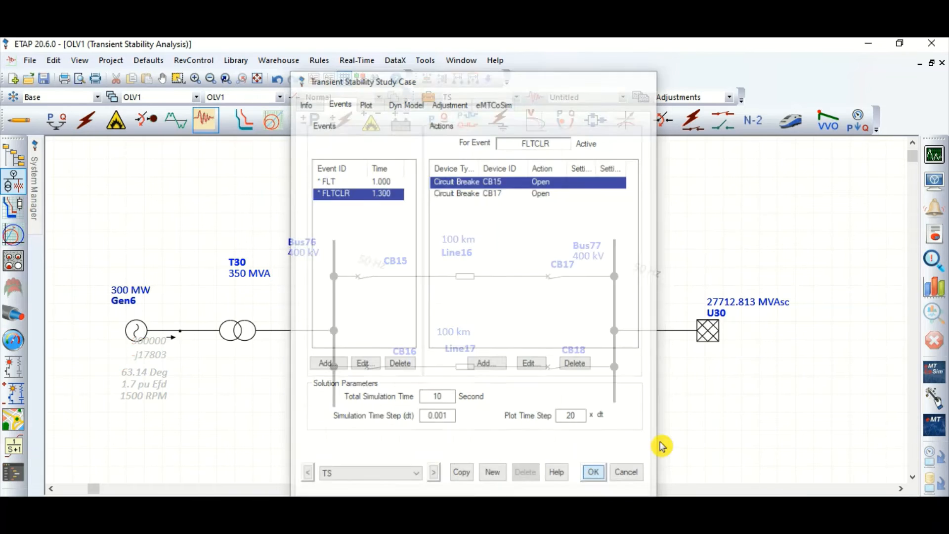
Run the transient stability study with fault clearing at 1.3 seconds and plot Gen6's relative power angle
{"action": "left_click", "coordinate": [928, 178]}
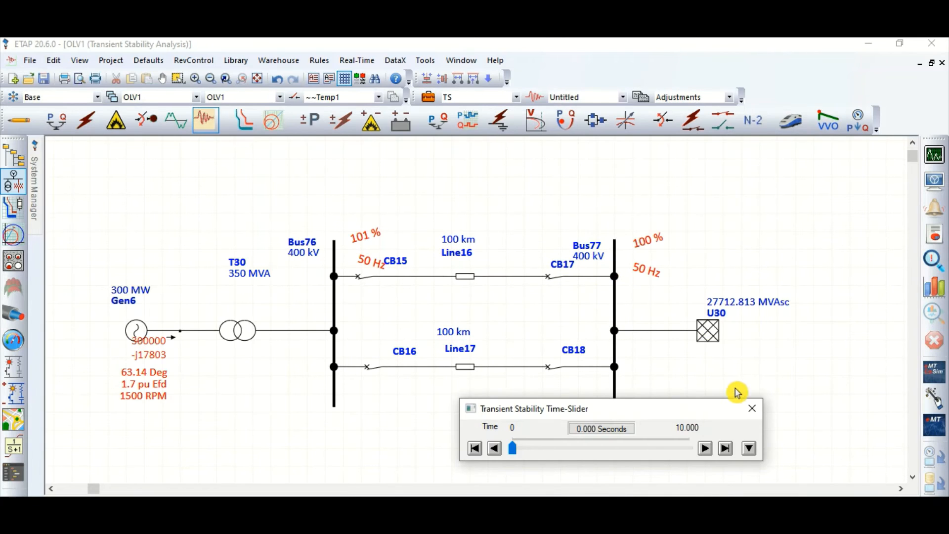
{"action": "left_click", "coordinate": [750, 403]}
{"action": "left_click", "coordinate": [934, 300]}
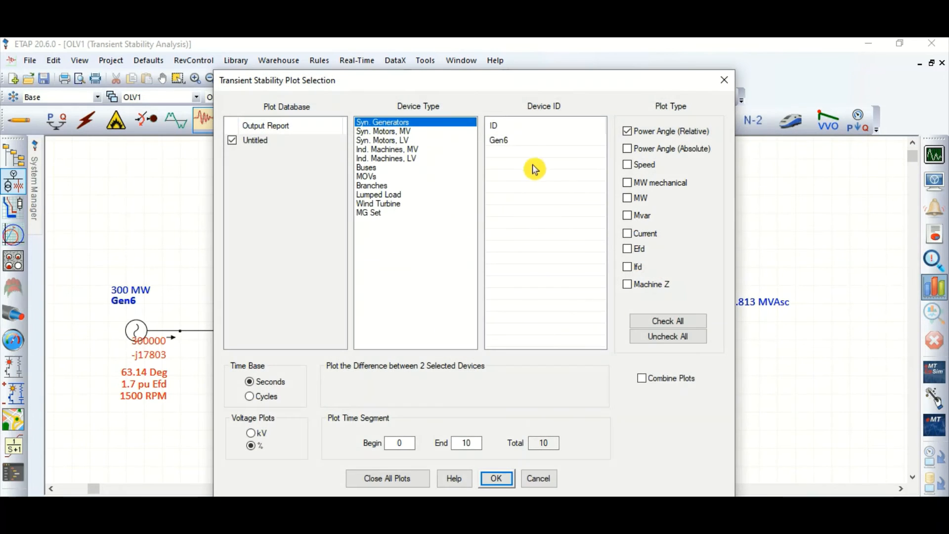
{"action": "left_click", "coordinate": [534, 140]}
{"action": "left_click", "coordinate": [494, 479]}
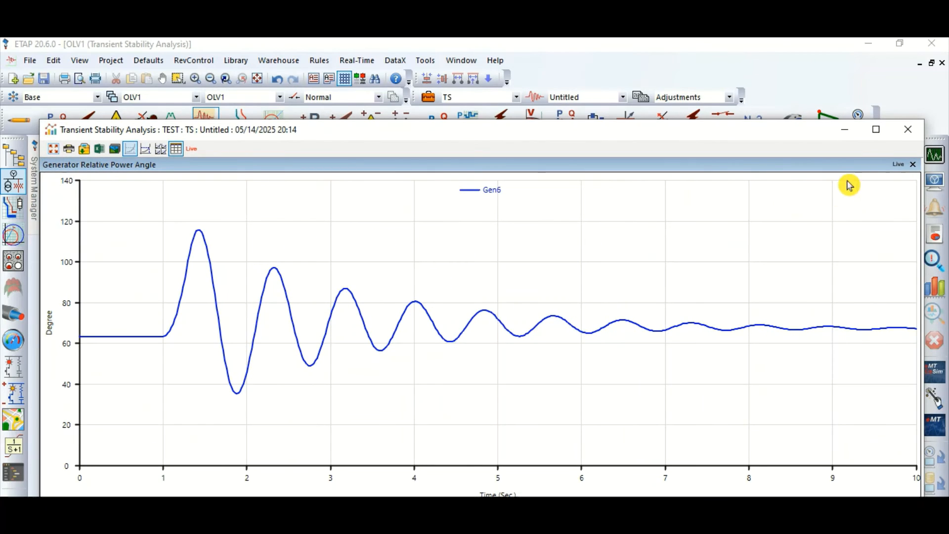
Examine the maximized Gen6 relative power angle plot for the 1.3 second clearing with the tracking cursor, and close it
{"action": "left_click", "coordinate": [876, 130]}
{"action": "left_click", "coordinate": [105, 61]}
{"action": "left_click", "coordinate": [167, 187]}
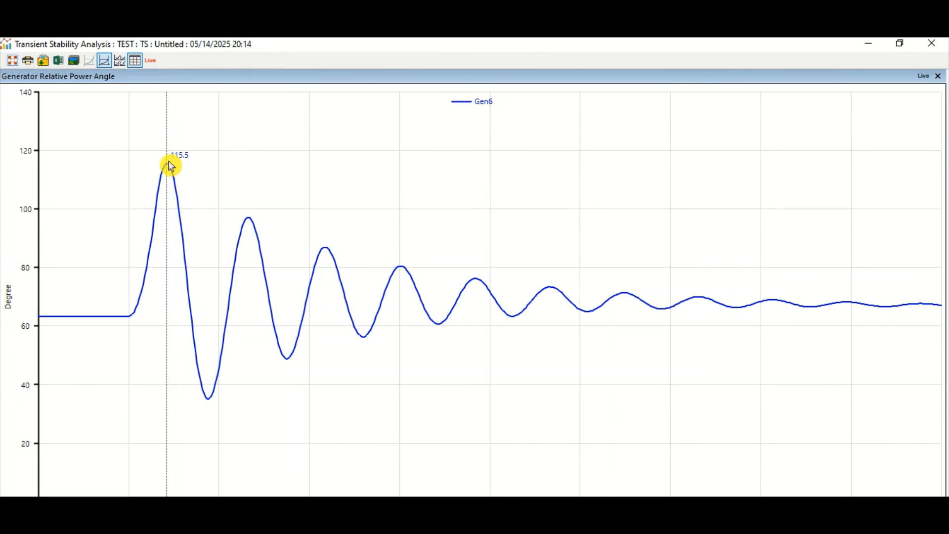
{"action": "left_click", "coordinate": [932, 43]}
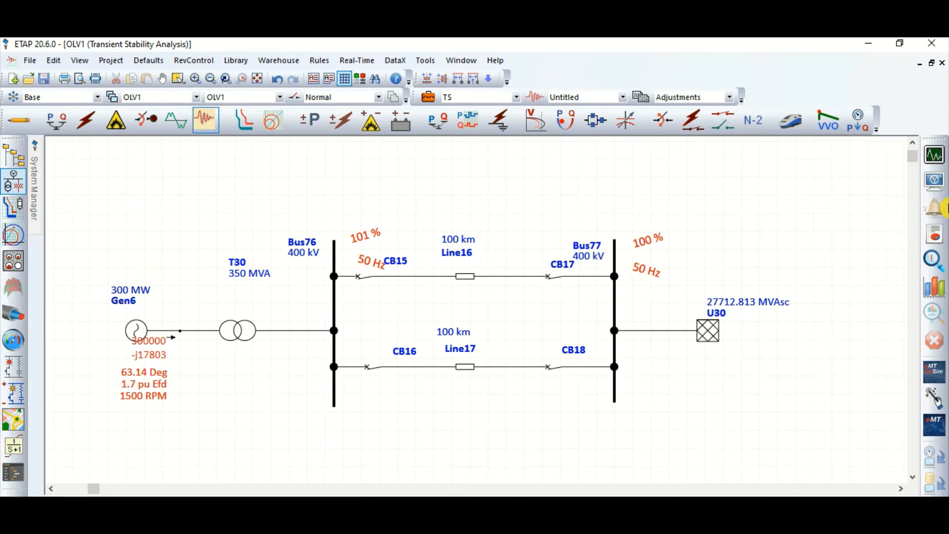
Set the FLTCLR event time to 1.35 seconds in the TS study case and save the study case
{"action": "left_click", "coordinate": [428, 97]}
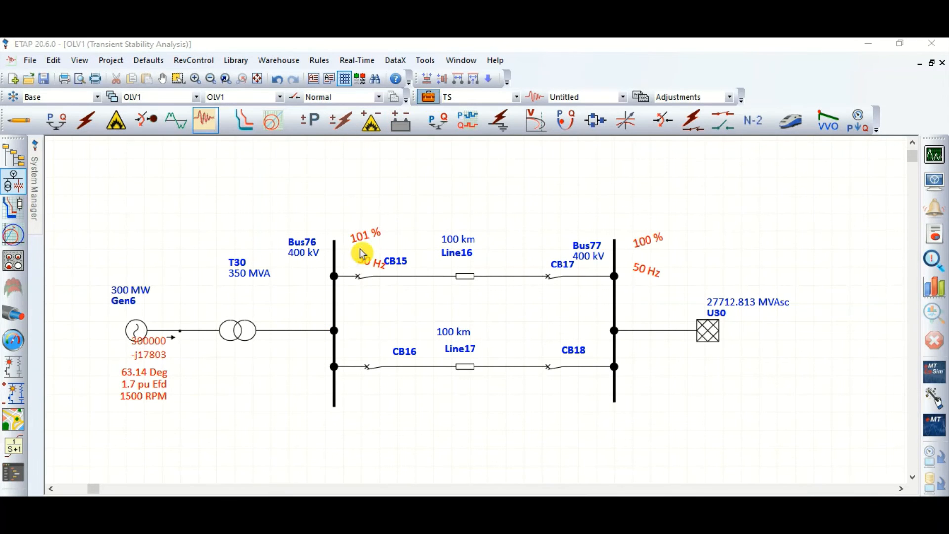
{"action": "left_click", "coordinate": [348, 110]}
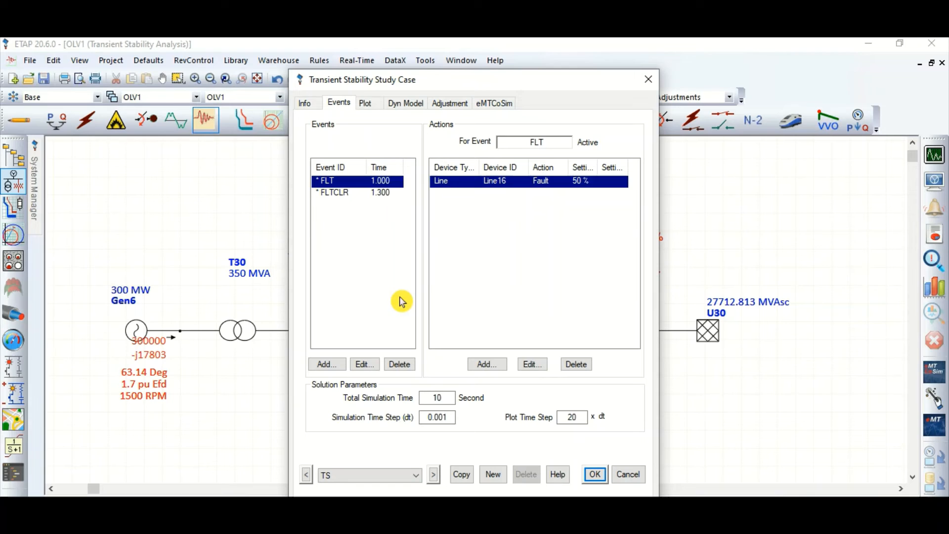
{"action": "left_click", "coordinate": [361, 197]}
{"action": "double_click", "coordinate": [361, 195]}
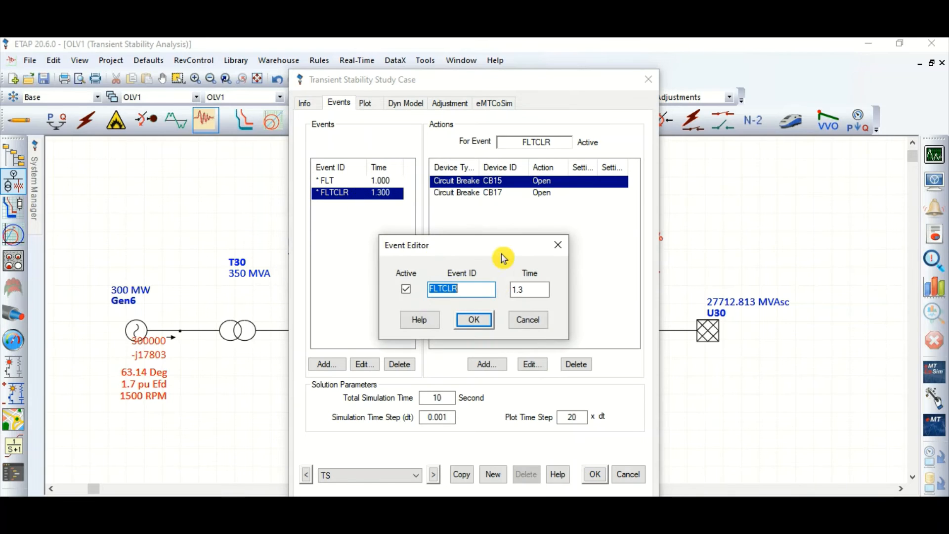
{"action": "left_click", "coordinate": [537, 289]}
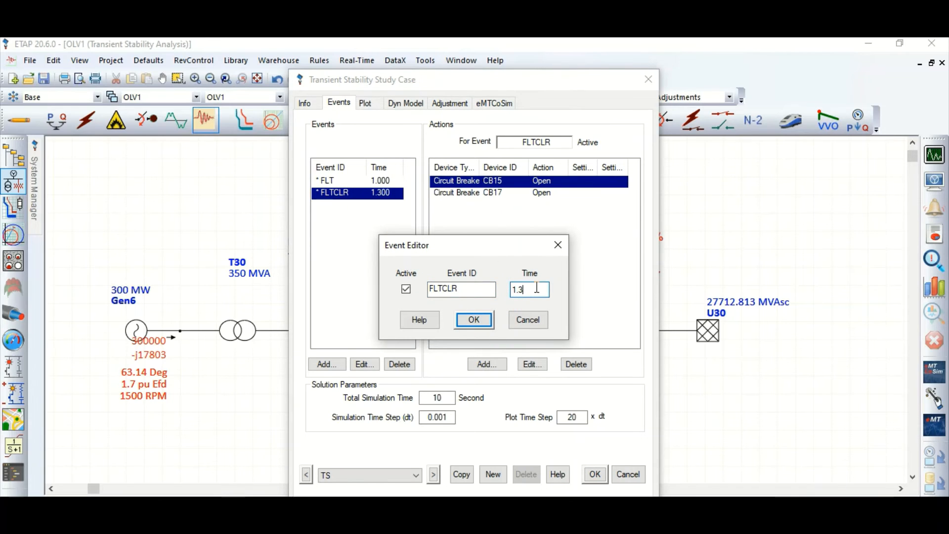
{"action": "left_click", "coordinate": [475, 321]}
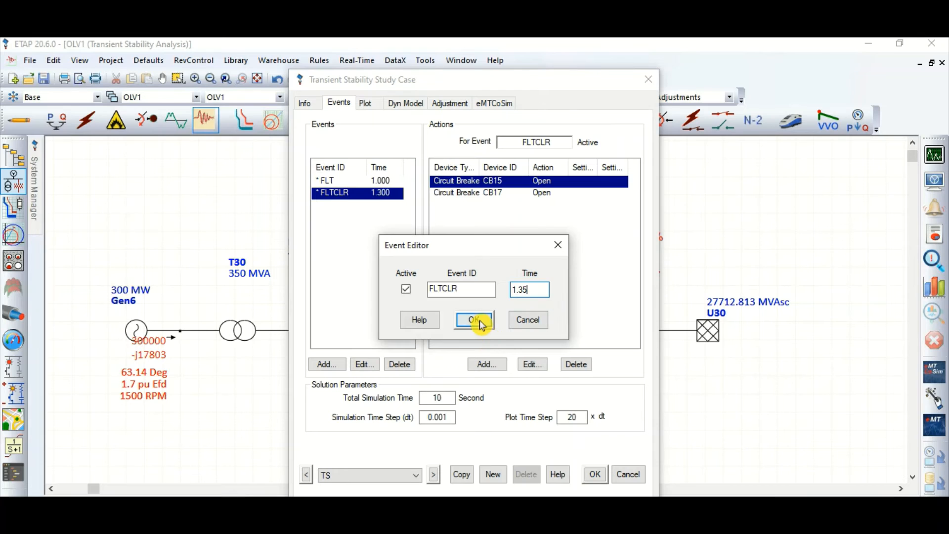
{"action": "left_click", "coordinate": [597, 475]}
Run the transient stability study with fault clearing at 1.35 seconds, plot Gen6's relative power angle and maximize the plot
{"action": "left_click", "coordinate": [935, 155]}
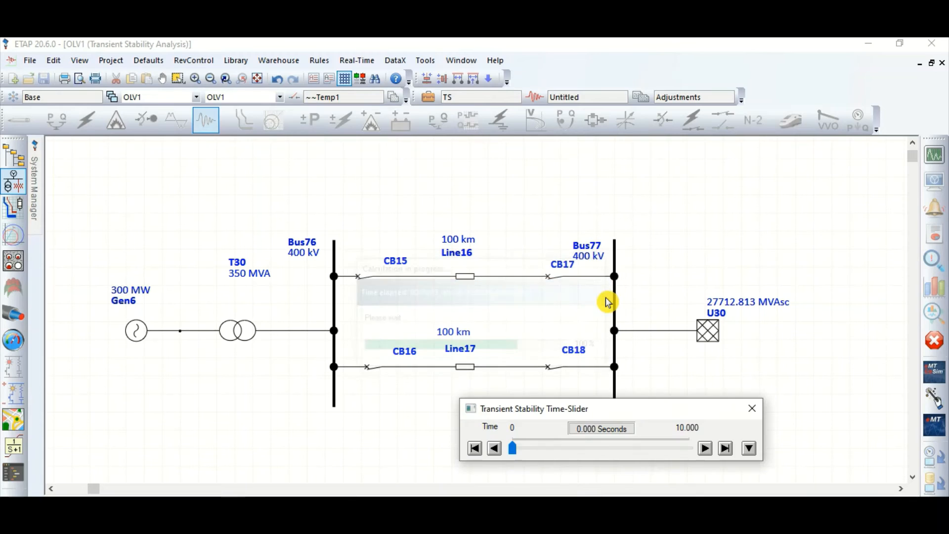
{"action": "left_click", "coordinate": [752, 409]}
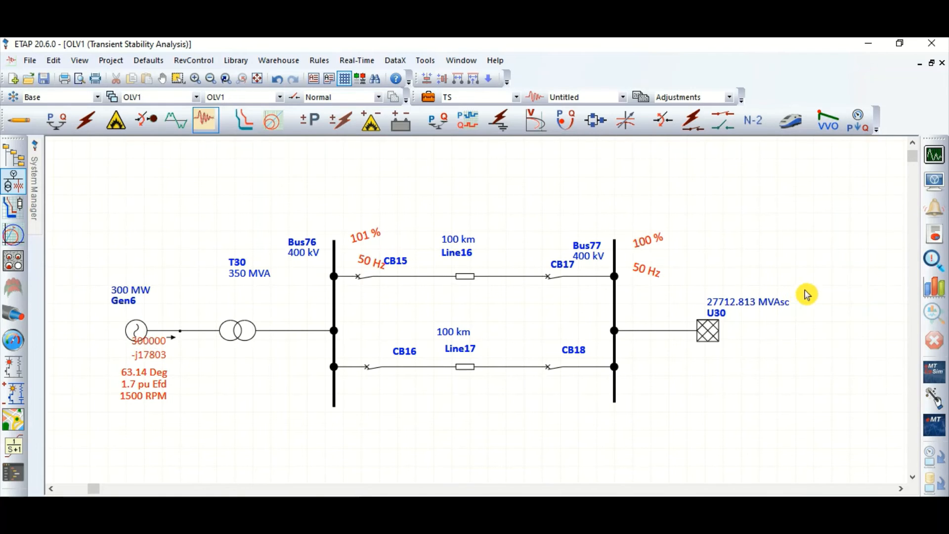
{"action": "left_click", "coordinate": [934, 288]}
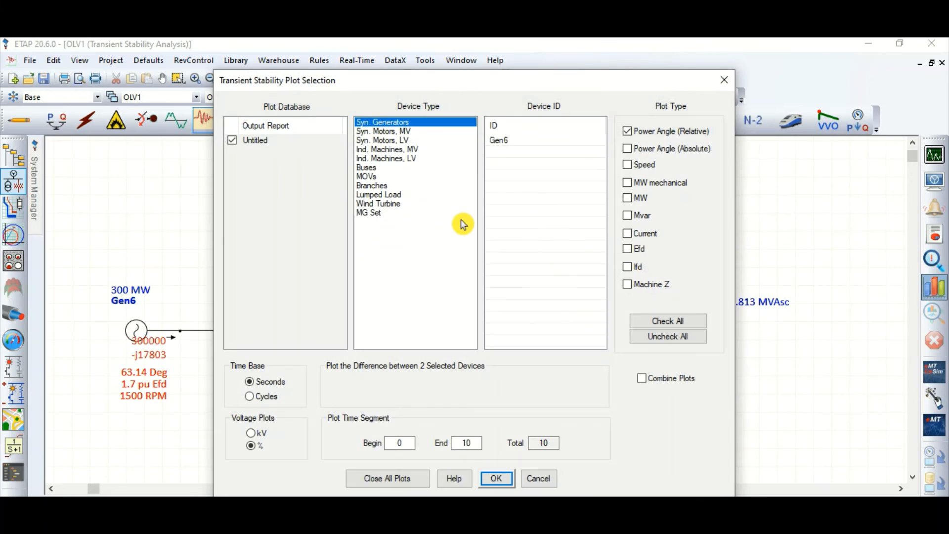
{"action": "left_click", "coordinate": [528, 143]}
{"action": "left_click", "coordinate": [497, 478]}
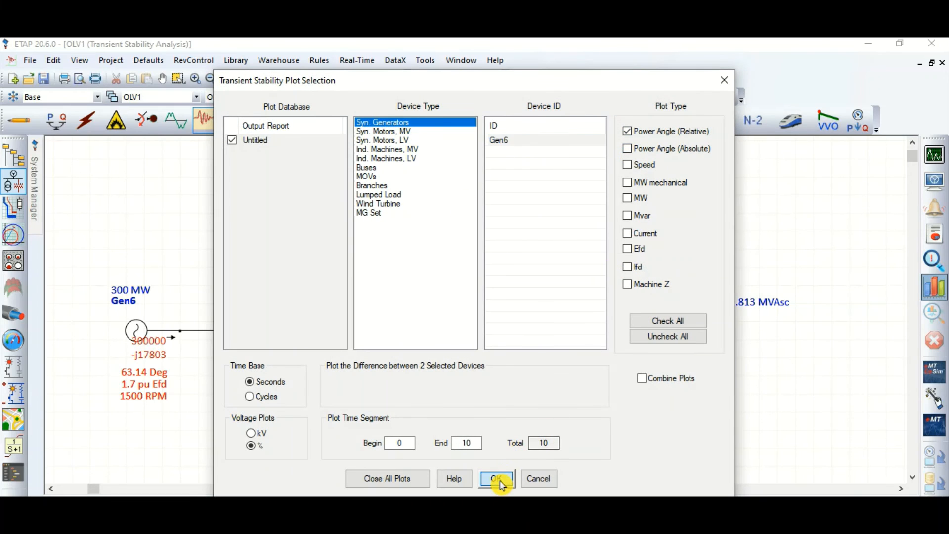
{"action": "left_click", "coordinate": [877, 129]}
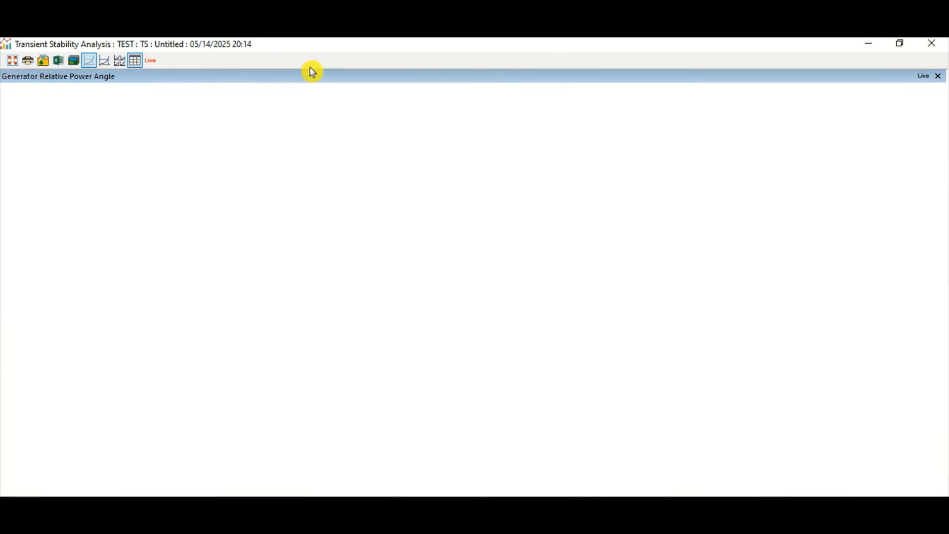
Examine Gen6's relative power angle plot for the 1.35 second clearing with the tracking cursor, and close it
{"action": "left_click", "coordinate": [119, 66]}
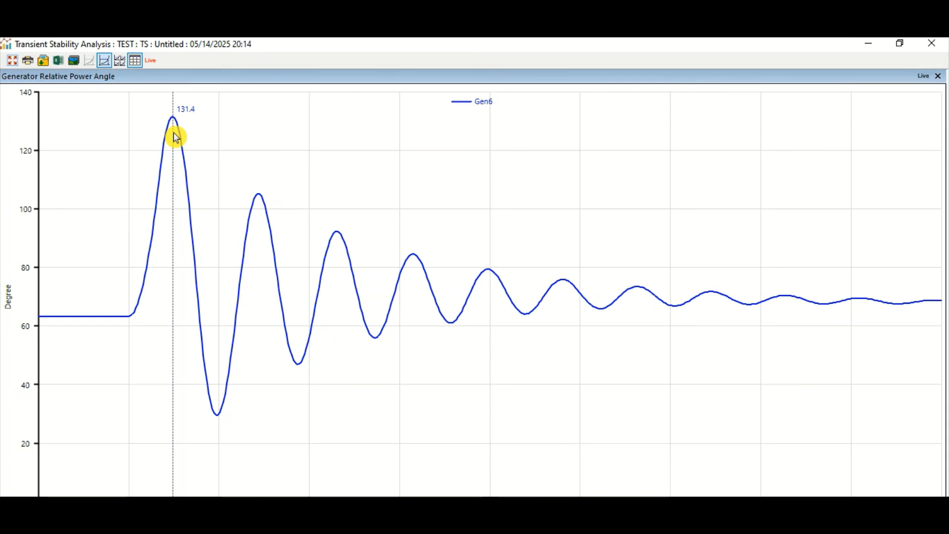
{"action": "left_click", "coordinate": [932, 43]}
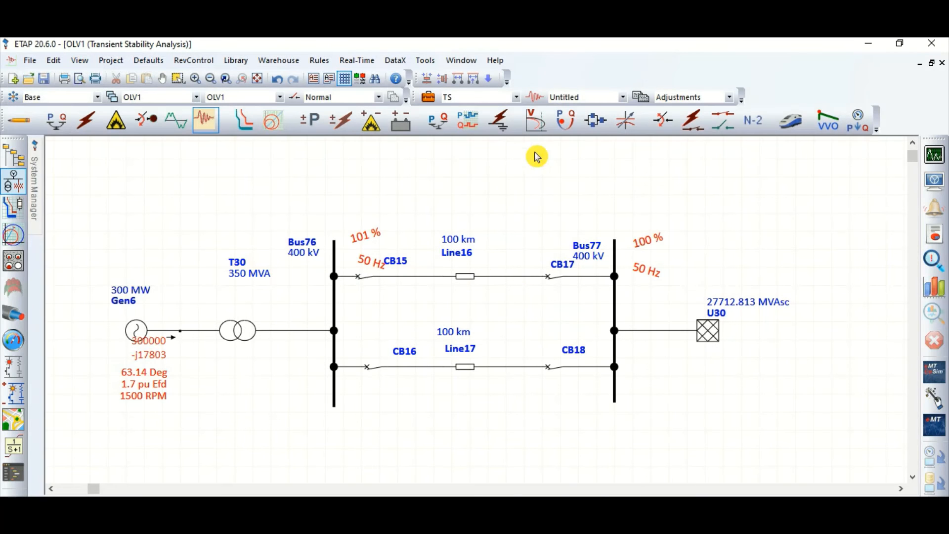
Review the FLTCLR event and its breaker actions in the TS study case, and locate Gen6 and Line16 on the diagram
{"action": "left_click", "coordinate": [435, 100]}
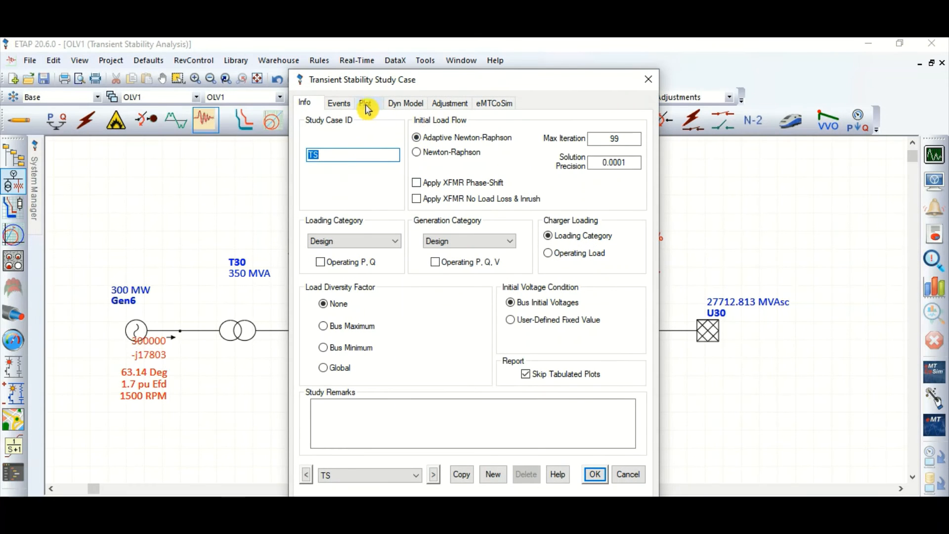
{"action": "left_click", "coordinate": [348, 103]}
{"action": "left_click", "coordinate": [381, 194]}
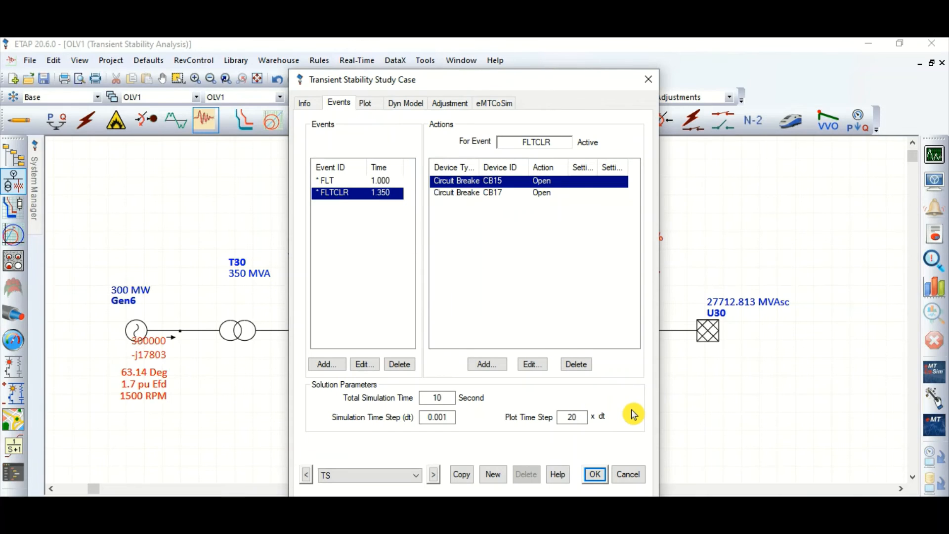
{"action": "left_click", "coordinate": [598, 475]}
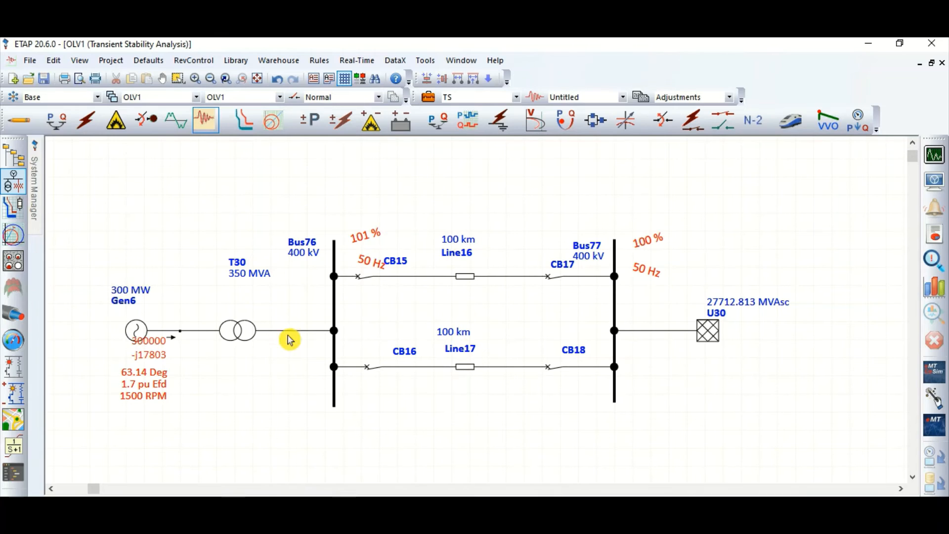
{"action": "left_click", "coordinate": [134, 329]}
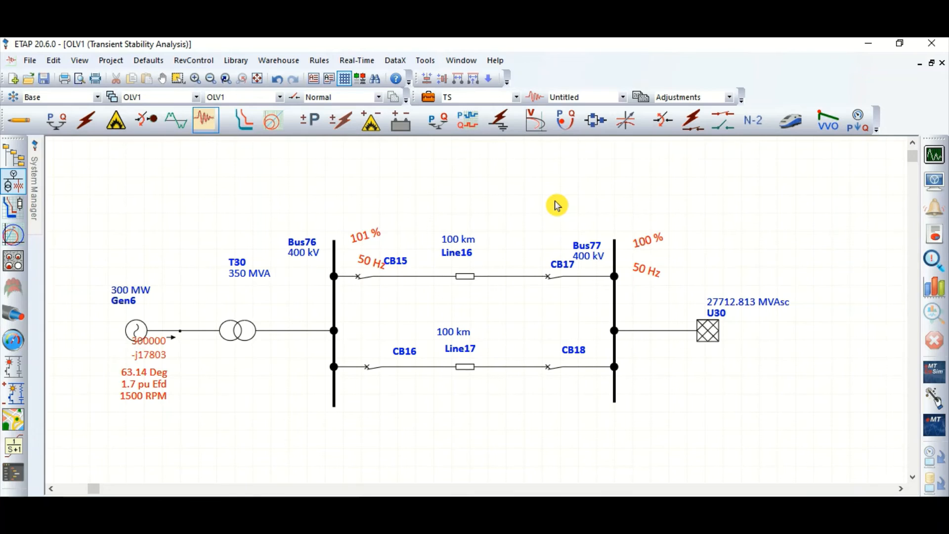
{"action": "left_click", "coordinate": [468, 277]}
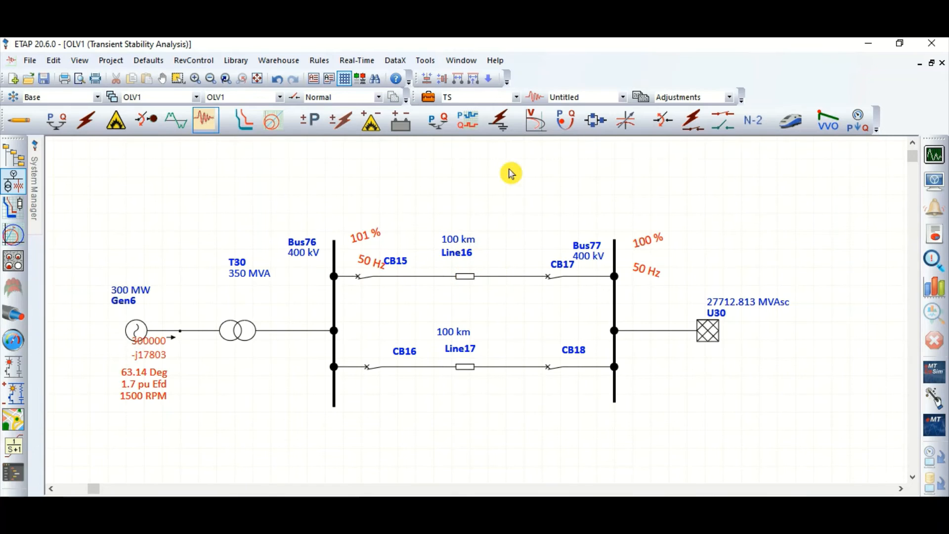
Set the Line16 fault location to 20 % in the FLT event of the TS study case
{"action": "left_click", "coordinate": [429, 97]}
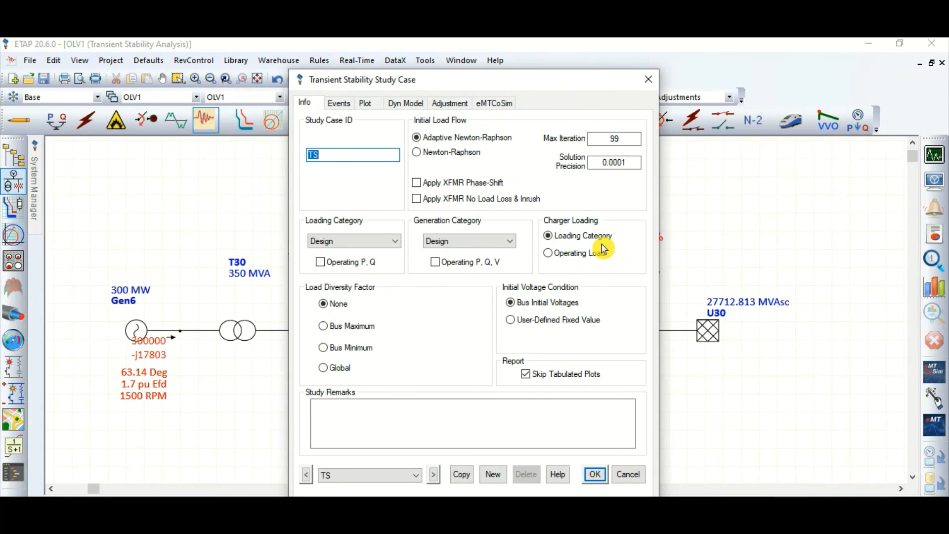
{"action": "left_click", "coordinate": [354, 108]}
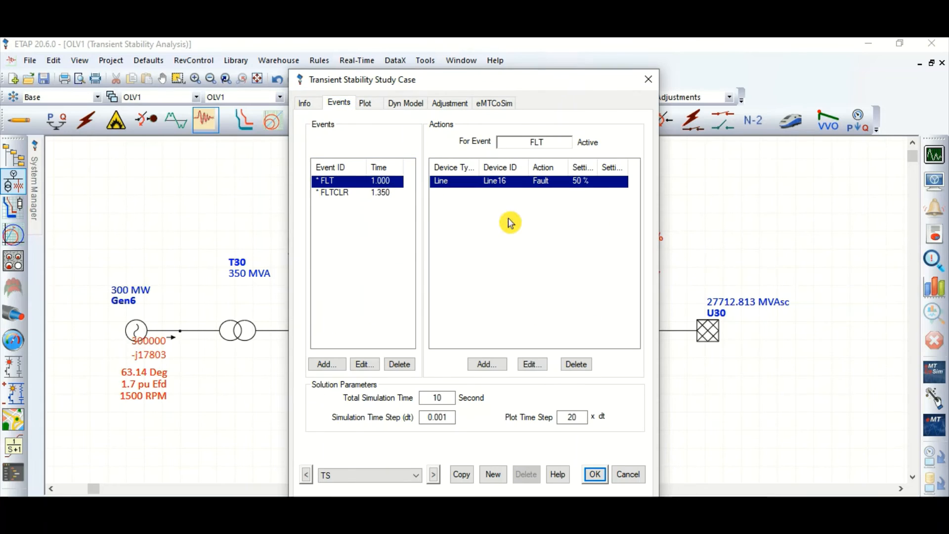
{"action": "double_click", "coordinate": [356, 185]}
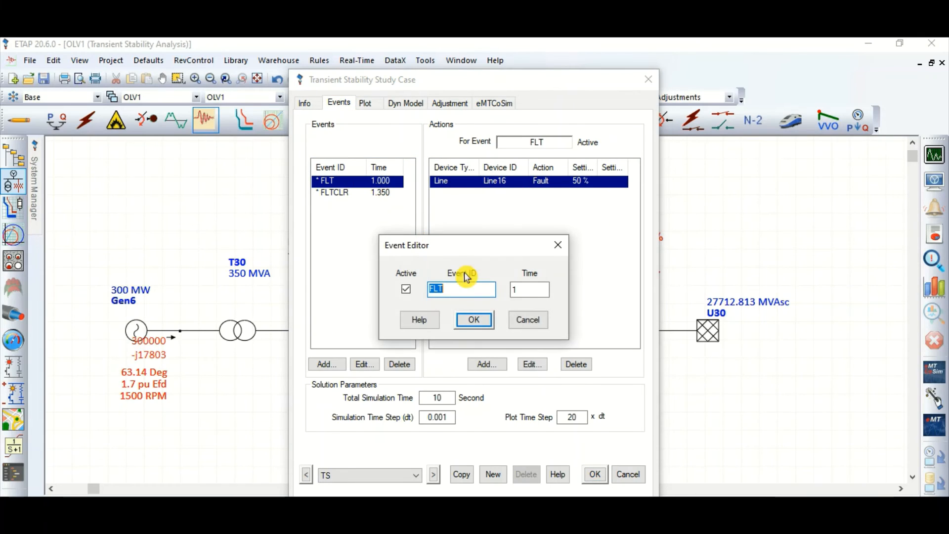
{"action": "left_click", "coordinate": [528, 320]}
{"action": "double_click", "coordinate": [467, 192]}
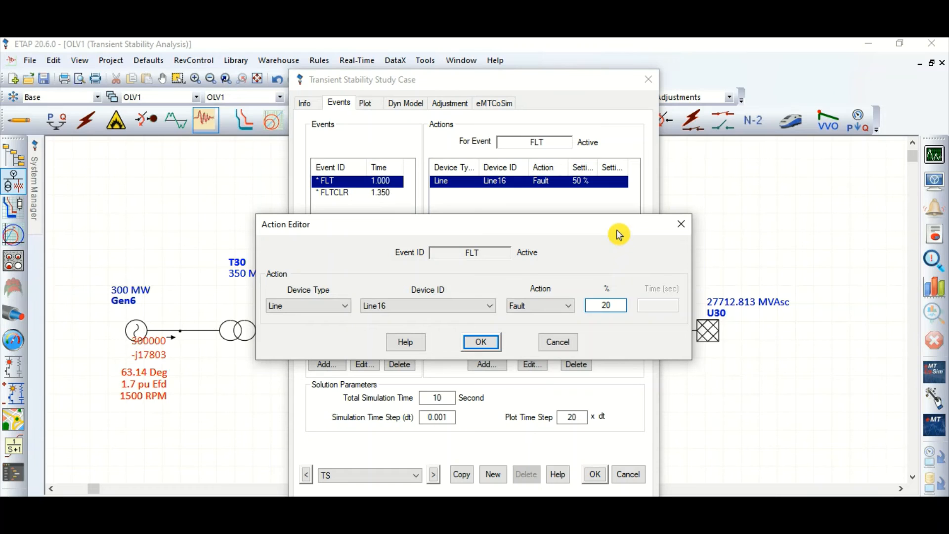
{"action": "left_click", "coordinate": [480, 343]}
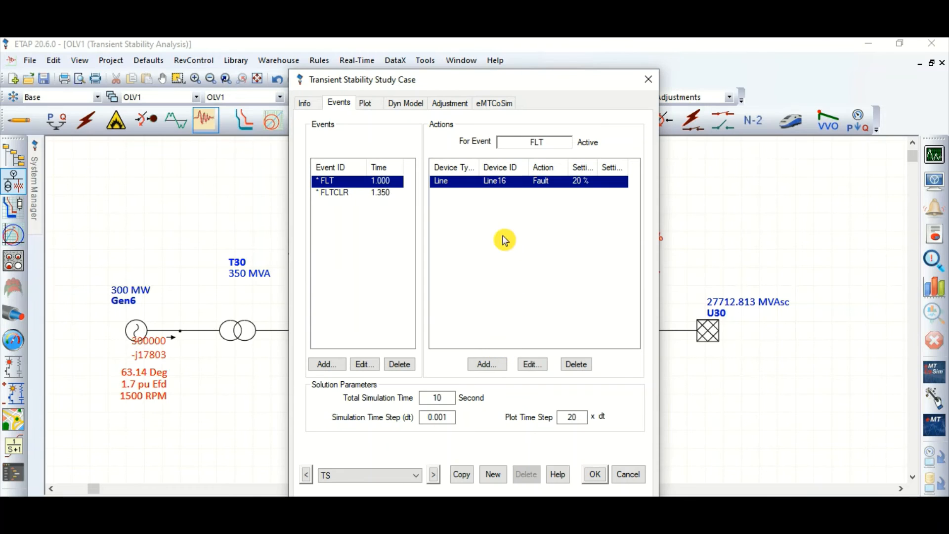
Move the study case dialog clear of Line16, recheck the FLTCLR and FLT event actions, and save the study case
{"action": "left_click_drag", "start_coordinate": [416, 83], "coordinate": [660, 84]}
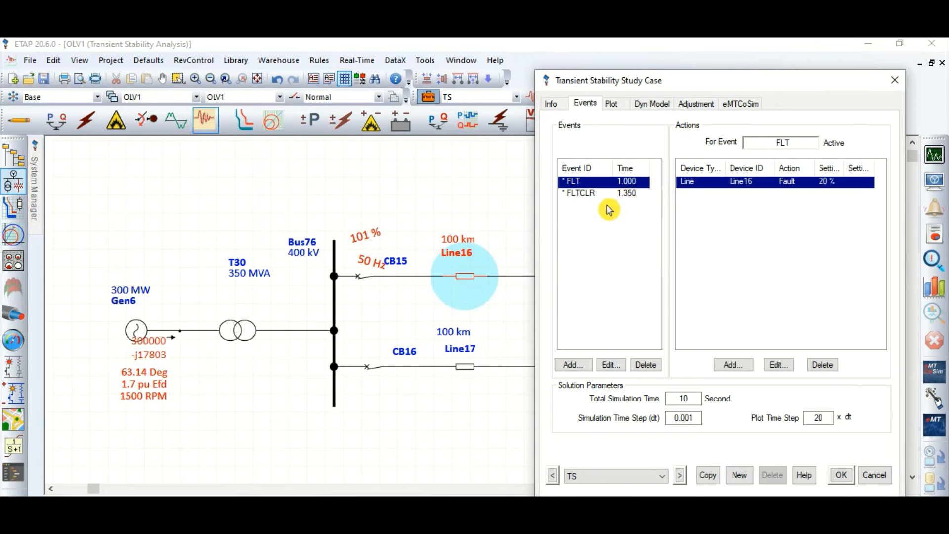
{"action": "left_click", "coordinate": [623, 197]}
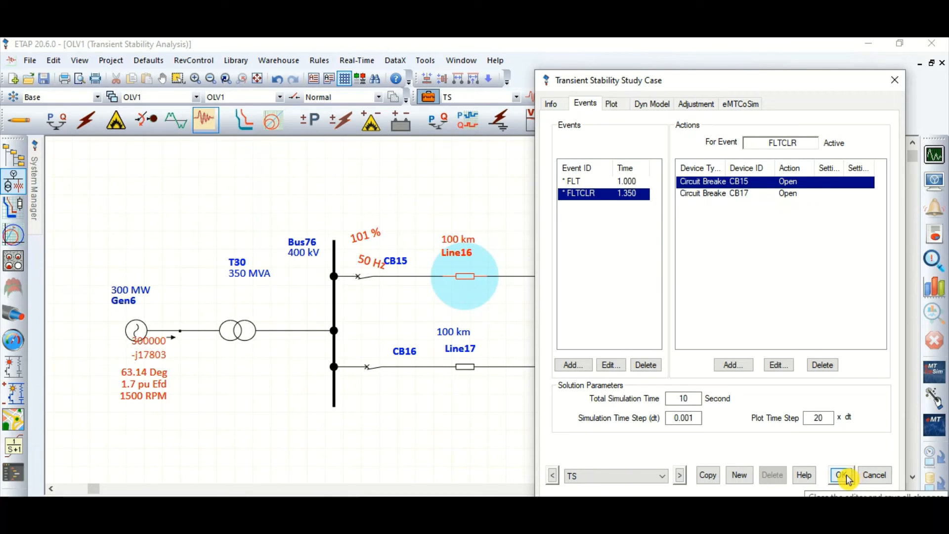
{"action": "left_click", "coordinate": [620, 181]}
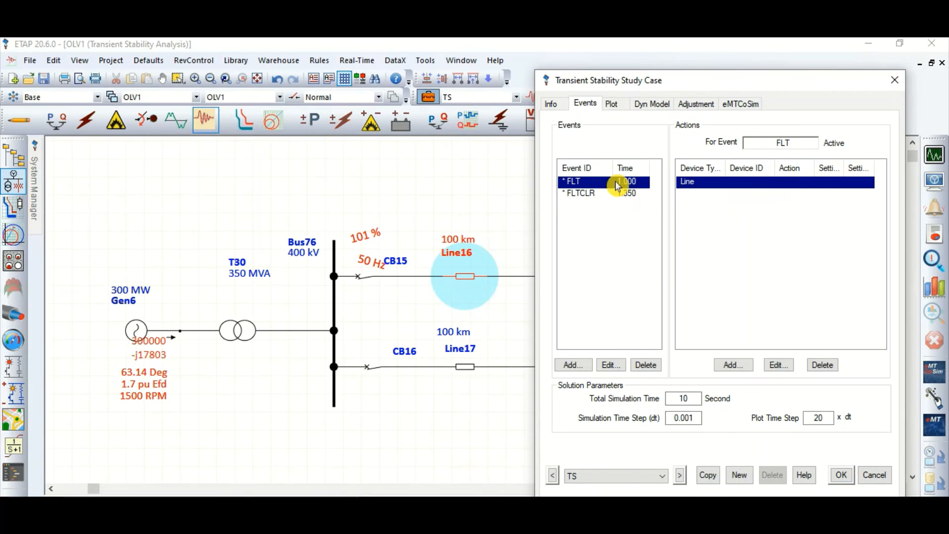
{"action": "double_click", "coordinate": [728, 187]}
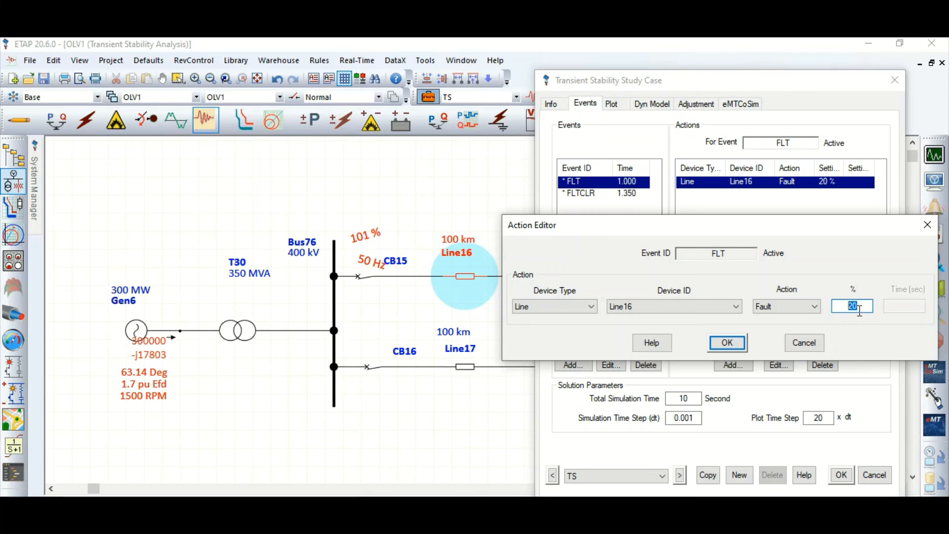
{"action": "left_click", "coordinate": [727, 343]}
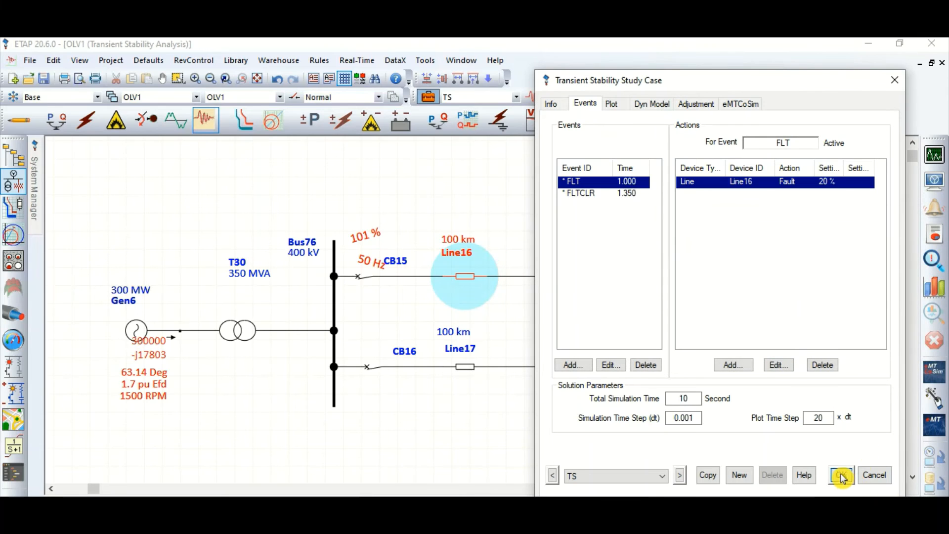
{"action": "left_click", "coordinate": [842, 478]}
Run the transient stability study with the Line16 fault at 20 % and plot Gen6's relative power angle
{"action": "left_click", "coordinate": [934, 155]}
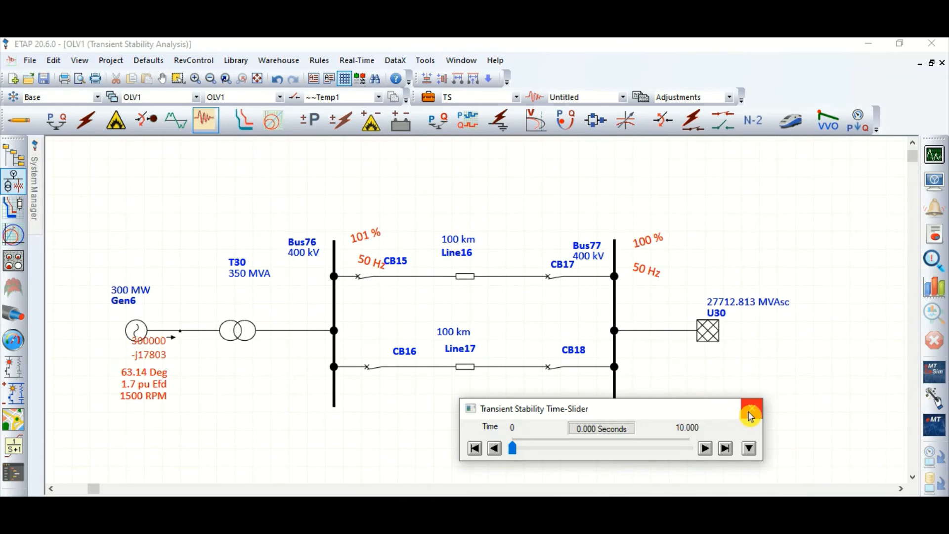
{"action": "left_click", "coordinate": [747, 409]}
{"action": "left_click", "coordinate": [930, 289]}
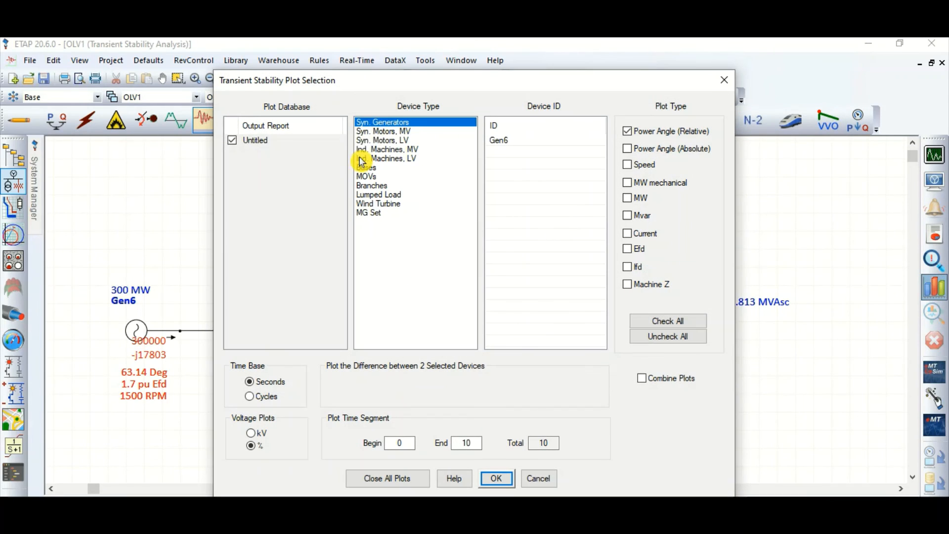
{"action": "left_click", "coordinate": [497, 140]}
{"action": "left_click", "coordinate": [495, 479]}
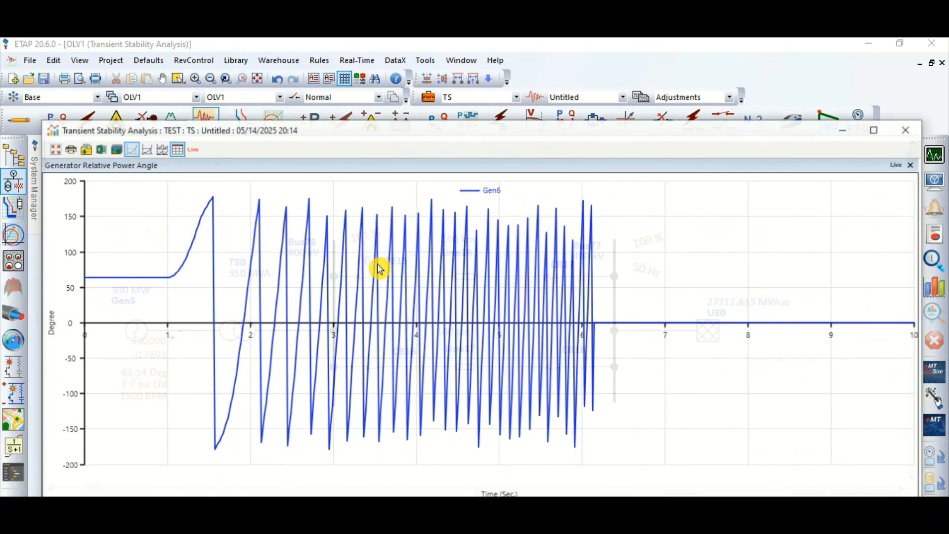
Examine Gen6's relative power angle plot for the 20 % fault location with the tracking cursor, maximizing the window, and close it
{"action": "left_click", "coordinate": [211, 202]}
{"action": "left_click_drag", "start_coordinate": [213, 202], "coordinate": [215, 200]}
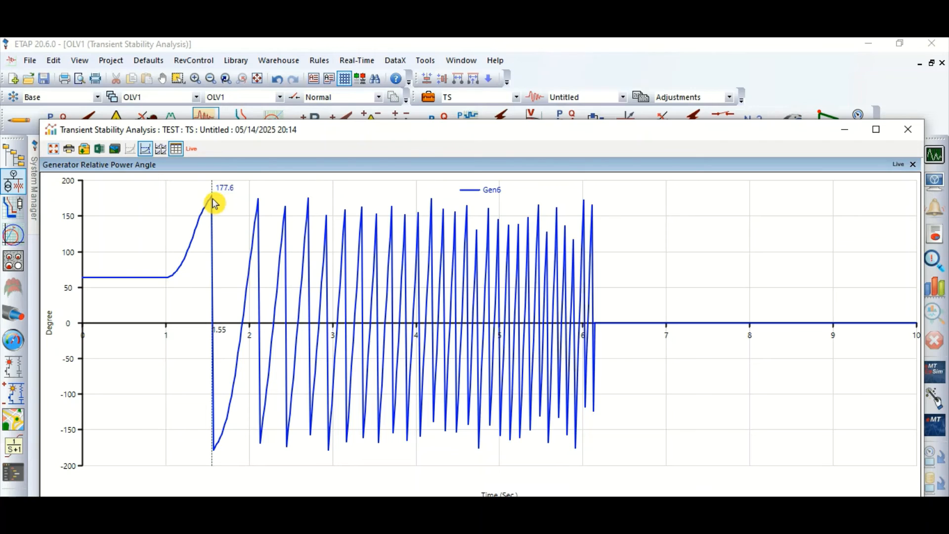
{"action": "left_click_drag", "start_coordinate": [214, 197], "coordinate": [559, 231]}
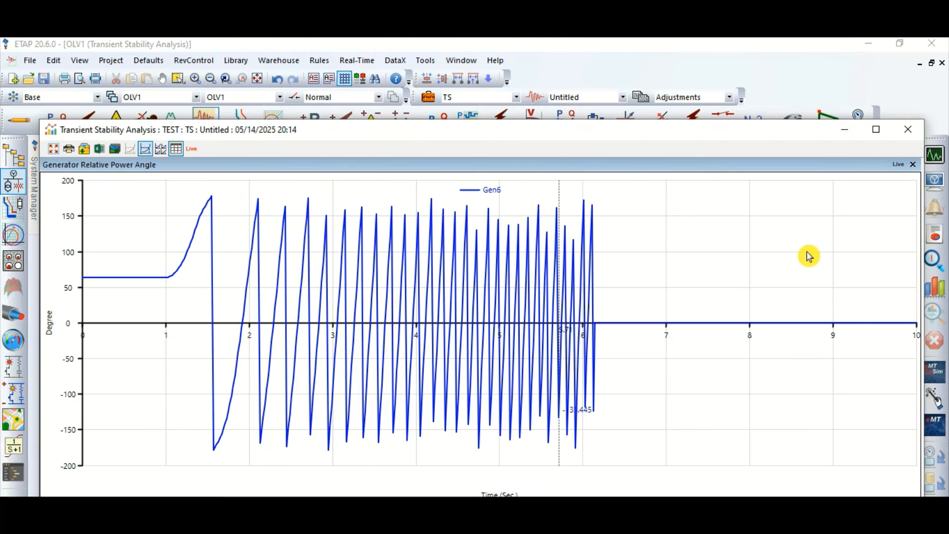
{"action": "left_click", "coordinate": [877, 129]}
{"action": "left_click", "coordinate": [180, 140]}
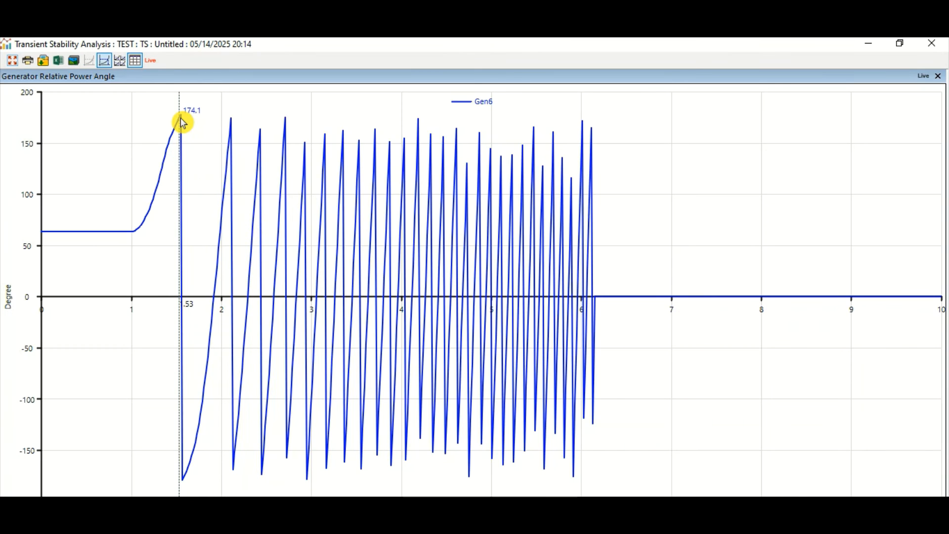
{"action": "mouse_move", "coordinate": [183, 123]}
{"action": "left_mouse_down"}
{"action": "mouse_move", "coordinate": [188, 200]}
{"action": "mouse_move", "coordinate": [267, 217]}
{"action": "mouse_move", "coordinate": [363, 386]}
{"action": "mouse_move", "coordinate": [519, 265]}
{"action": "mouse_move", "coordinate": [155, 140]}
{"action": "mouse_move", "coordinate": [182, 123]}
{"action": "left_mouse_up"}
{"action": "left_click_drag", "start_coordinate": [182, 121], "coordinate": [149, 162]}
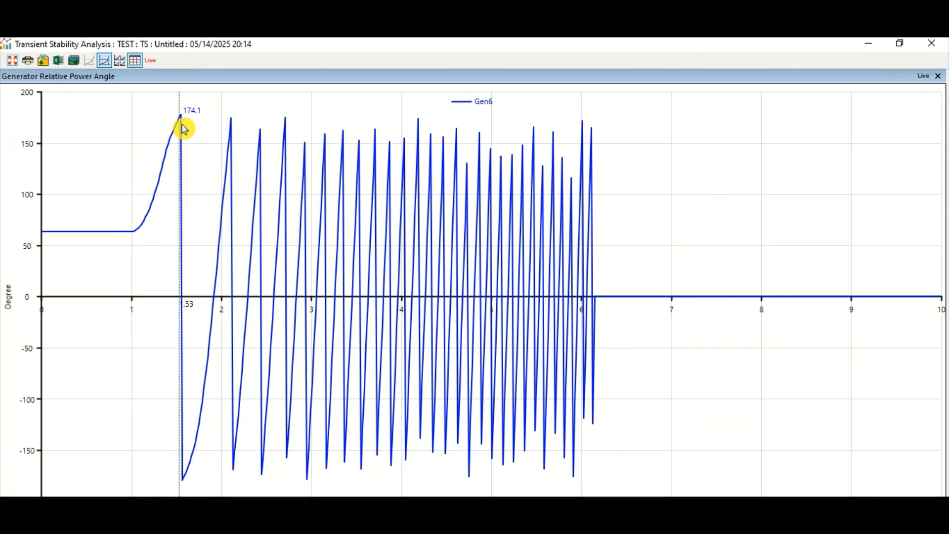
{"action": "left_click", "coordinate": [933, 43]}
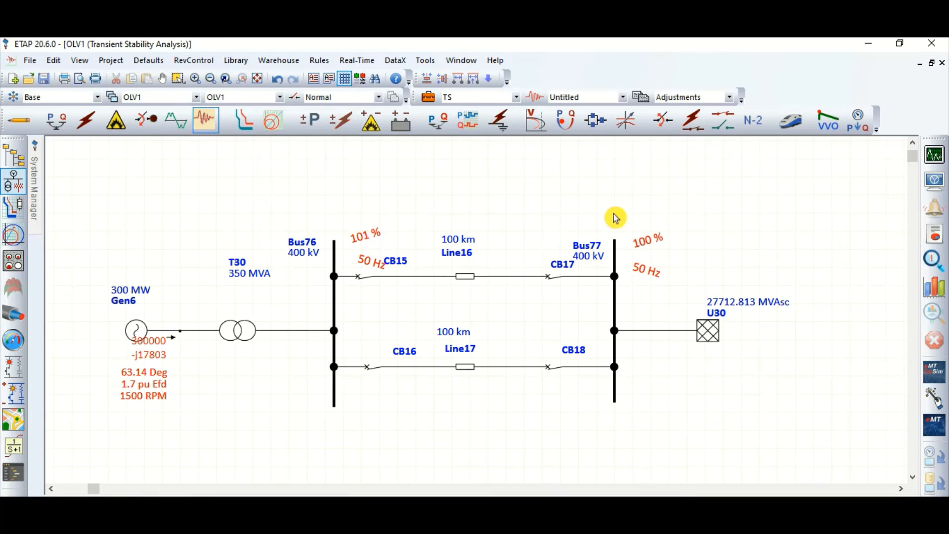
Set the Line16 fault location to 75 % in the FLT event and save the TS study case
{"action": "left_click", "coordinate": [428, 97]}
{"action": "left_click", "coordinate": [339, 103]}
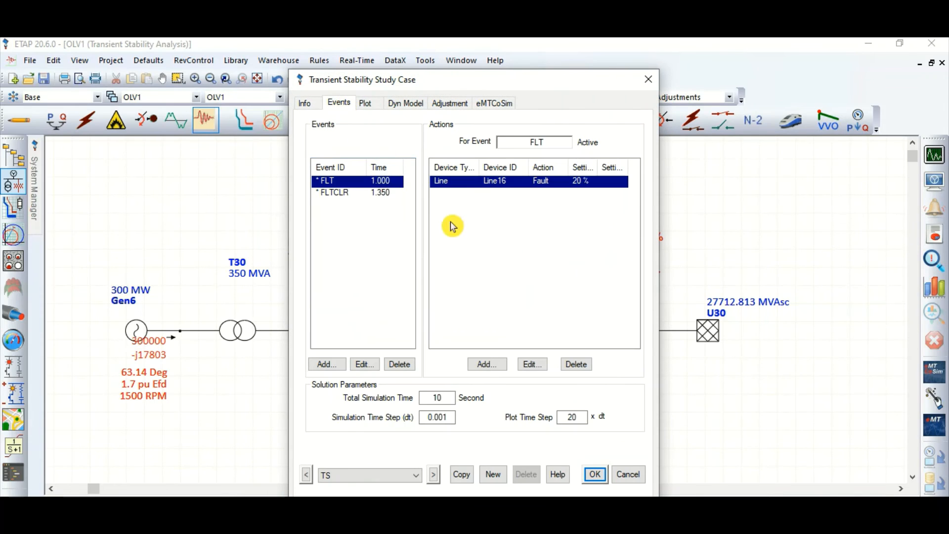
{"action": "double_click", "coordinate": [491, 182]}
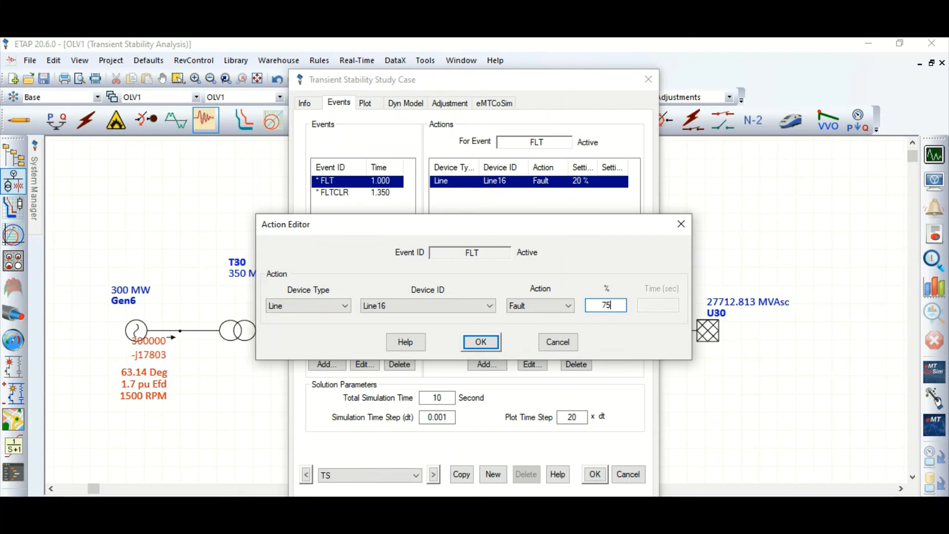
{"action": "left_click", "coordinate": [491, 341]}
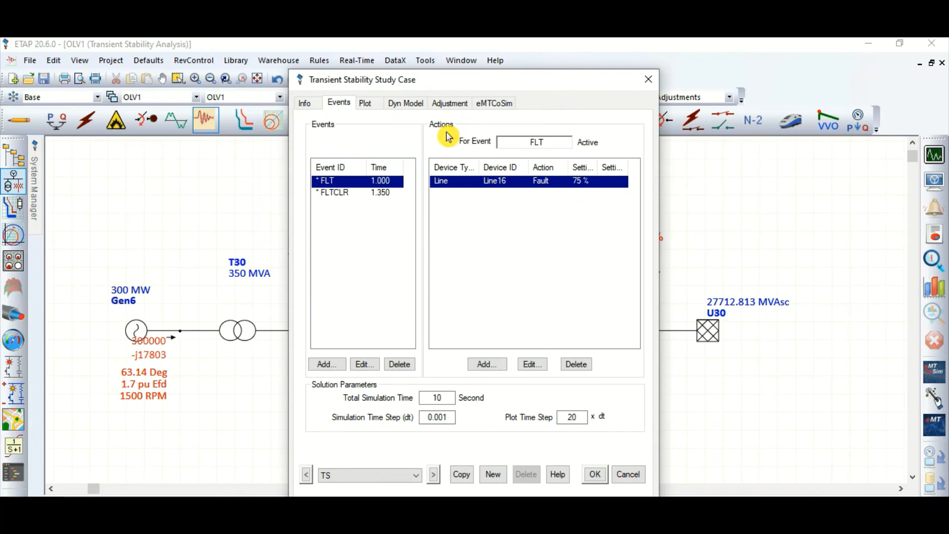
{"action": "left_click", "coordinate": [593, 474]}
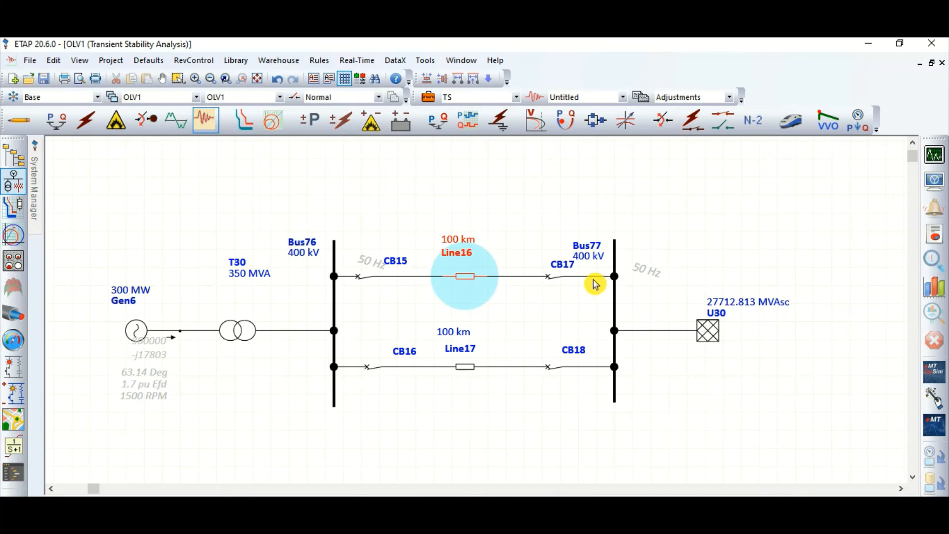
Run the transient stability study with the Line16 fault at 75 %, plot Gen6's relative power angle and maximize the plot
{"action": "left_click", "coordinate": [924, 184]}
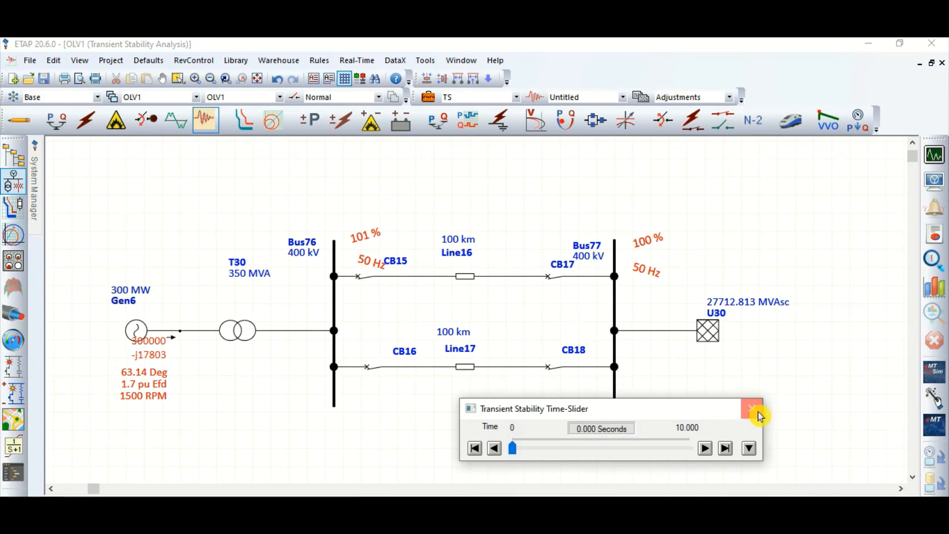
{"action": "left_click", "coordinate": [753, 408]}
{"action": "left_click", "coordinate": [935, 287]}
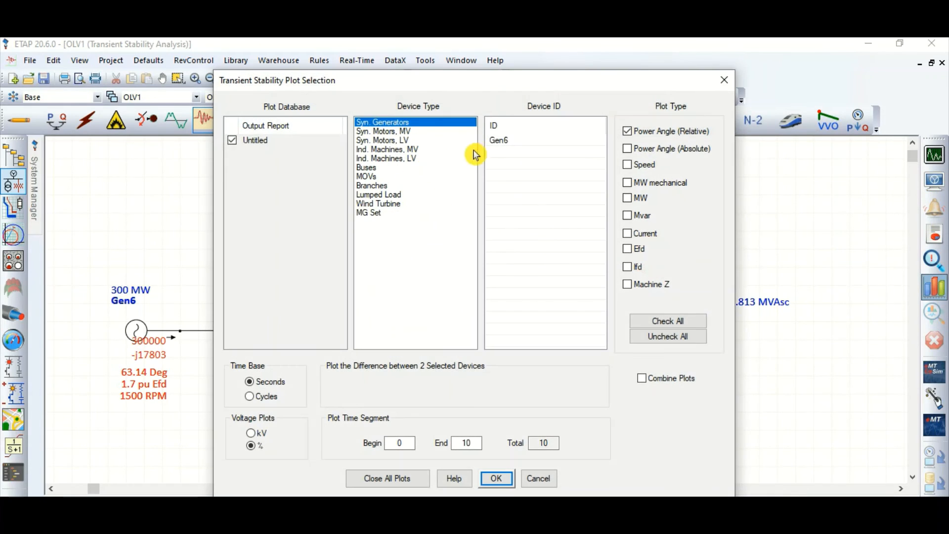
{"action": "left_click", "coordinate": [512, 141]}
{"action": "left_click", "coordinate": [497, 478]}
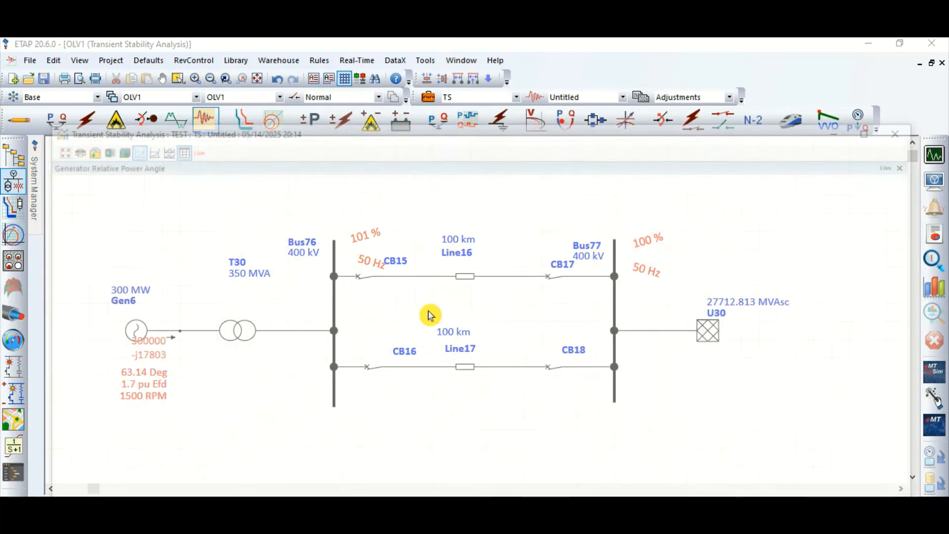
{"action": "left_click", "coordinate": [876, 130]}
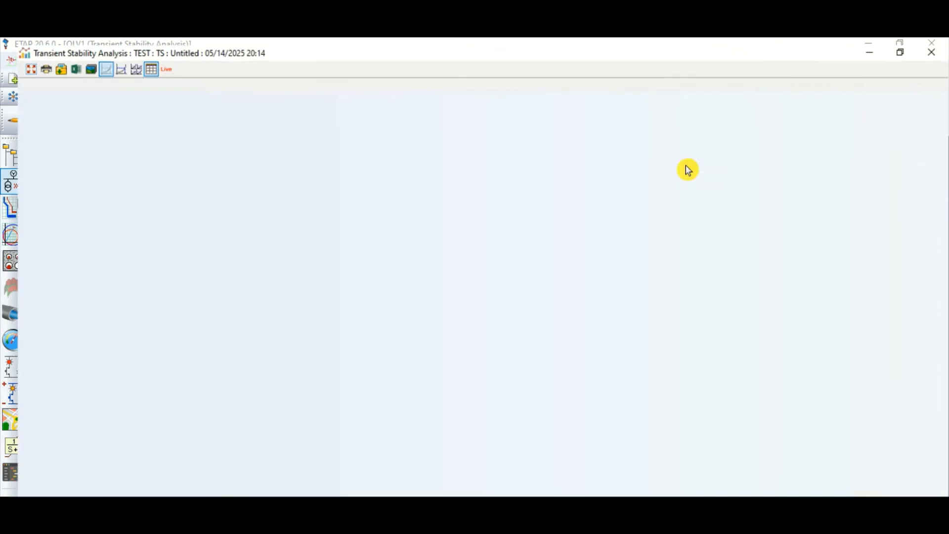
Examine Gen6's relative power angle plot for the 75 % fault location with the tracking cursor, and close it
{"action": "left_click", "coordinate": [106, 62]}
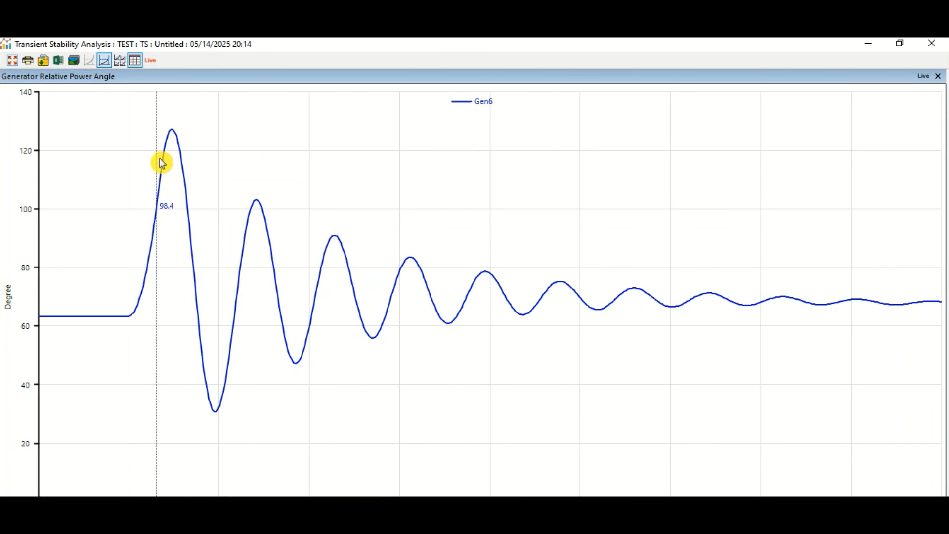
{"action": "left_click", "coordinate": [932, 44]}
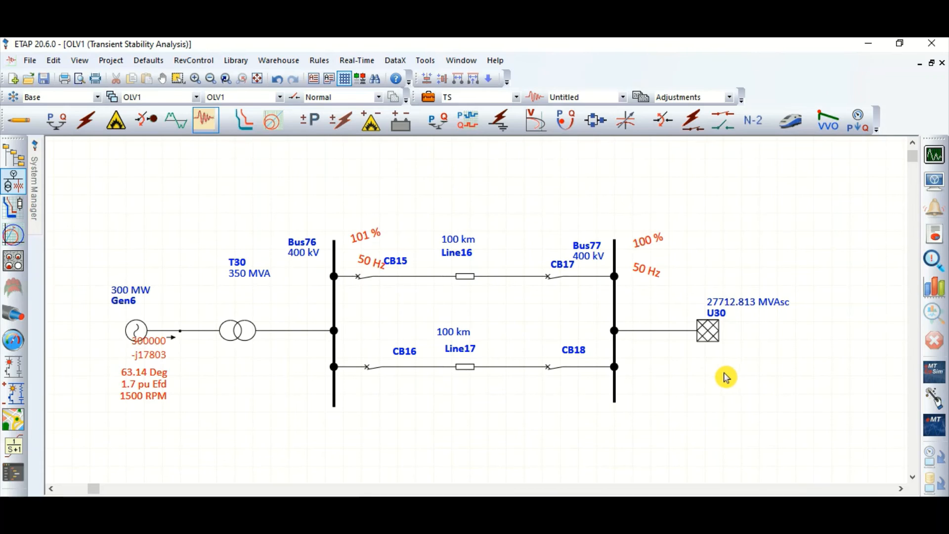
Check the U30 power grid's short-circuit ratings and close its editor without changes
{"action": "left_click", "coordinate": [710, 337]}
{"action": "double_click", "coordinate": [710, 336]}
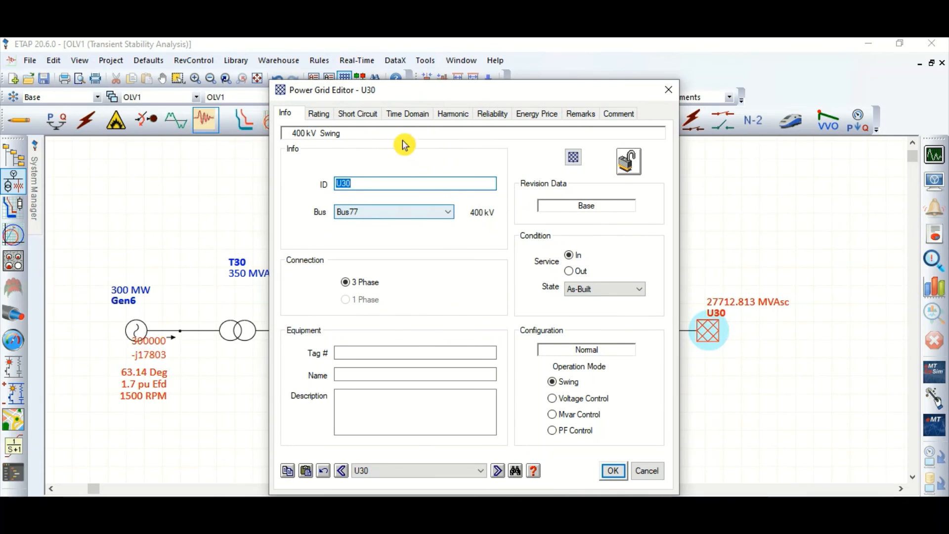
{"action": "left_click", "coordinate": [360, 116]}
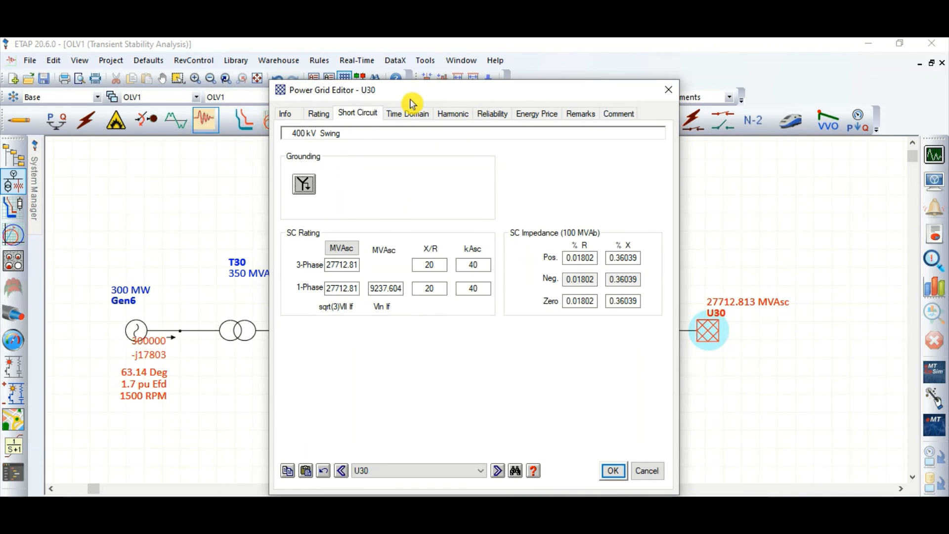
{"action": "left_click", "coordinate": [648, 471]}
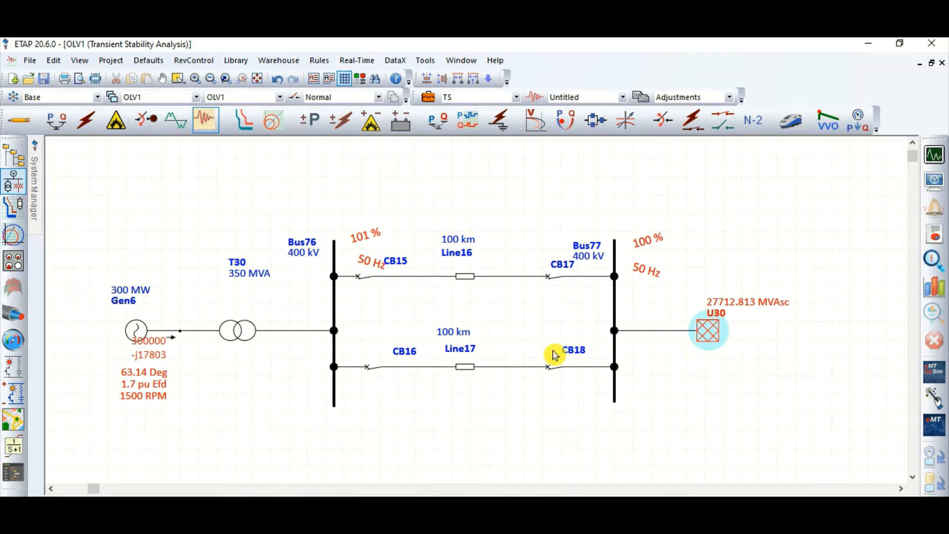
Set the Line16 fault location to 50 % in the FLT event and save the TS study case
{"action": "left_click", "coordinate": [429, 97]}
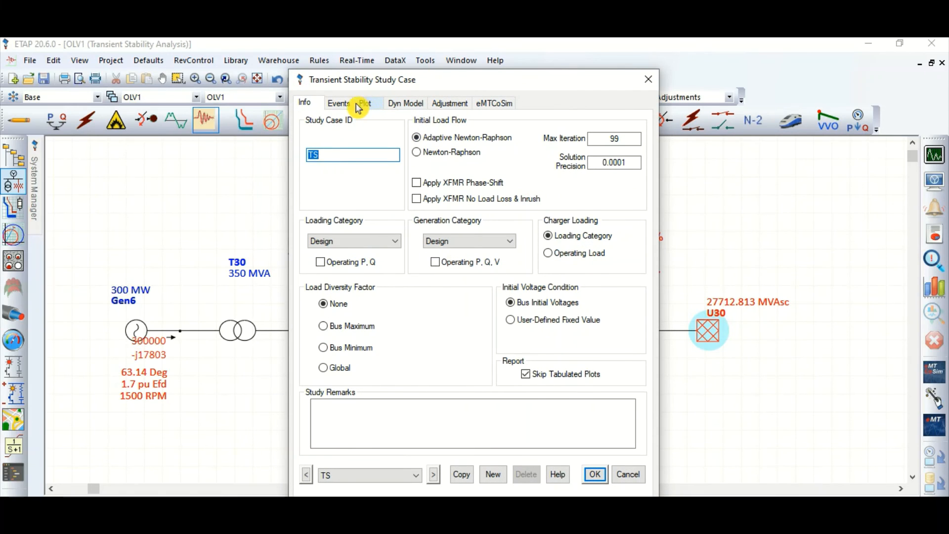
{"action": "left_click", "coordinate": [349, 103]}
{"action": "double_click", "coordinate": [473, 183]}
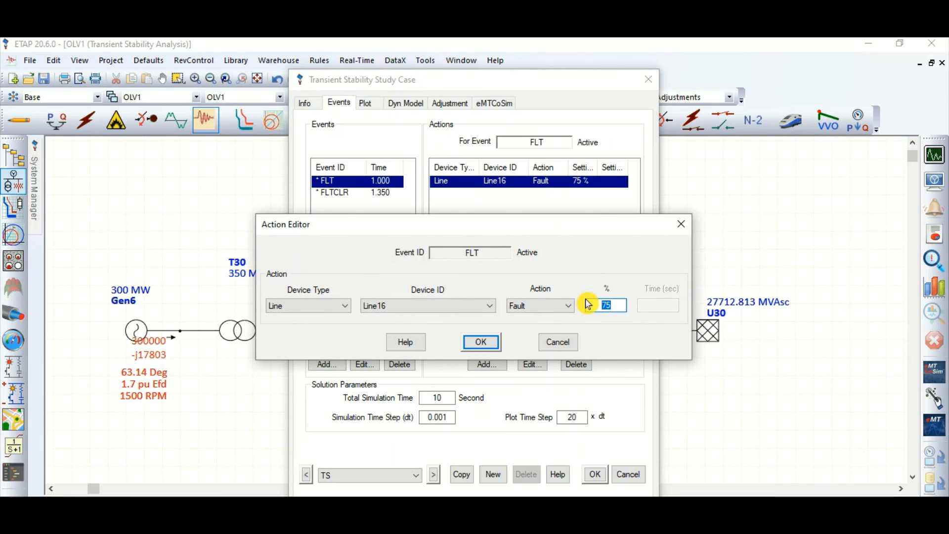
{"action": "left_click", "coordinate": [488, 352]}
{"action": "left_click", "coordinate": [595, 474]}
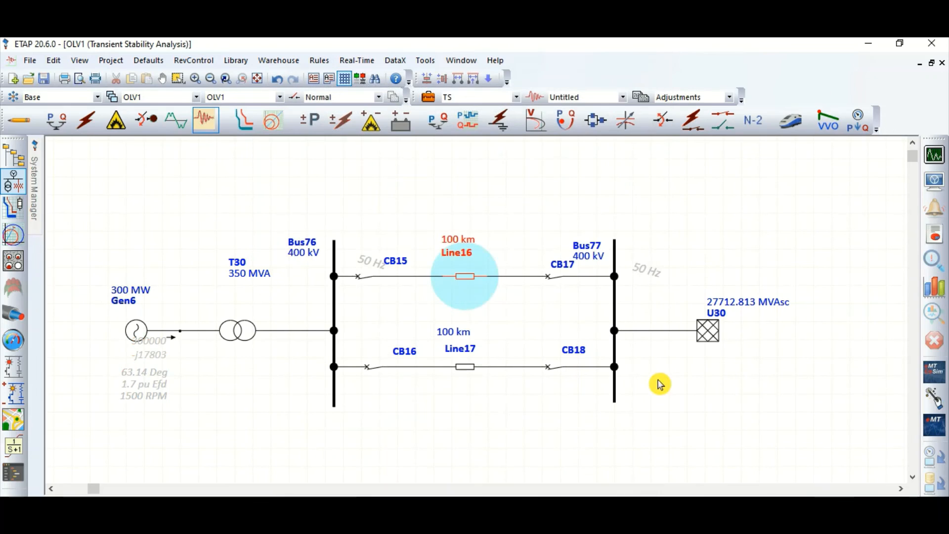
{"action": "left_click", "coordinate": [529, 208]}
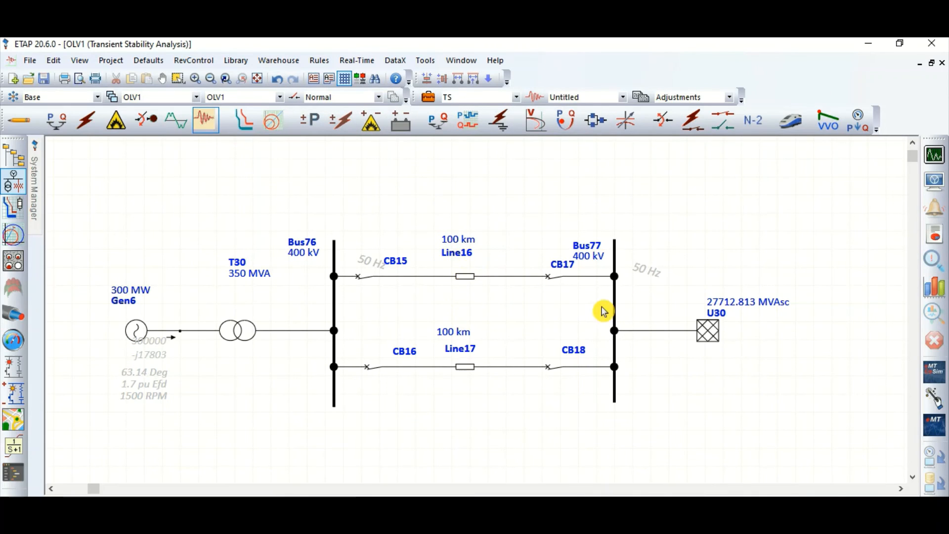
Set the U30 power grid's 3-phase and 1-phase short-circuit currents to 20 kA and confirm
{"action": "double_click", "coordinate": [708, 331]}
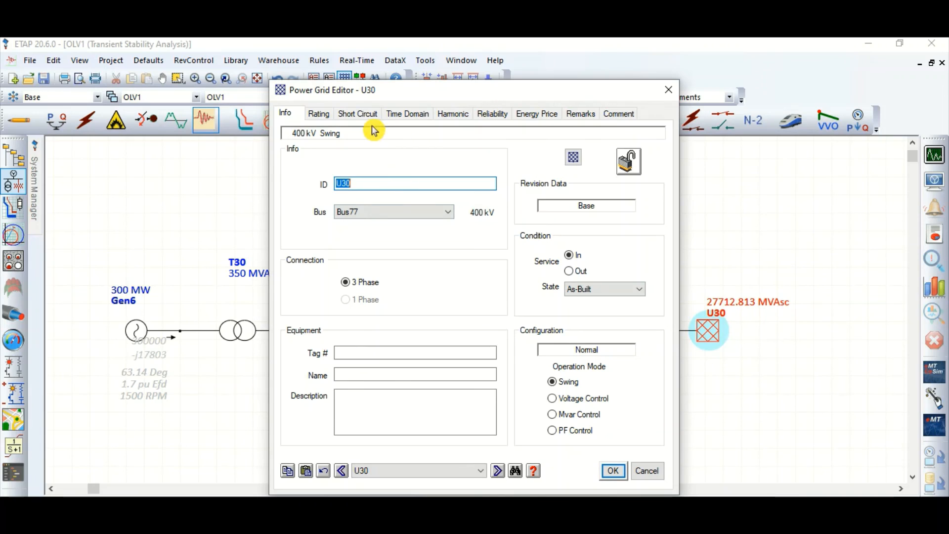
{"action": "left_click", "coordinate": [369, 115]}
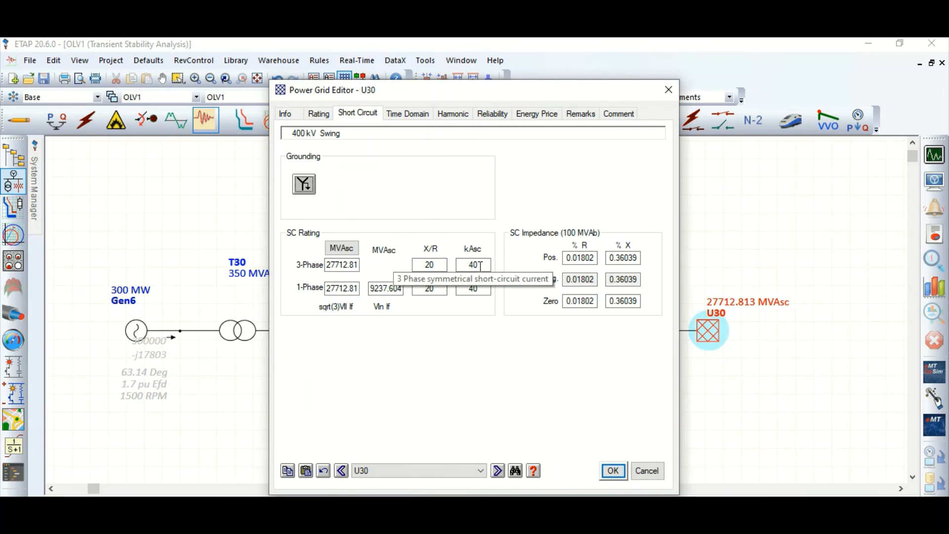
{"action": "left_click", "coordinate": [475, 264]}
{"action": "double_click", "coordinate": [437, 265]}
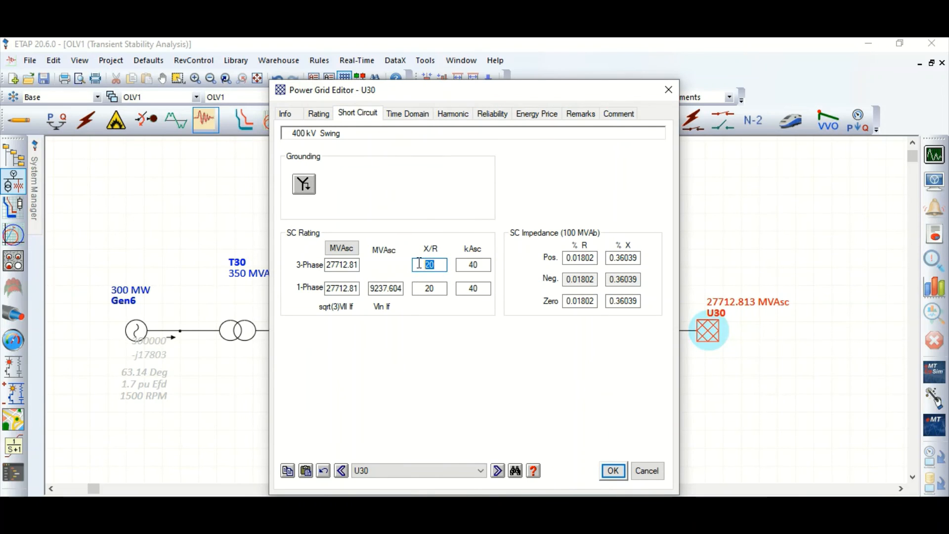
{"action": "left_click", "coordinate": [442, 268]}
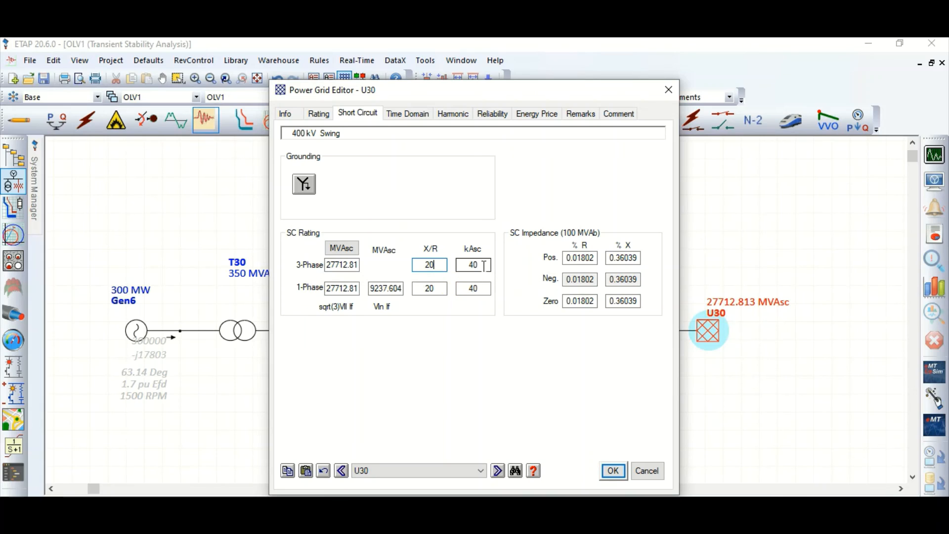
{"action": "double_click", "coordinate": [457, 266]}
{"action": "left_click", "coordinate": [475, 288]}
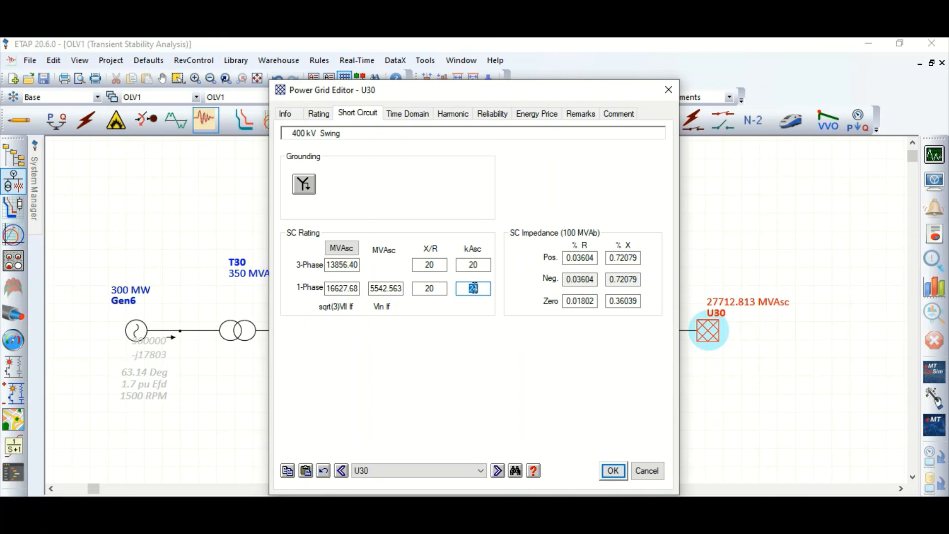
{"action": "left_click", "coordinate": [534, 372]}
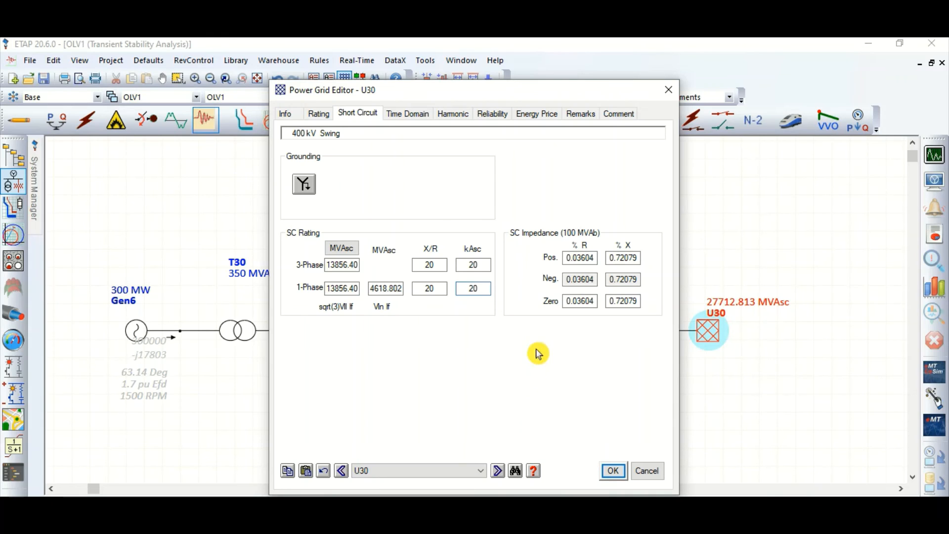
{"action": "left_click", "coordinate": [613, 471]}
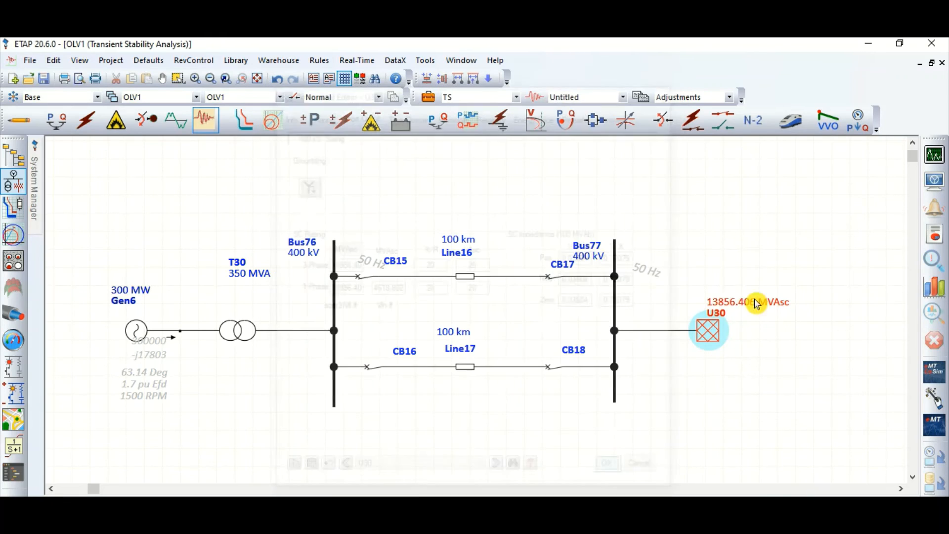
Run the transient stability study with the 20 kA grid rating and plot Gen6's relative power angle
{"action": "left_click", "coordinate": [934, 156]}
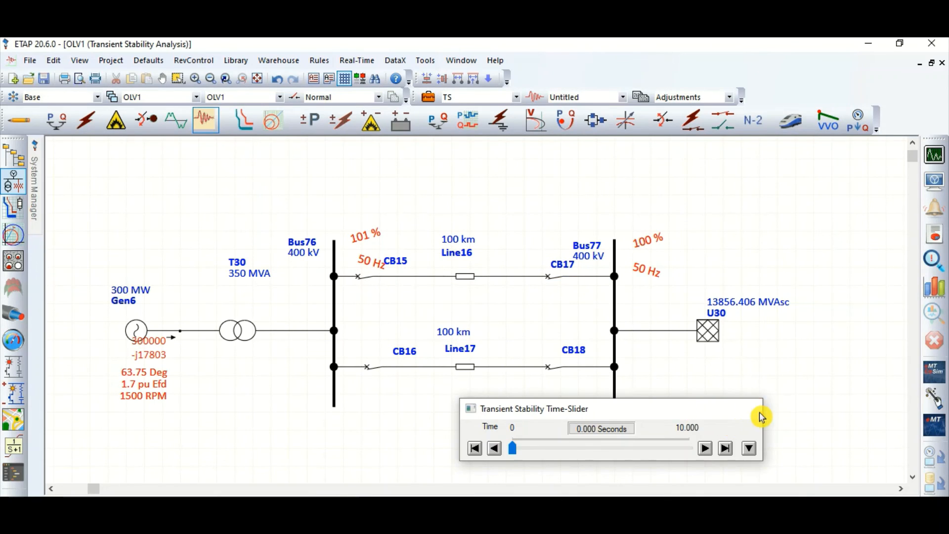
{"action": "left_click", "coordinate": [753, 409]}
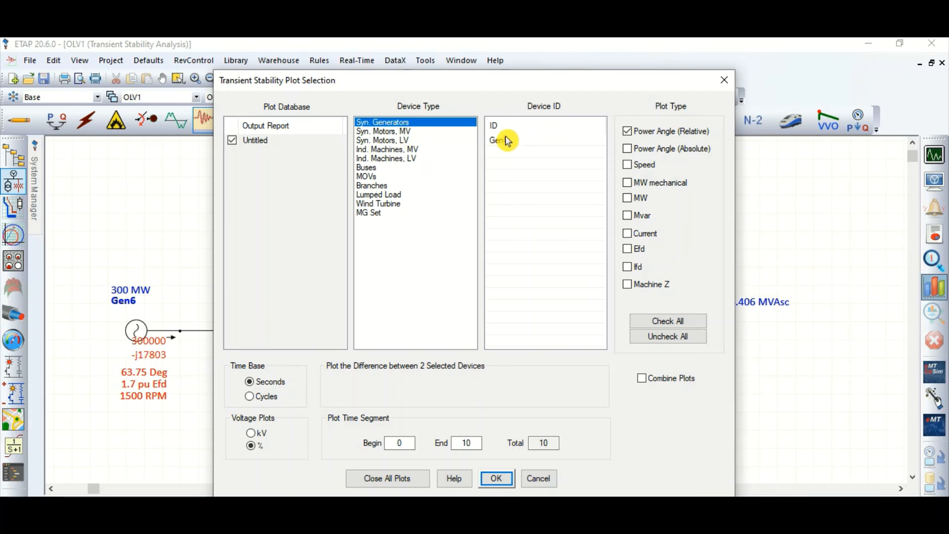
{"action": "left_click", "coordinate": [500, 140]}
{"action": "left_click", "coordinate": [507, 475]}
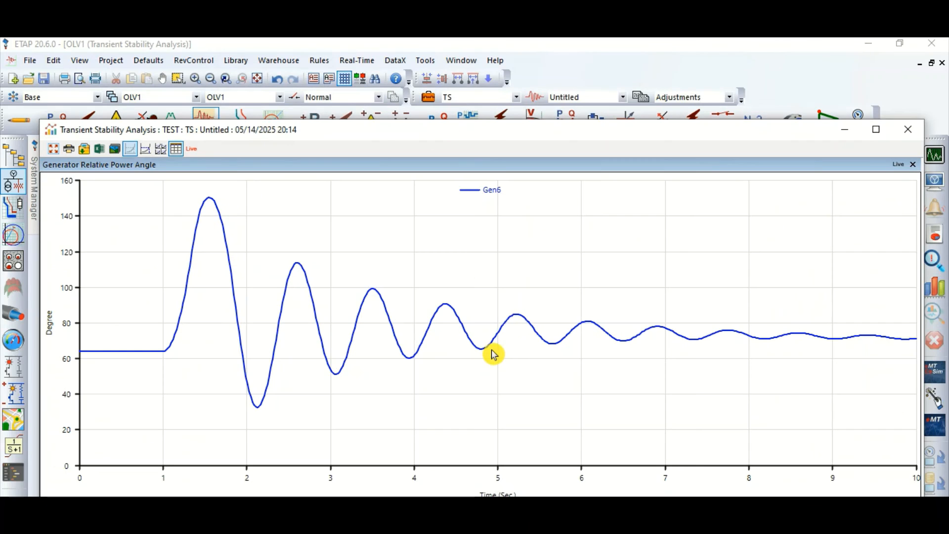
Examine Gen6's relative power angle plot for the 20 kA grid with the tracking cursor, maximizing the window, and close it
{"action": "left_click", "coordinate": [876, 129]}
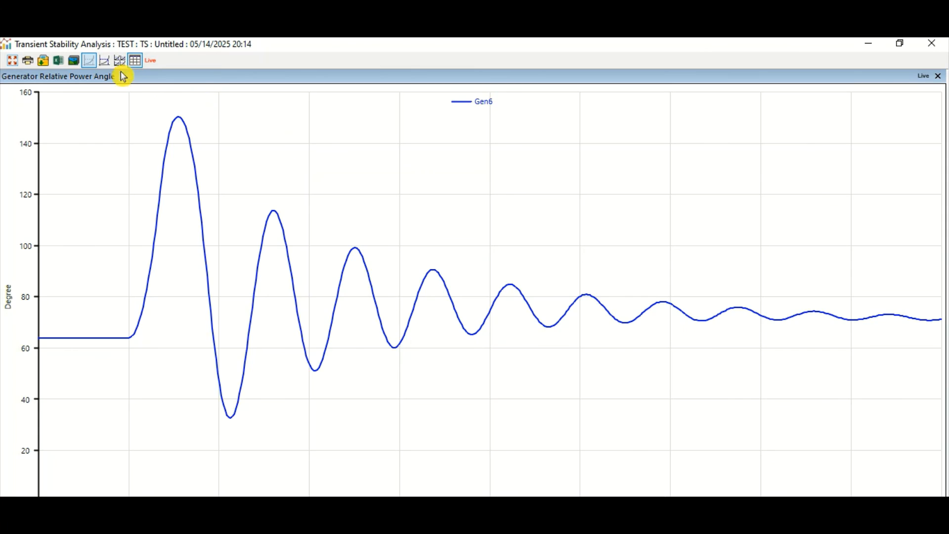
{"action": "left_click", "coordinate": [104, 60]}
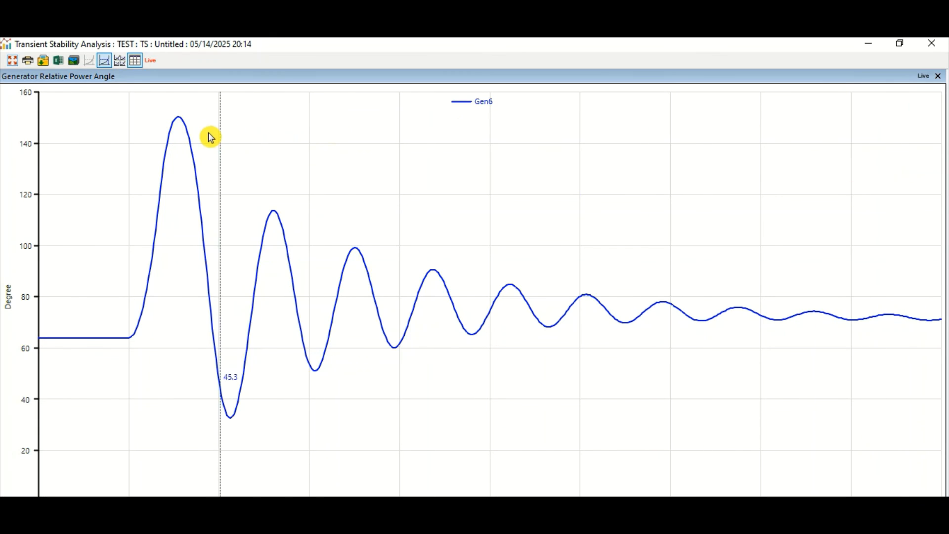
{"action": "left_click", "coordinate": [930, 44]}
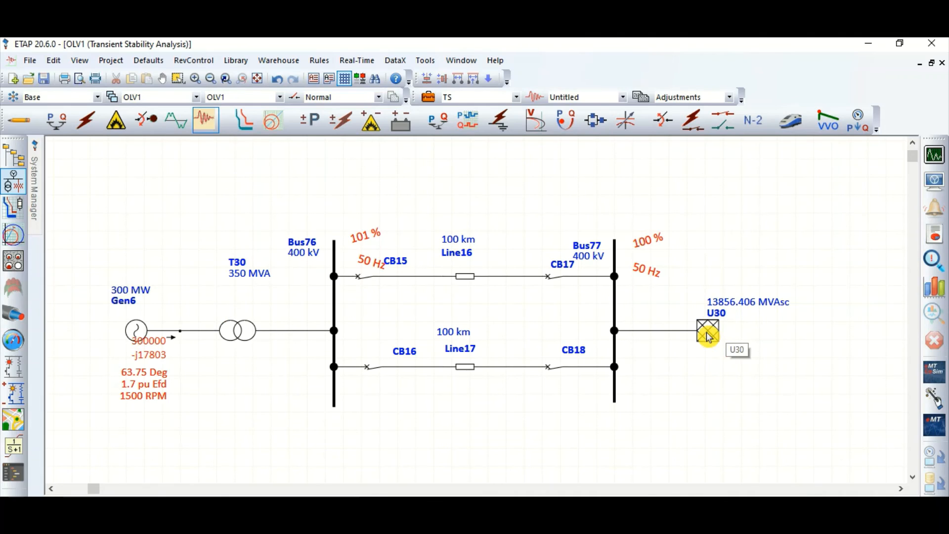
Move the U30 power grid symbol slightly closer to Bus77 and deselect it
{"action": "left_click_drag", "start_coordinate": [709, 336], "coordinate": [686, 331]}
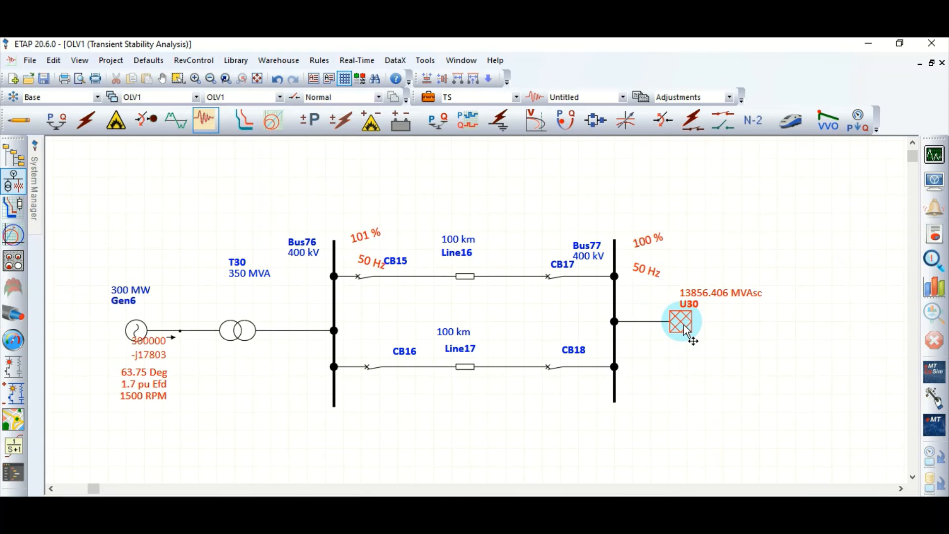
{"action": "left_click", "coordinate": [689, 395]}
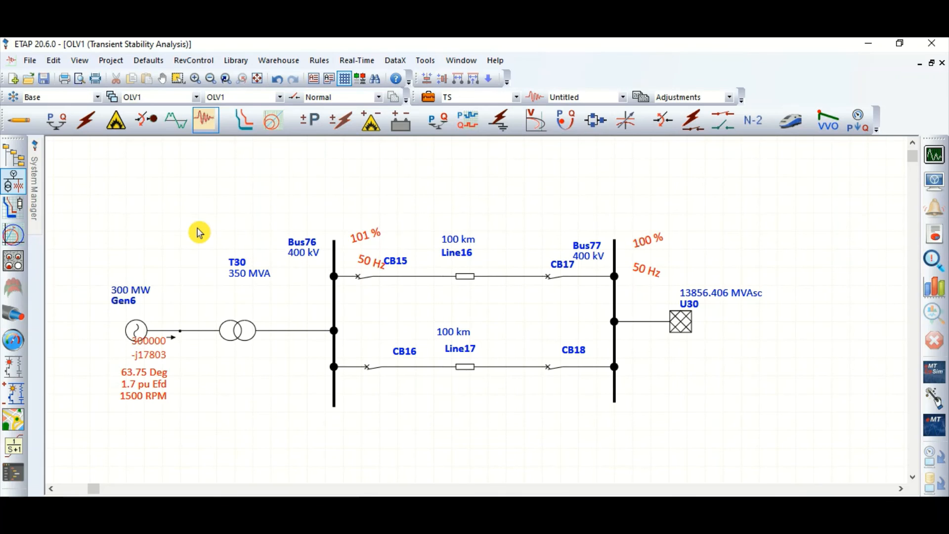
Set Gen6's prime mover and generator inertia constants H to 4 each, leaving the TS study case unchanged
{"action": "double_click", "coordinate": [136, 335]}
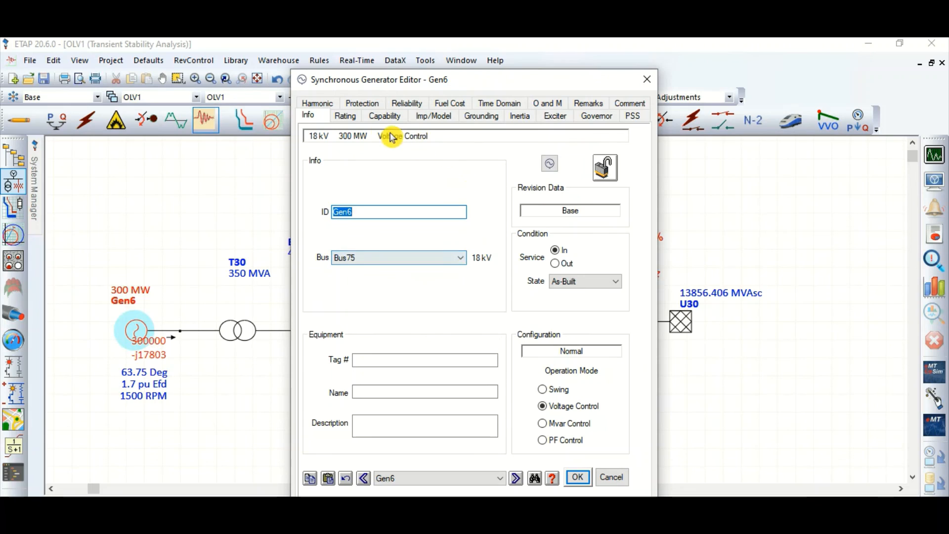
{"action": "left_click", "coordinate": [520, 116]}
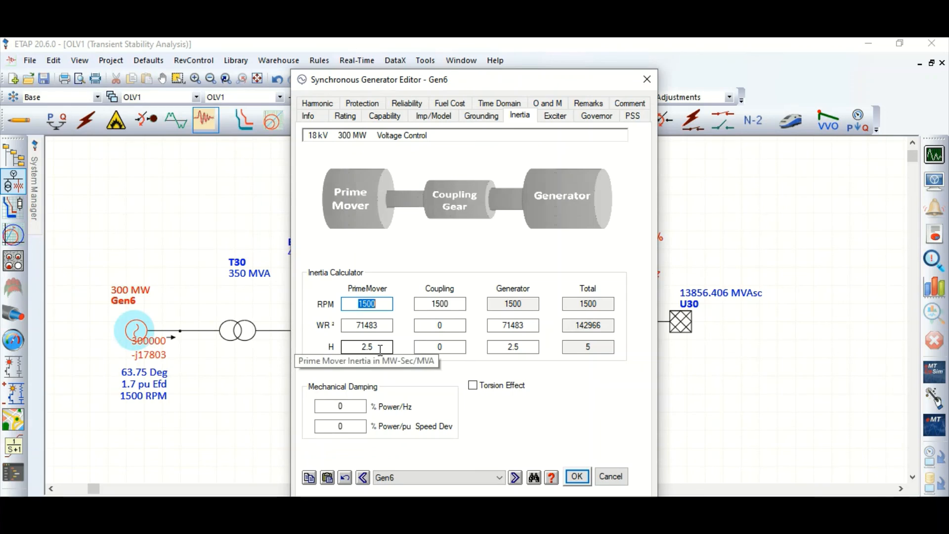
{"action": "double_click", "coordinate": [344, 352]}
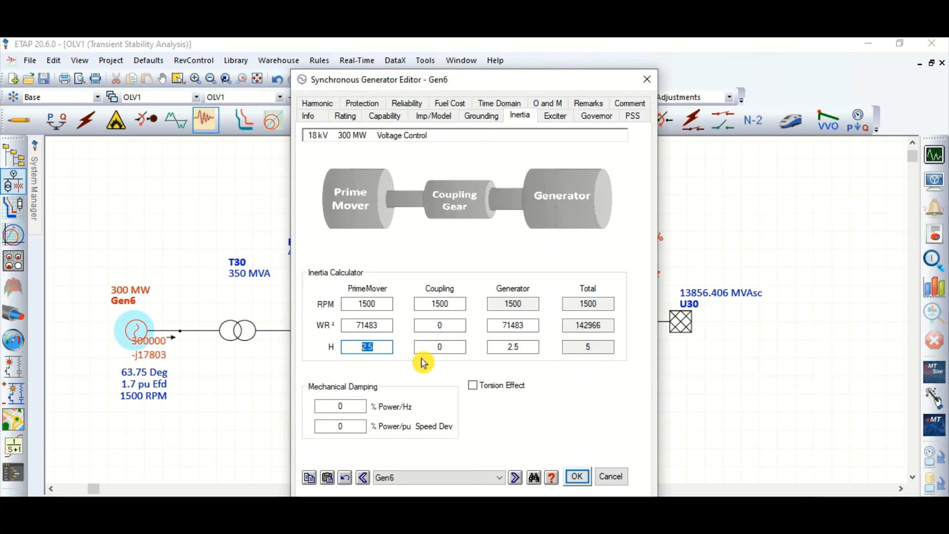
{"action": "type", "text": "4"}
{"action": "double_click", "coordinate": [499, 347]}
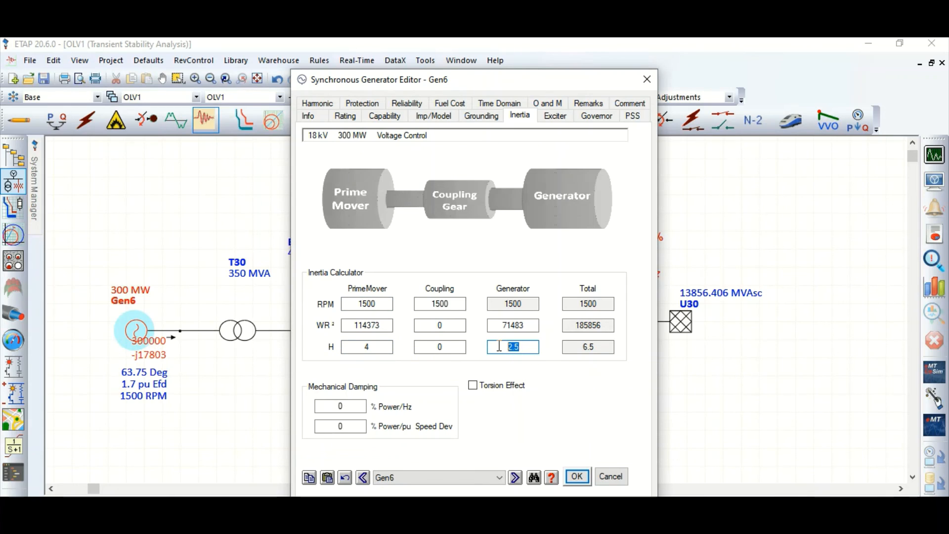
{"action": "type", "text": "4"}
{"action": "key", "text": "Tab"}
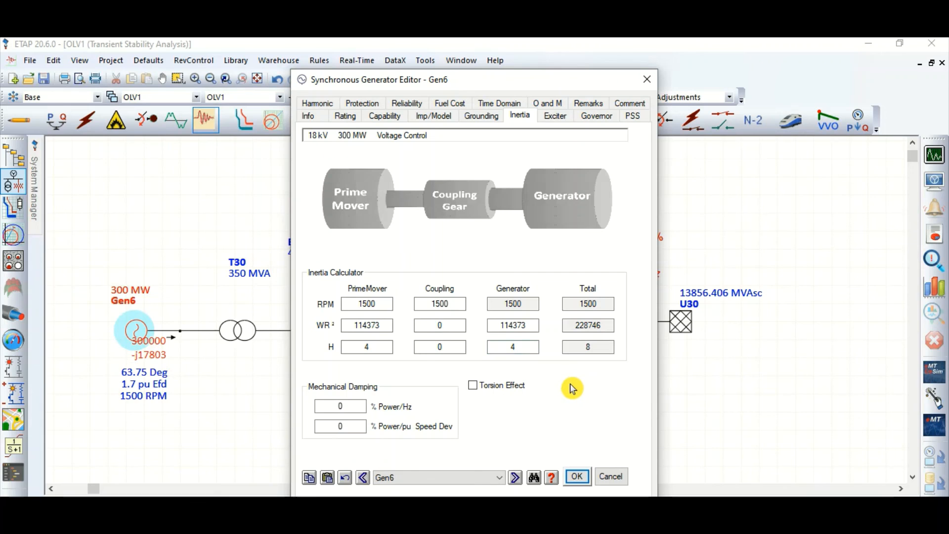
{"action": "left_click", "coordinate": [577, 477]}
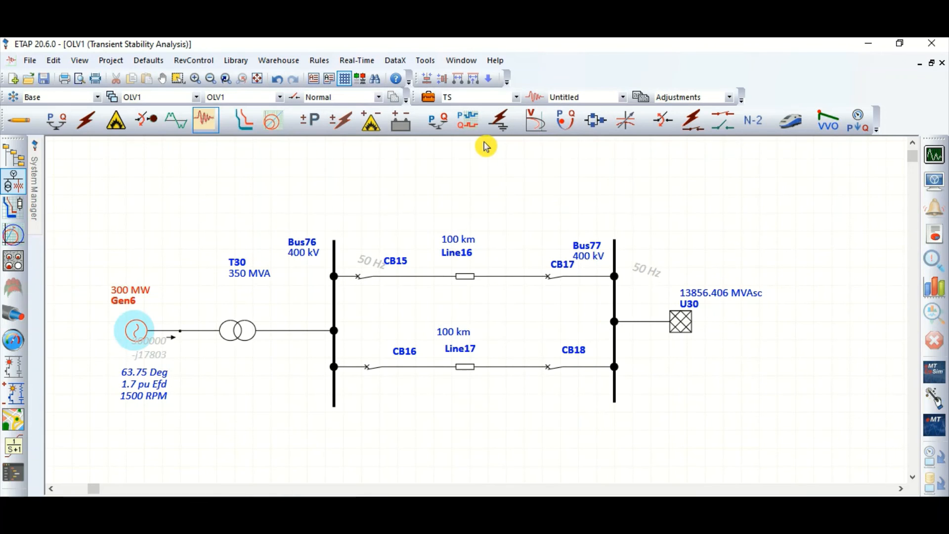
{"action": "left_click", "coordinate": [436, 101]}
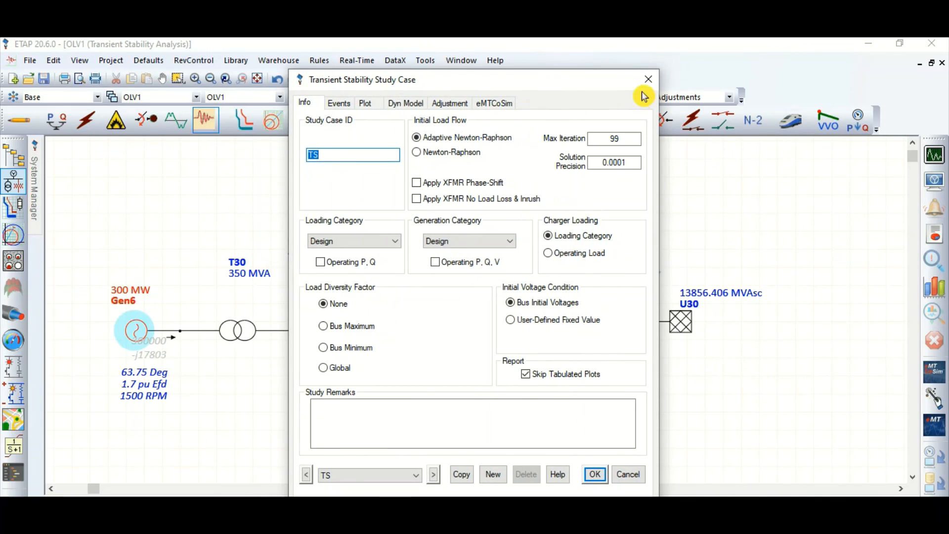
{"action": "left_click", "coordinate": [647, 77]}
Set the U30 power grid's 3-phase and 1-phase short-circuit currents to 40 kA and confirm
{"action": "double_click", "coordinate": [681, 323]}
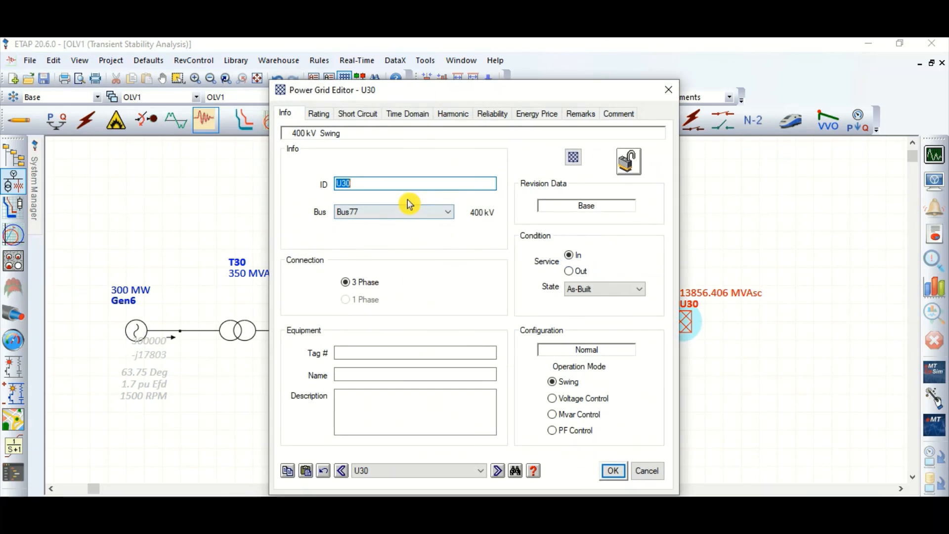
{"action": "left_click", "coordinate": [359, 114]}
{"action": "double_click", "coordinate": [457, 266]}
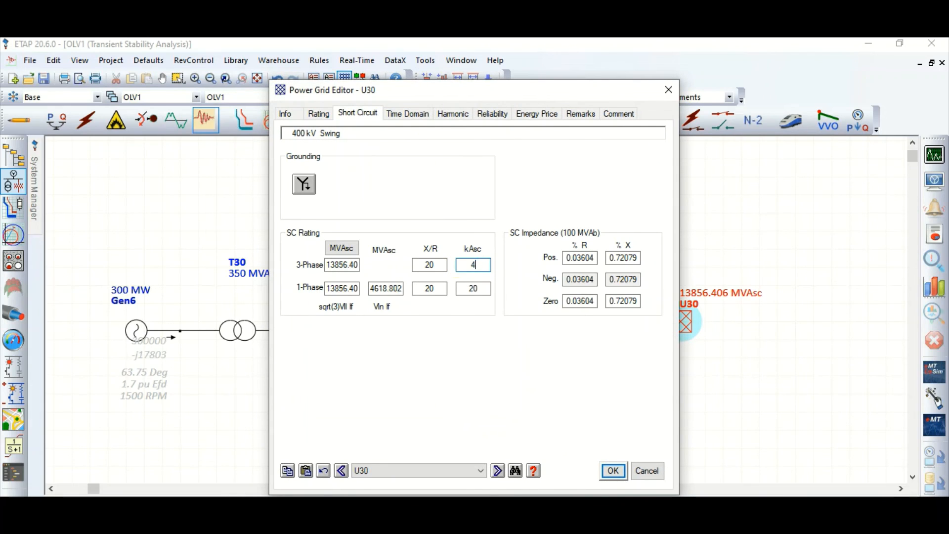
{"action": "type", "text": "40"}
{"action": "double_click", "coordinate": [472, 289]}
{"action": "type", "text": "30"}
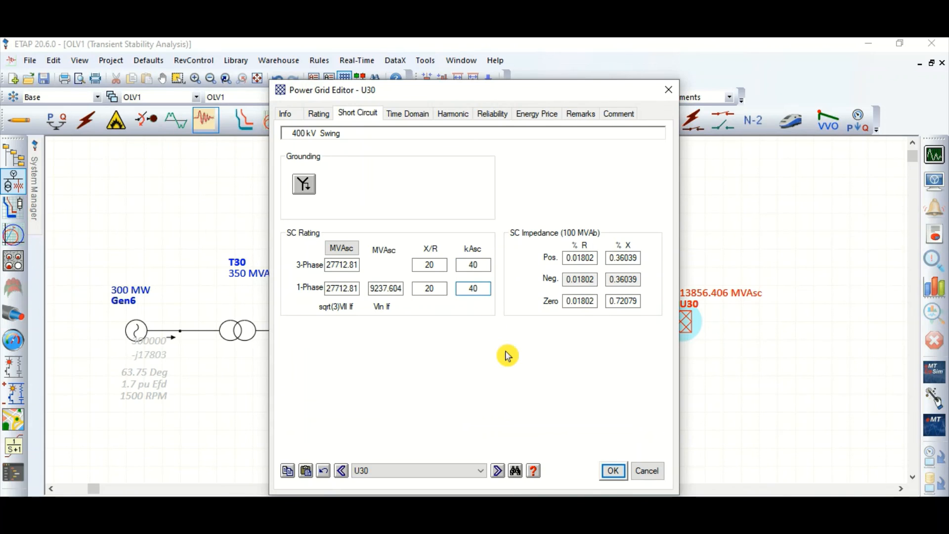
{"action": "left_click", "coordinate": [613, 471]}
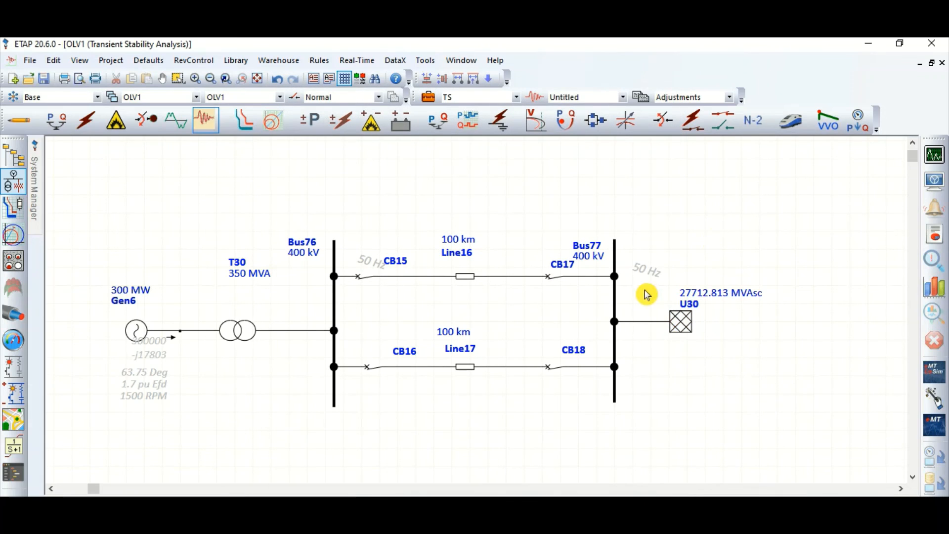
Check the prime mover and generator inertia constants H of Gen6 and confirm them at 4 each
{"action": "left_click", "coordinate": [156, 337]}
{"action": "double_click", "coordinate": [156, 337]}
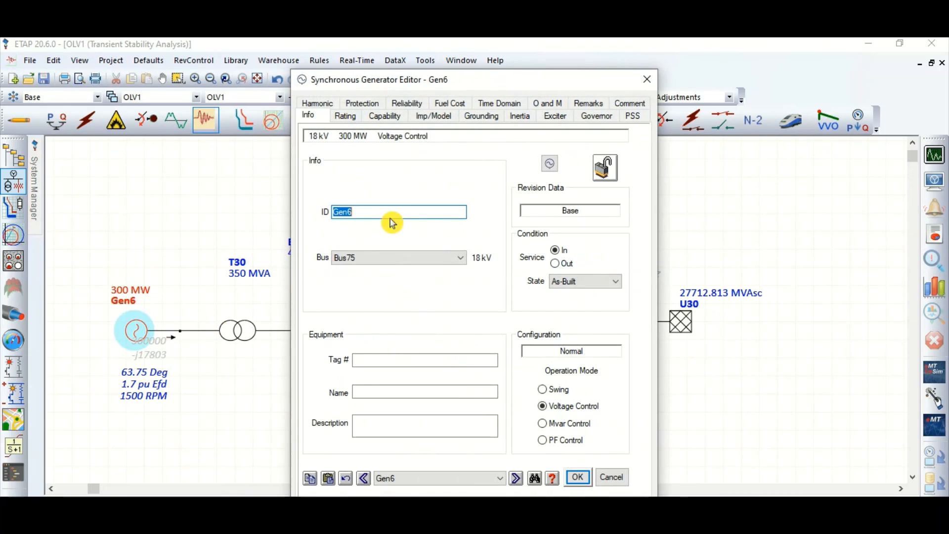
{"action": "left_click", "coordinate": [526, 121]}
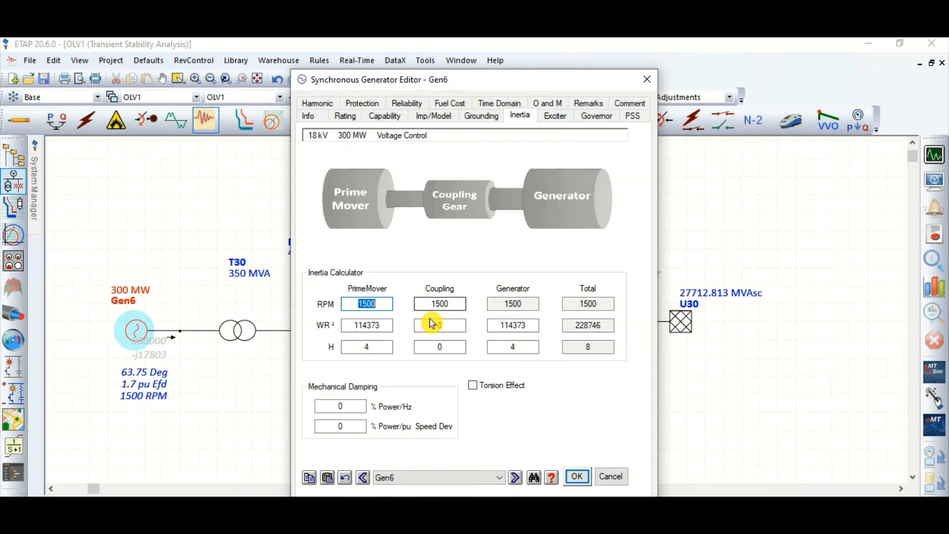
{"action": "double_click", "coordinate": [524, 352]}
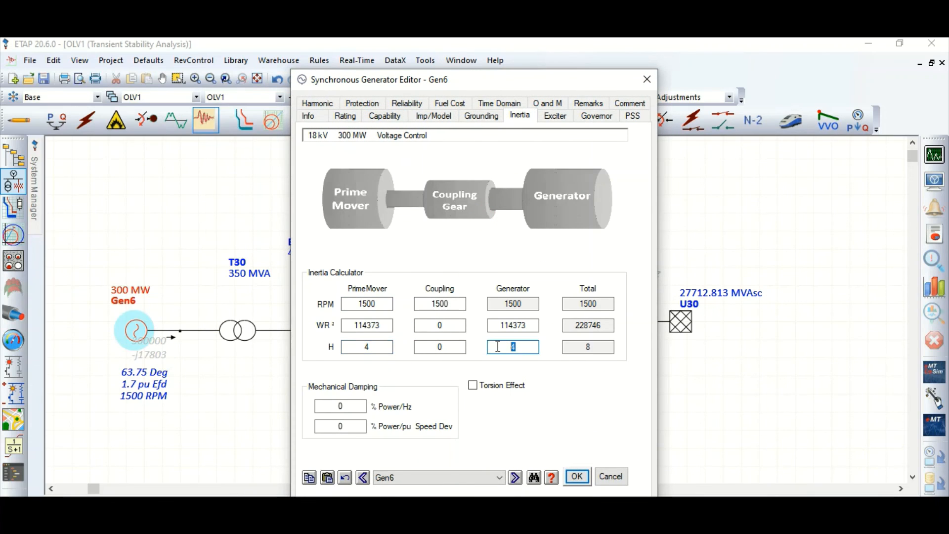
{"action": "left_click", "coordinate": [363, 347]}
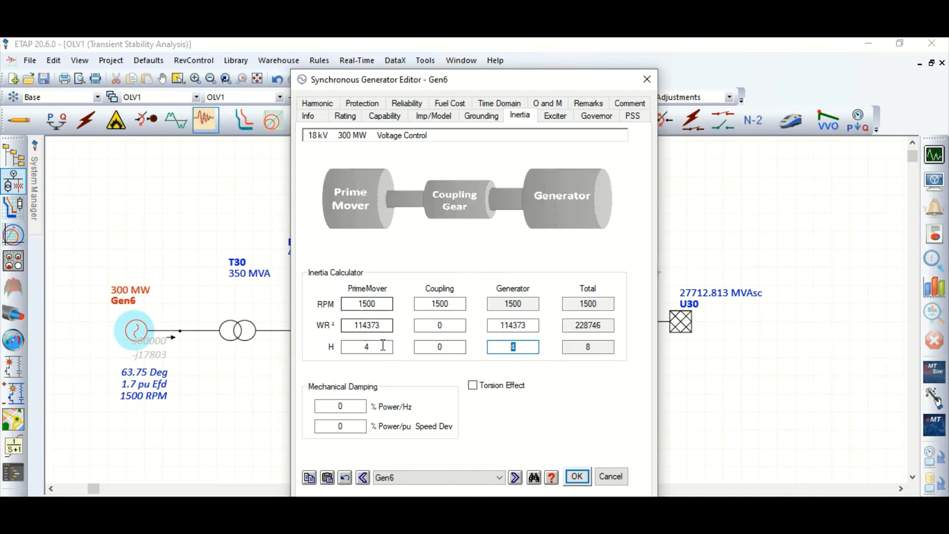
{"action": "left_click", "coordinate": [578, 477]}
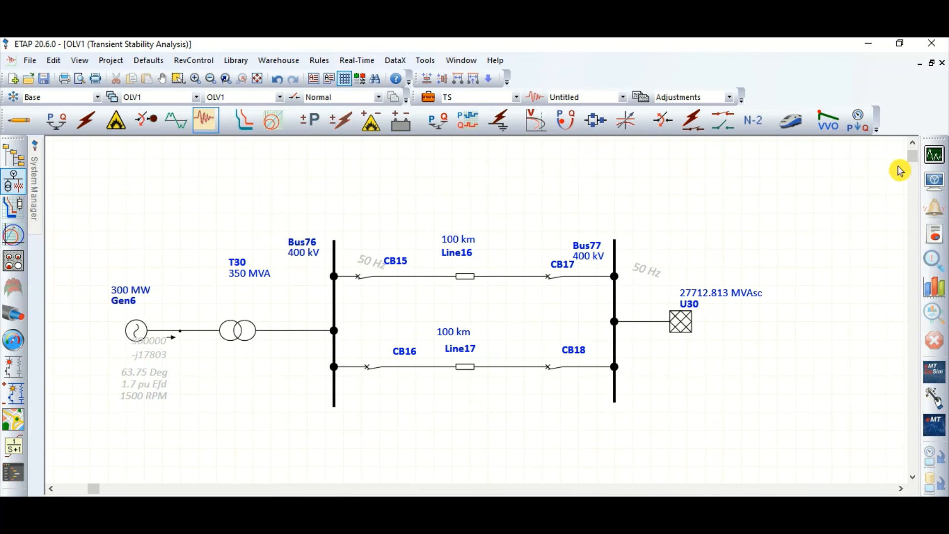
Run the transient stability study for the 40 kA grid and plot Gen6's relative power angle
{"action": "left_click", "coordinate": [934, 157]}
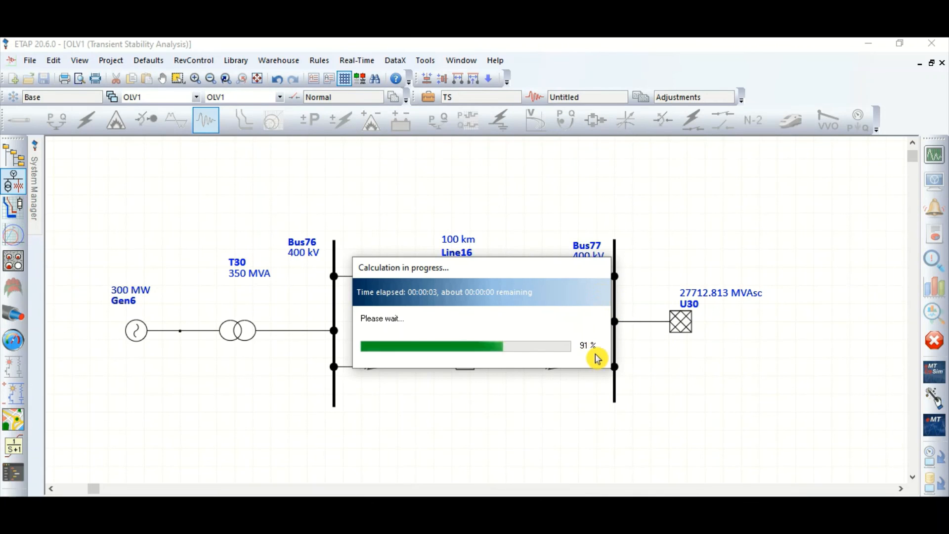
{"action": "left_click", "coordinate": [749, 413]}
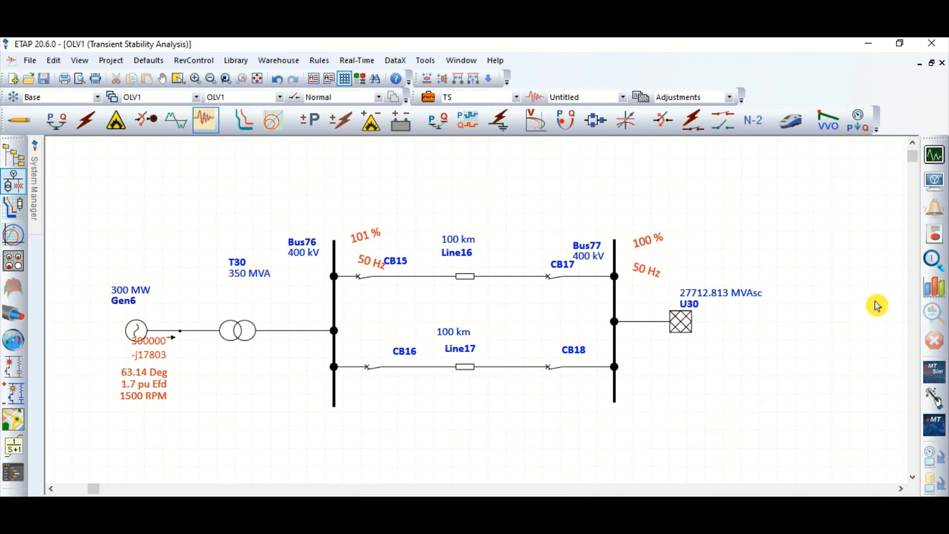
{"action": "left_click", "coordinate": [934, 287]}
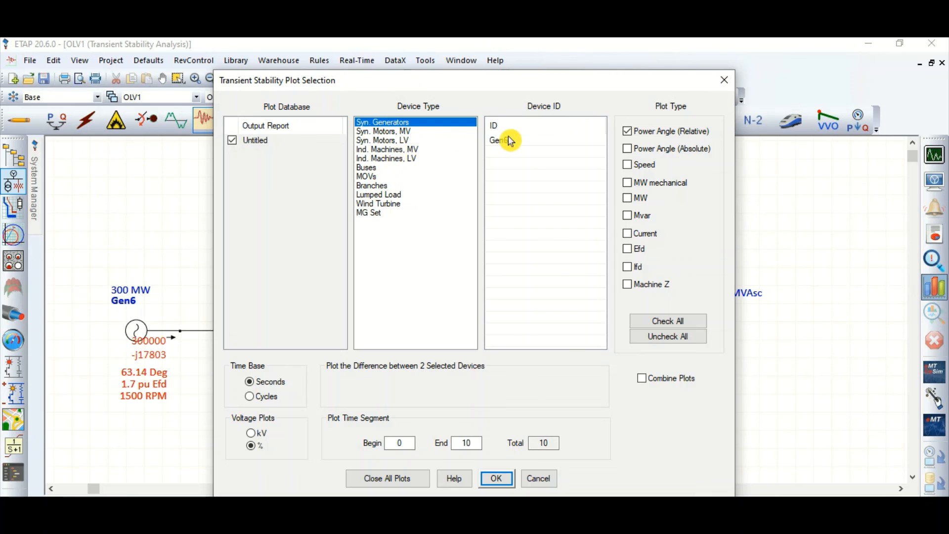
{"action": "left_click", "coordinate": [514, 140]}
{"action": "left_click", "coordinate": [496, 479]}
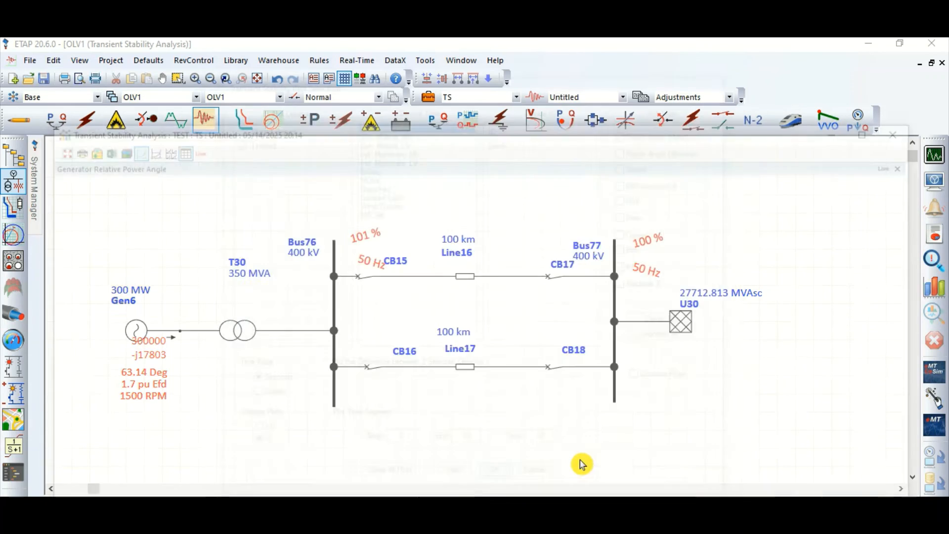
Examine Gen6's relative power angle plot in a maximized window with the tracking cursor, and close it
{"action": "left_click", "coordinate": [880, 134]}
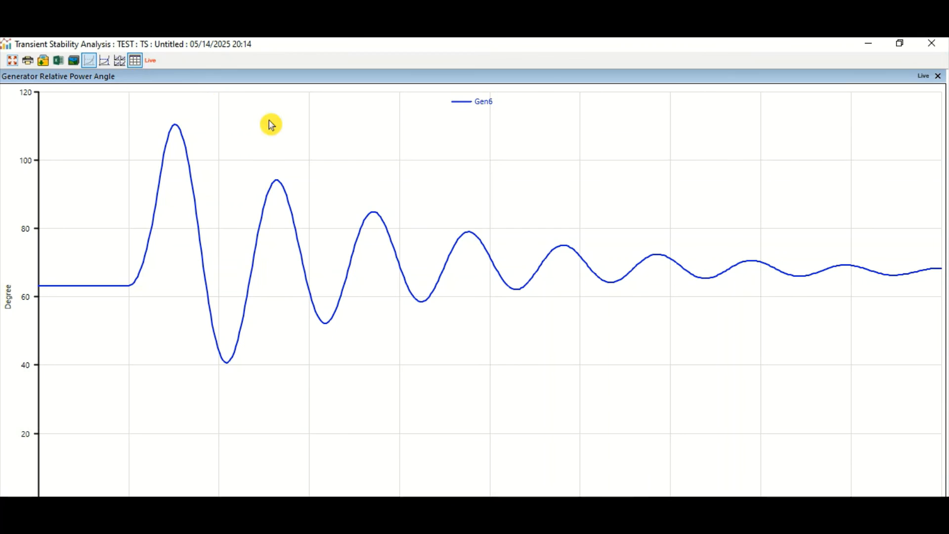
{"action": "left_click", "coordinate": [104, 60]}
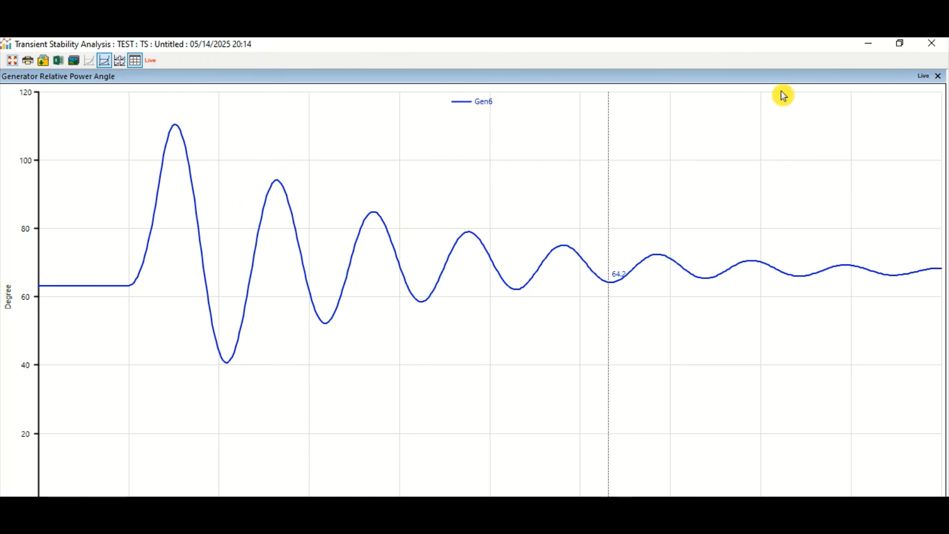
{"action": "left_click", "coordinate": [932, 43]}
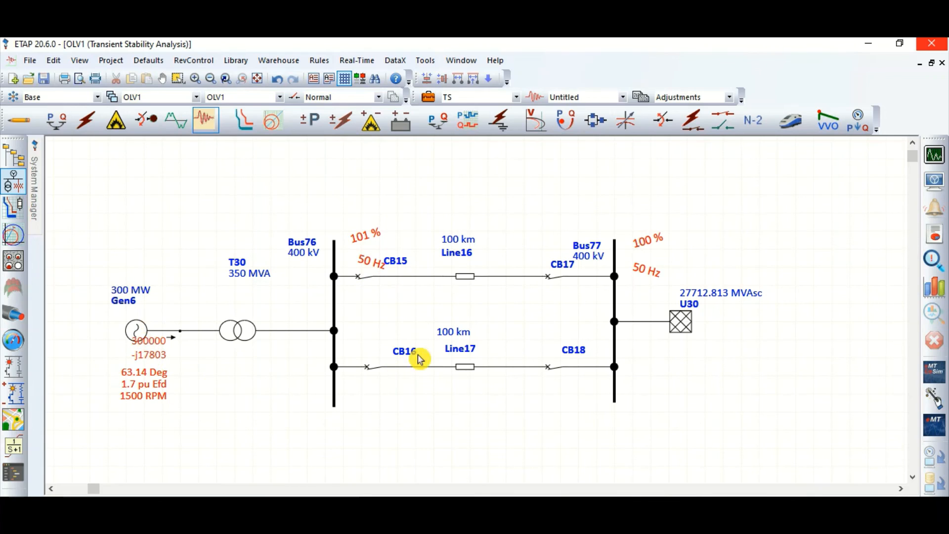
{"action": "left_click", "coordinate": [470, 279]}
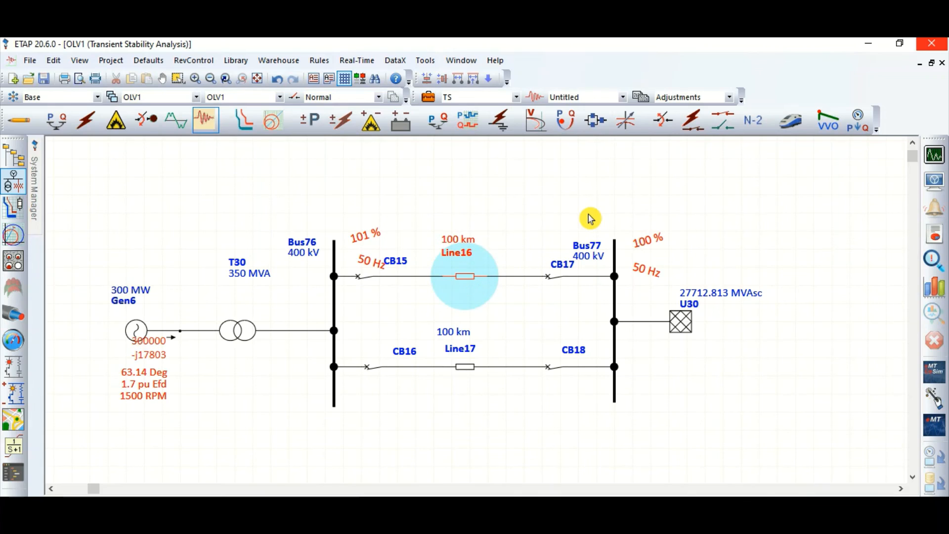
{"action": "left_click", "coordinate": [680, 321]}
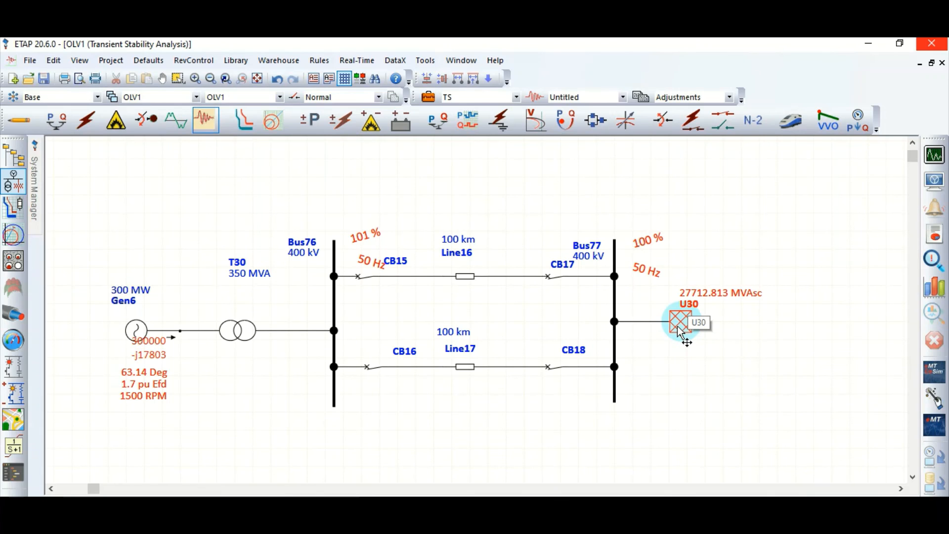
{"action": "left_click", "coordinate": [136, 331]}
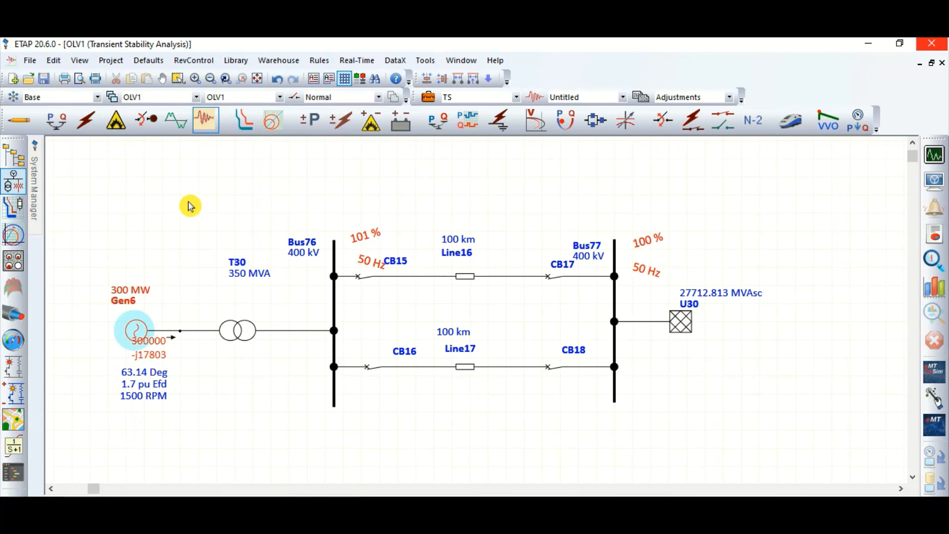